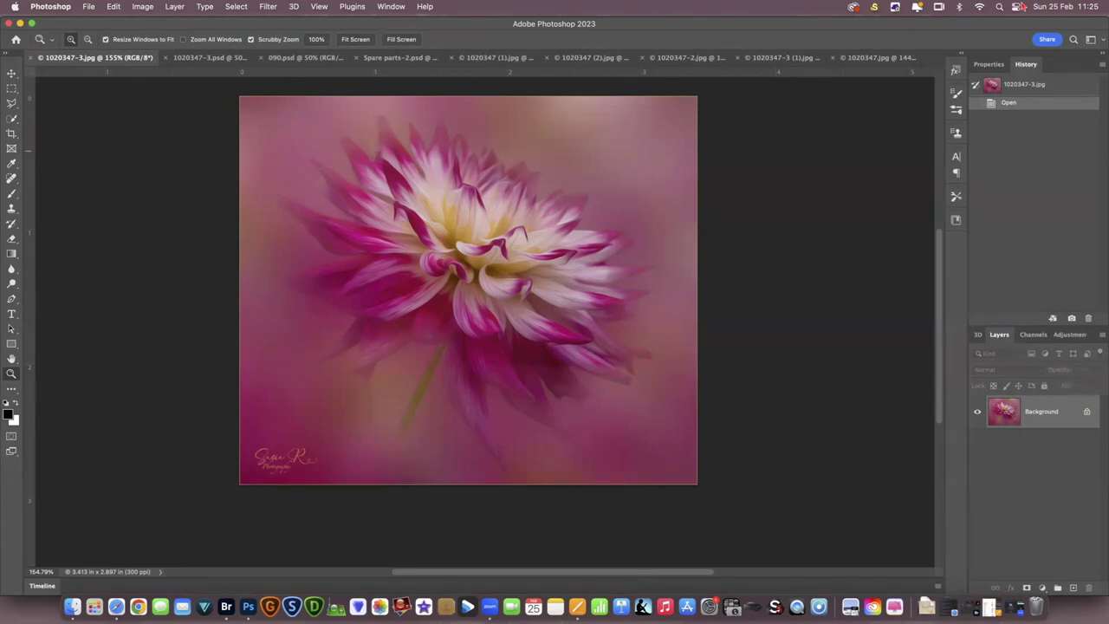
Step: Look through the open finished versions of the dahlia image, from the swirl effects to the sphere effect
left_click(873, 59)
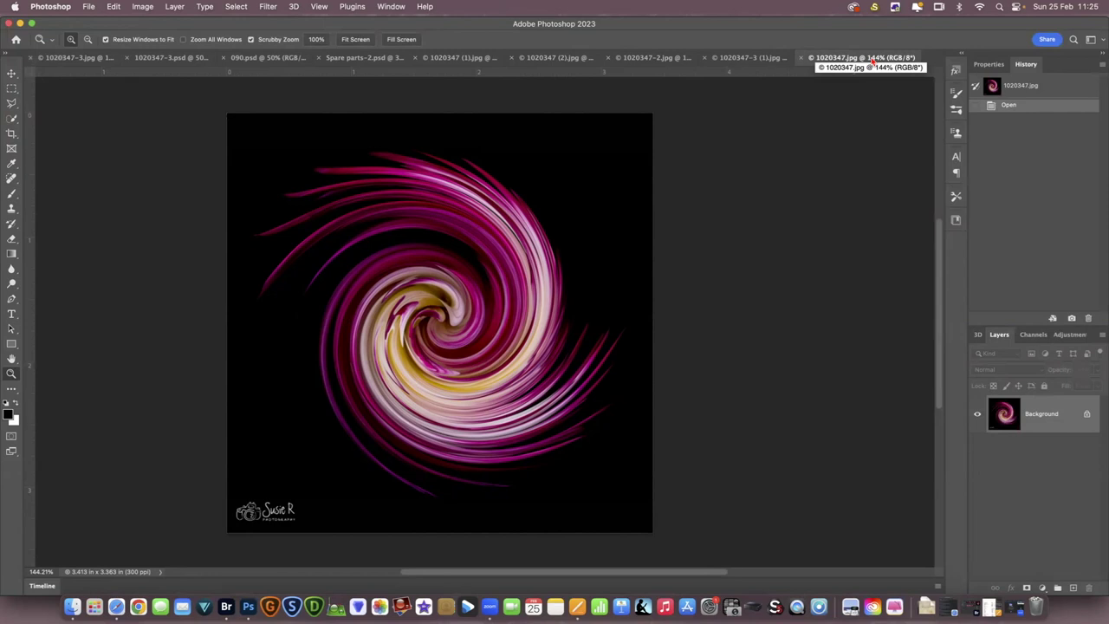
left_click(755, 59)
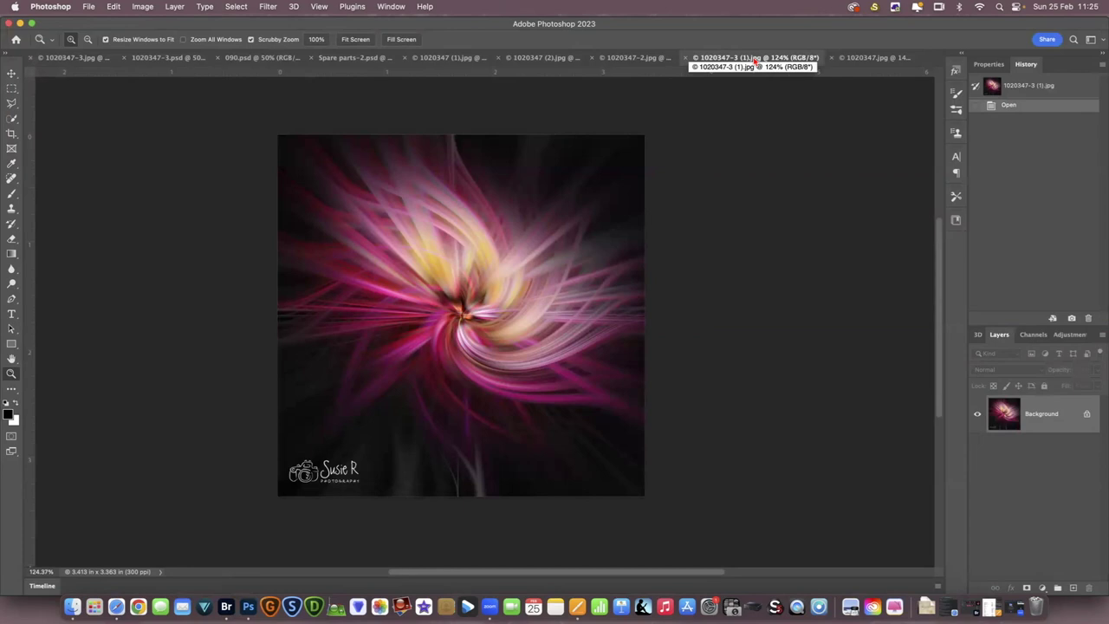
left_click(646, 58)
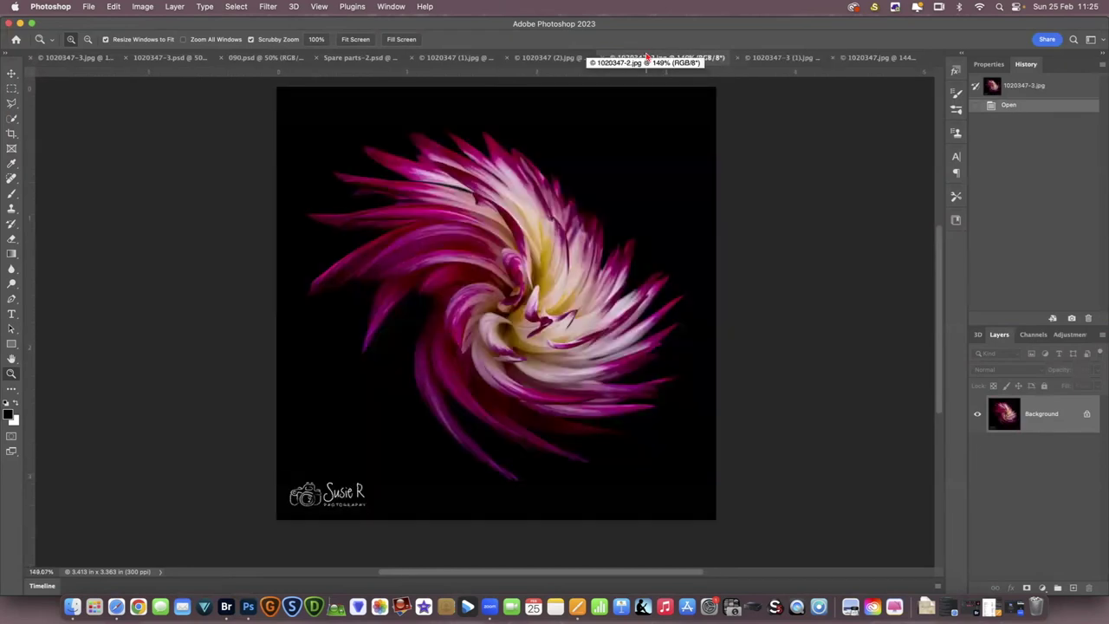
left_click(555, 58)
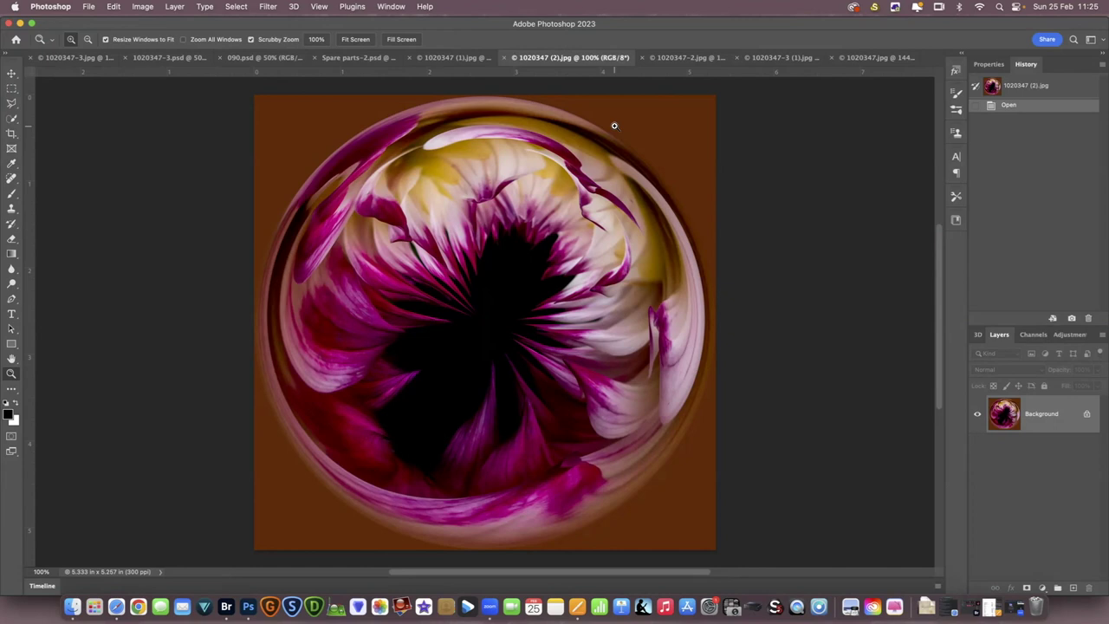
left_click(426, 63)
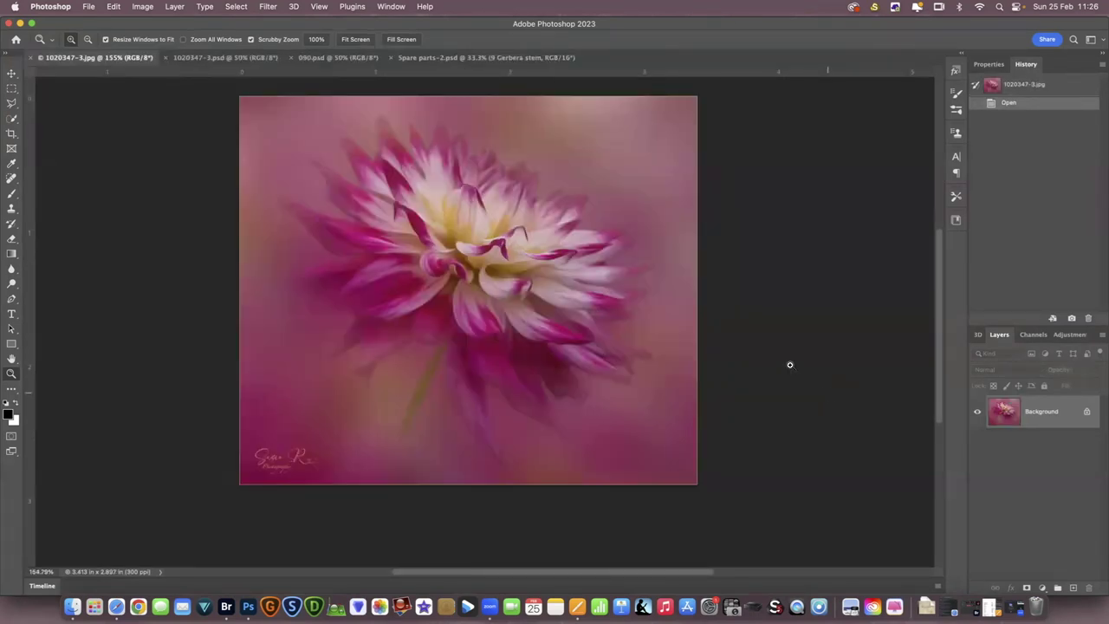
Step: Compare the finished 1020347-3.jpg with the original 1020347-3.psd, ending on the original
left_click(205, 58)
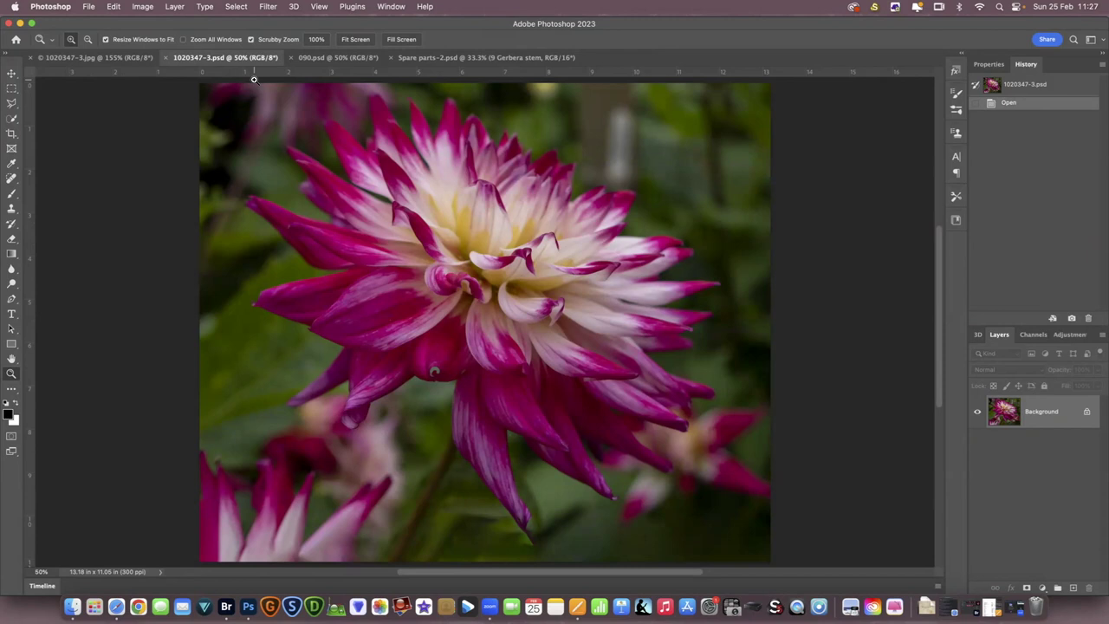
left_click(96, 58)
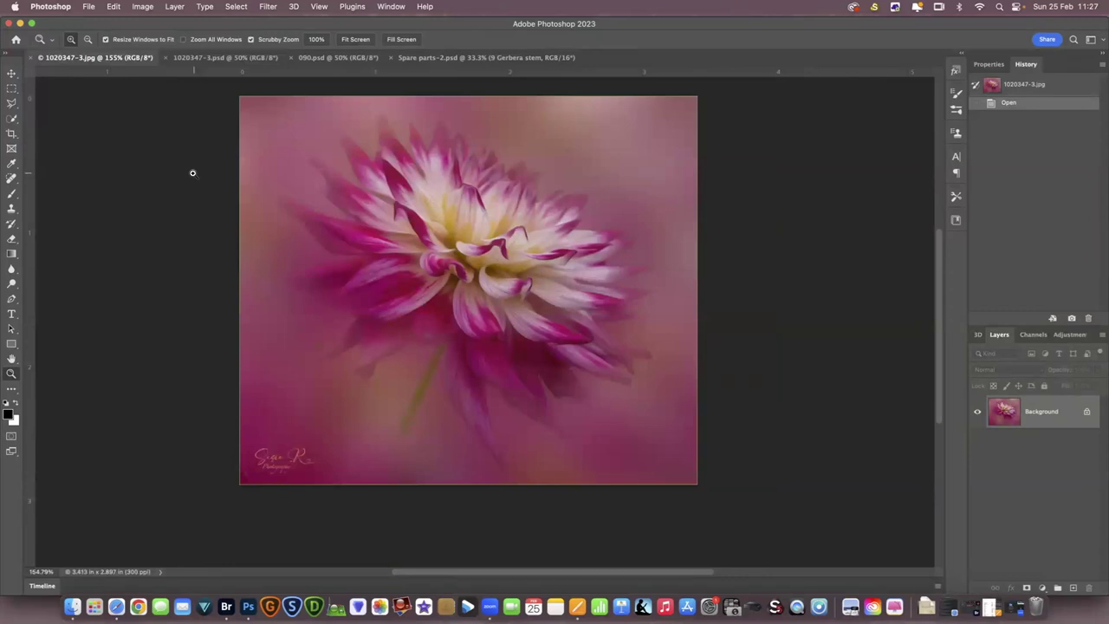
key("ctrl+Tab")
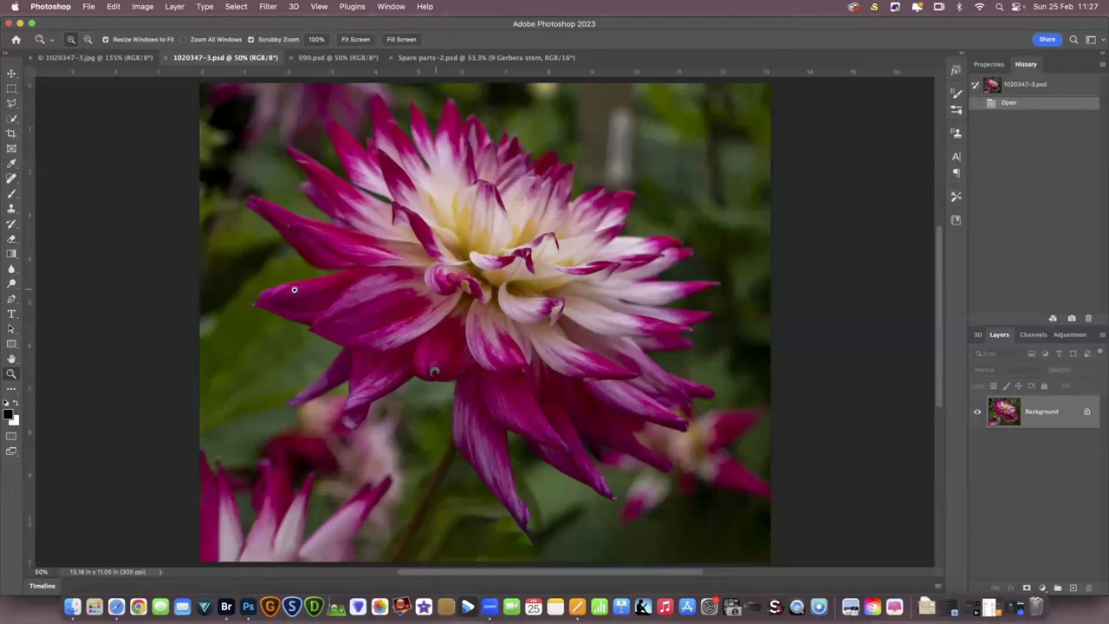
Step: Select the dahlia with Select Subject and subtract the blurred background bloom above its upper-left petals using Quick Selection
left_click(14, 120)
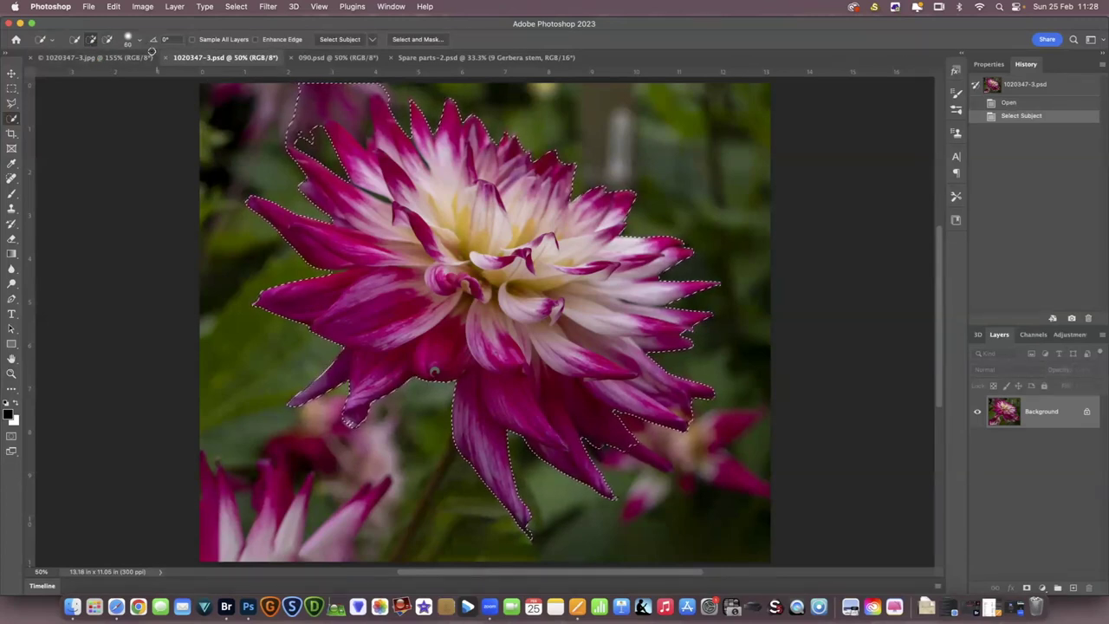
left_click(108, 40)
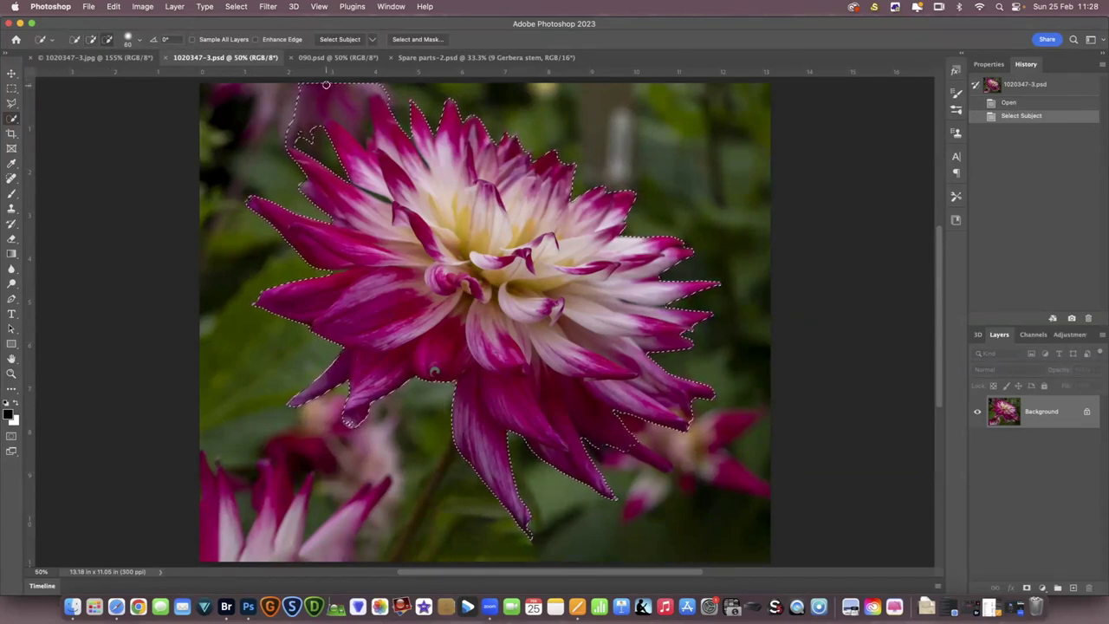
left_click_drag(326, 86, 336, 98)
left_click(364, 86)
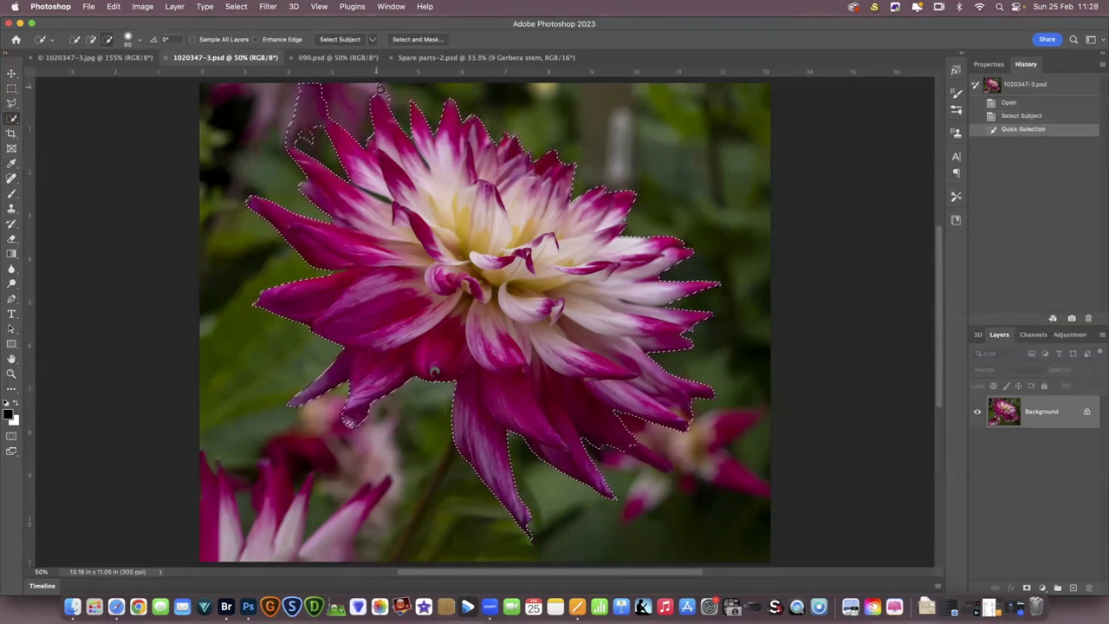
left_click(296, 102)
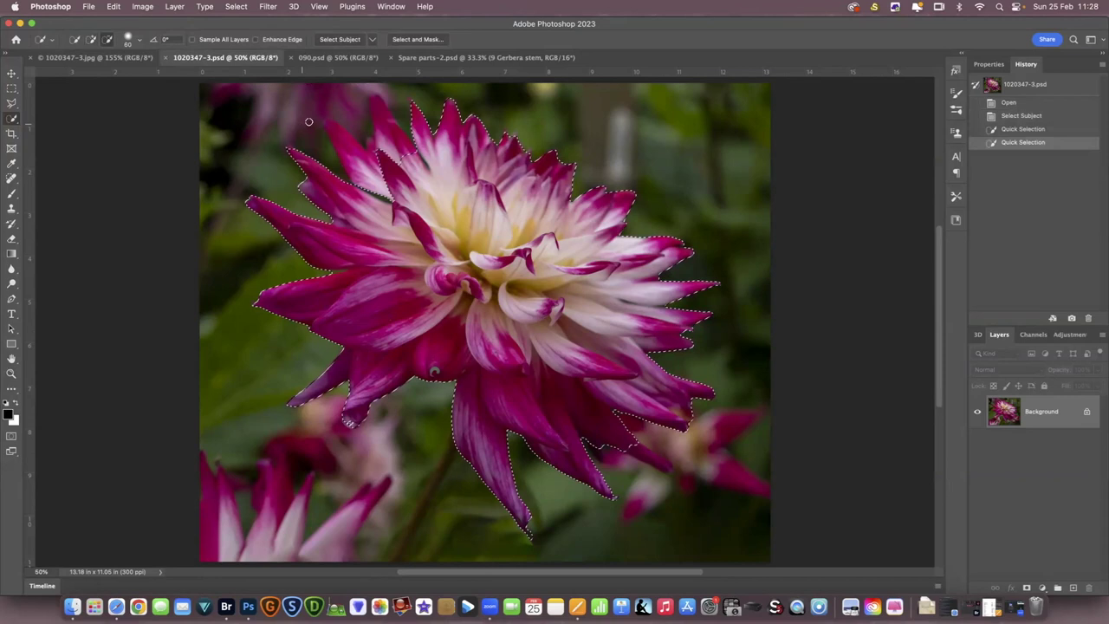
left_click(309, 121)
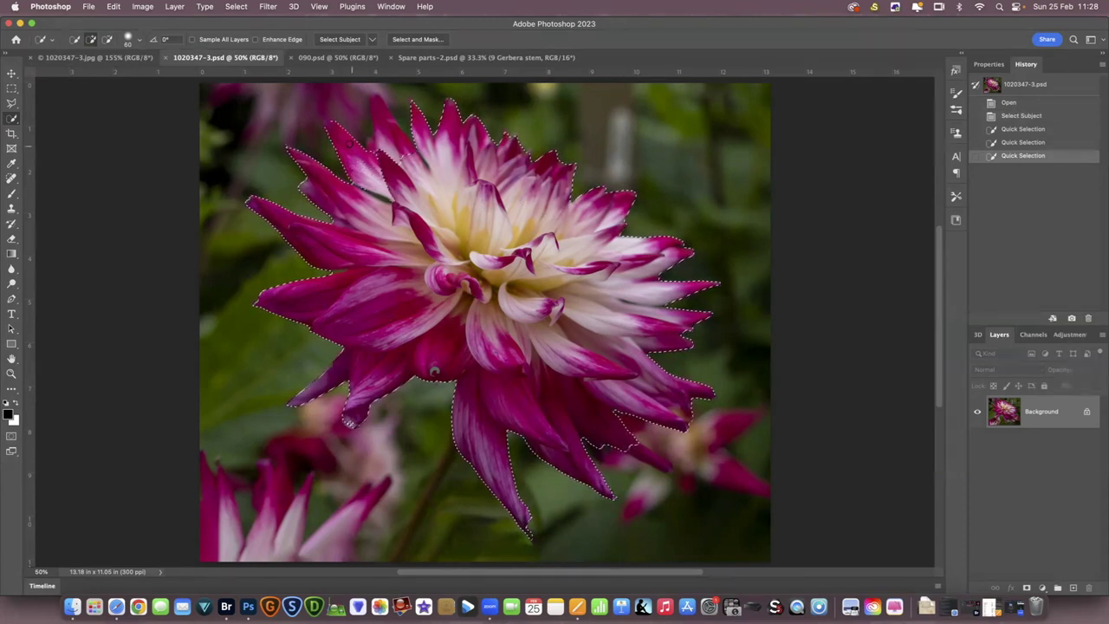
Step: Add the missing upper-left petals back to the selection and subtract the dark background gap between them
left_click(395, 154)
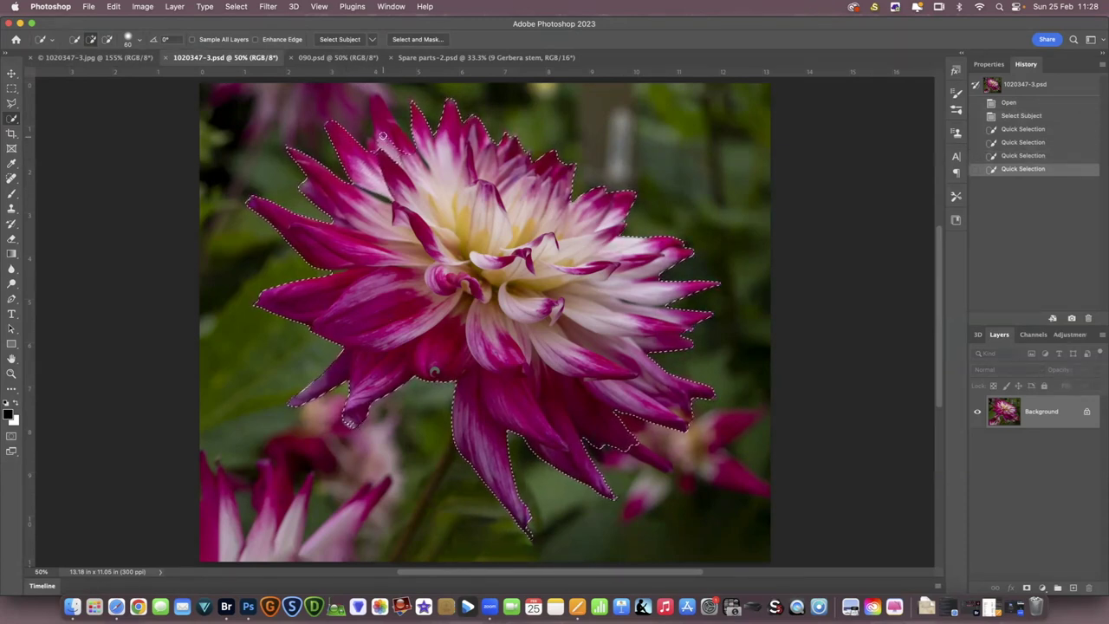
left_click_drag(372, 121, 365, 180)
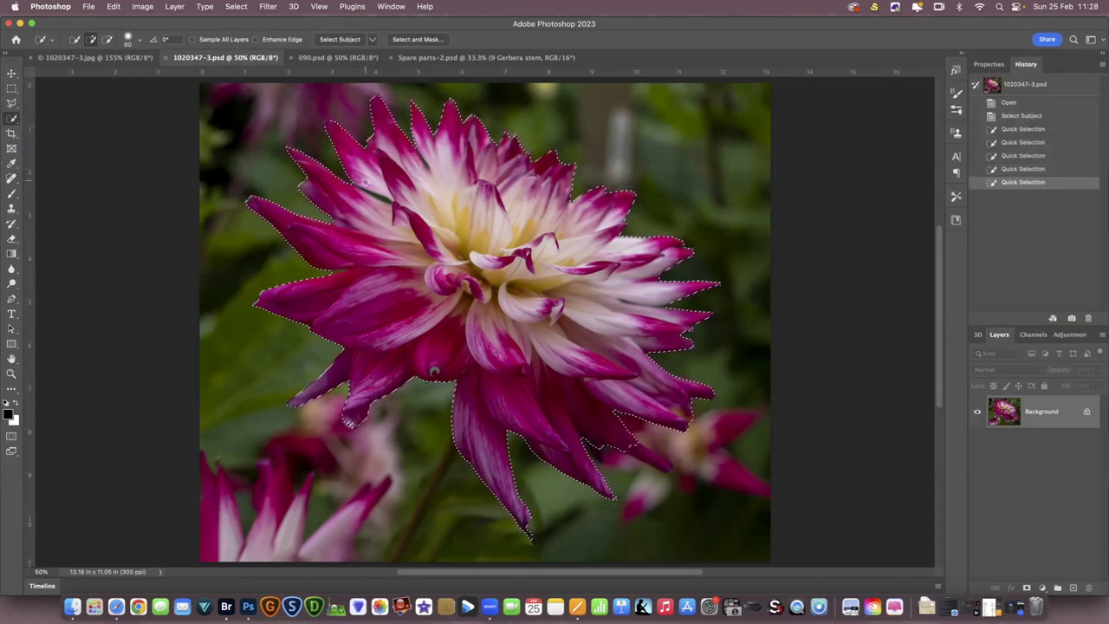
key("alt")
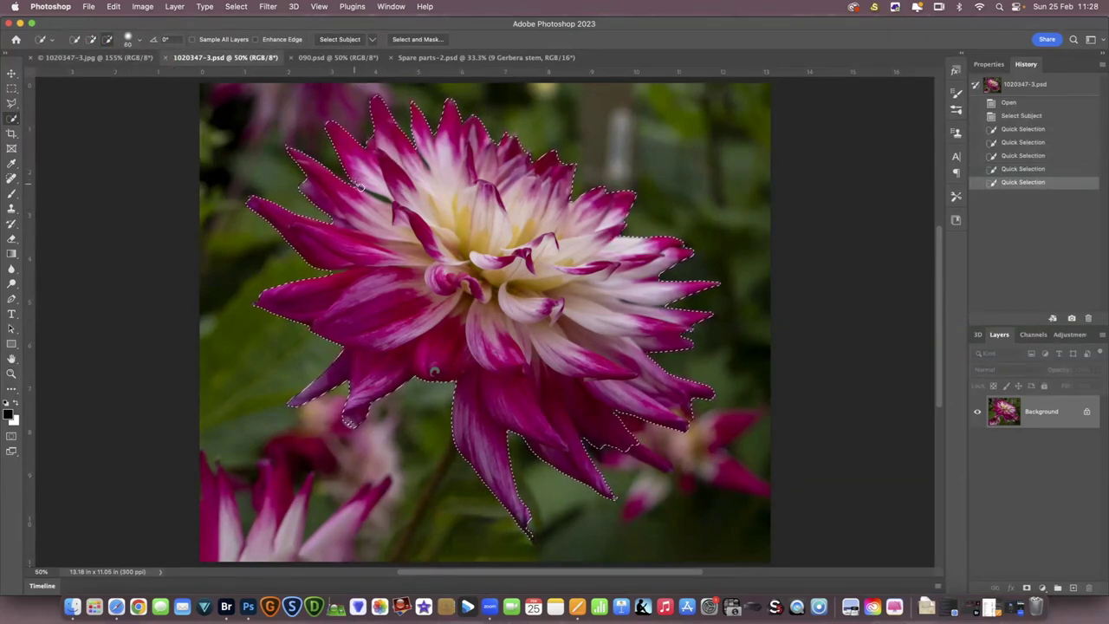
left_click_drag(378, 195, 390, 201)
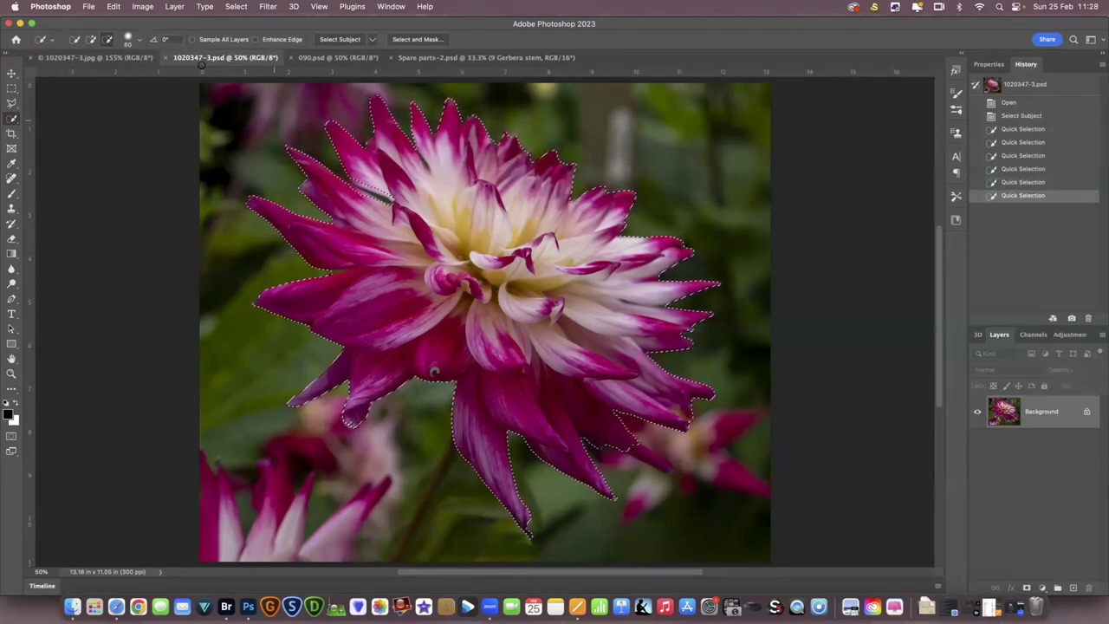
left_click(93, 40)
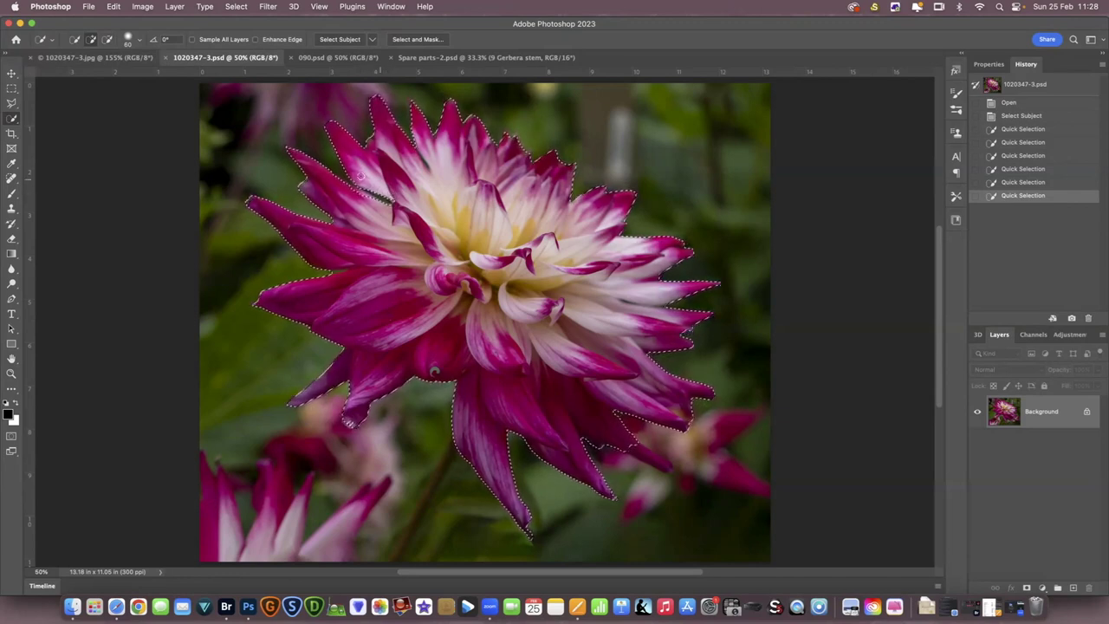
left_click_drag(361, 176, 344, 185)
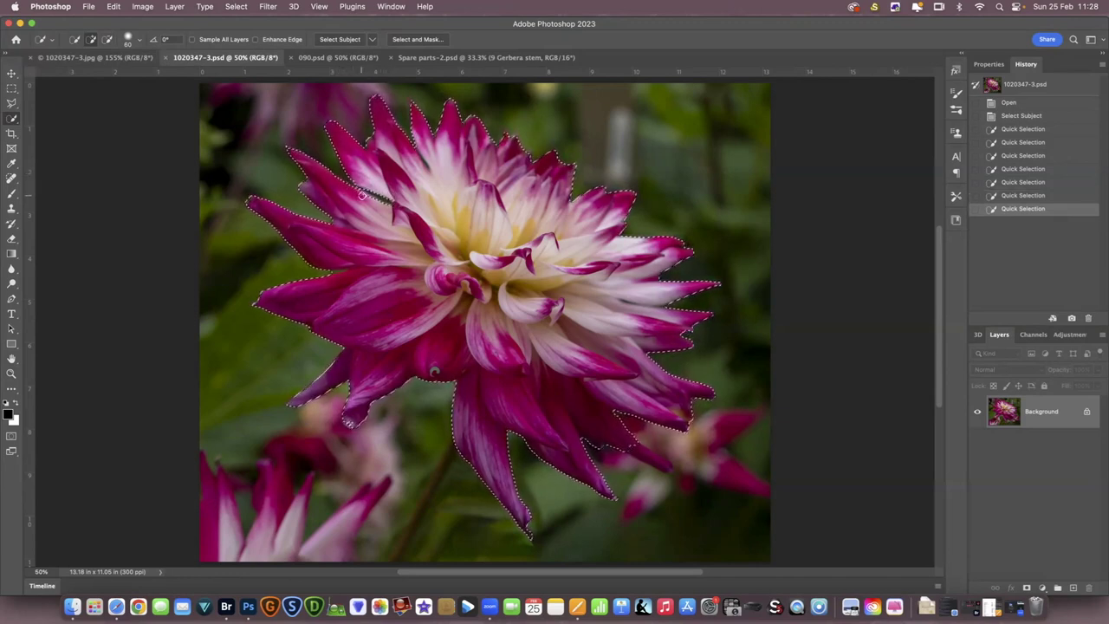
Step: Add the missing lower-right petal to the selection and tidy the outline around the lower-left petal tip
left_click(418, 335)
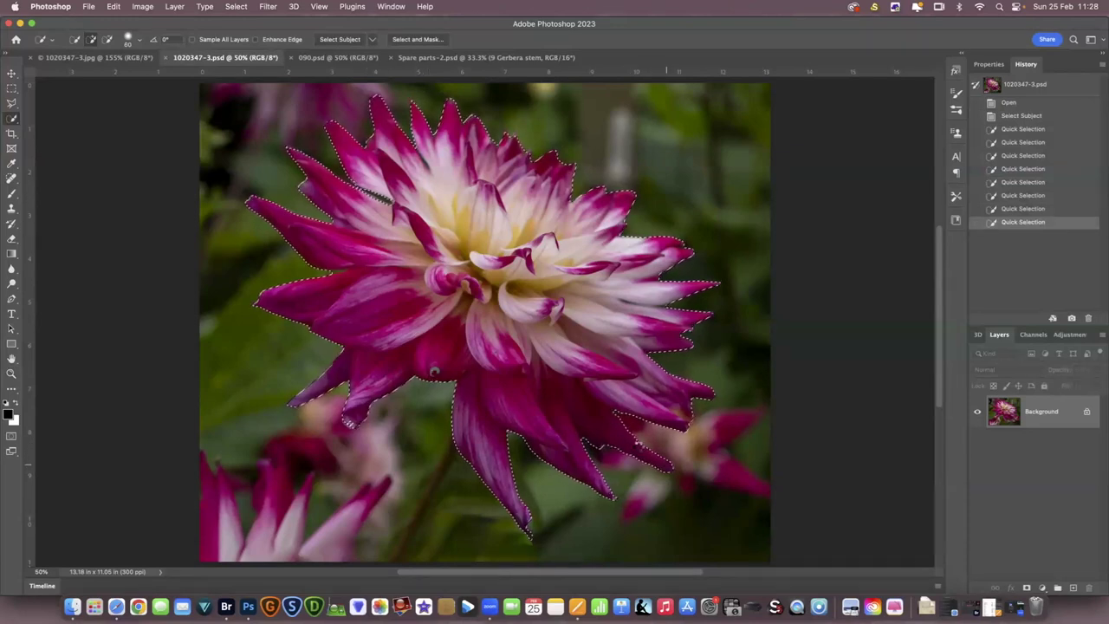
left_click(376, 448)
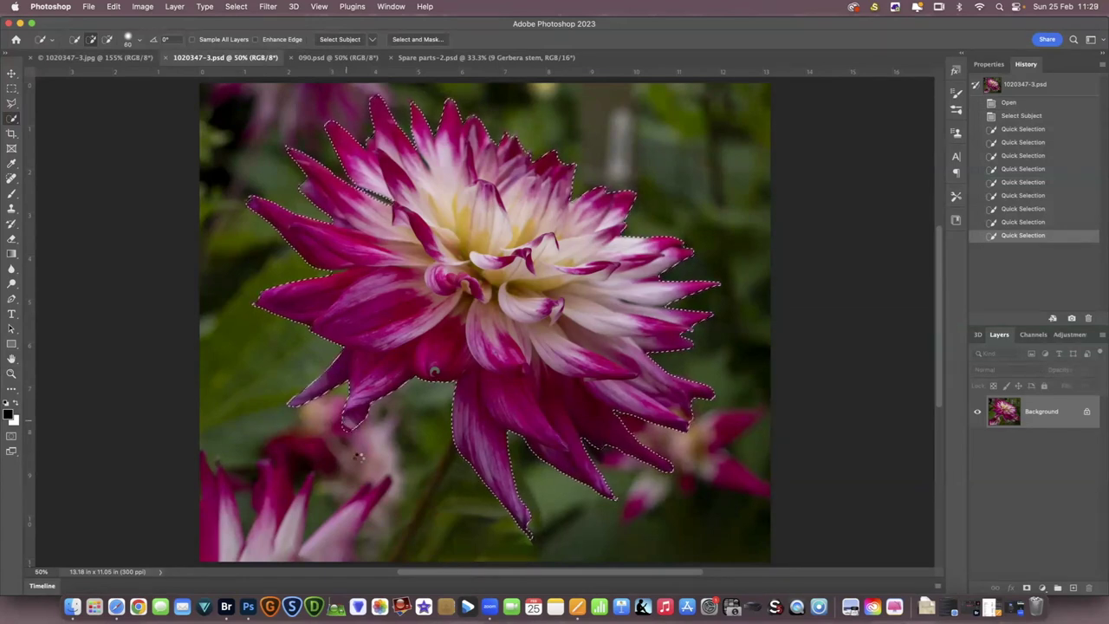
left_click(359, 457)
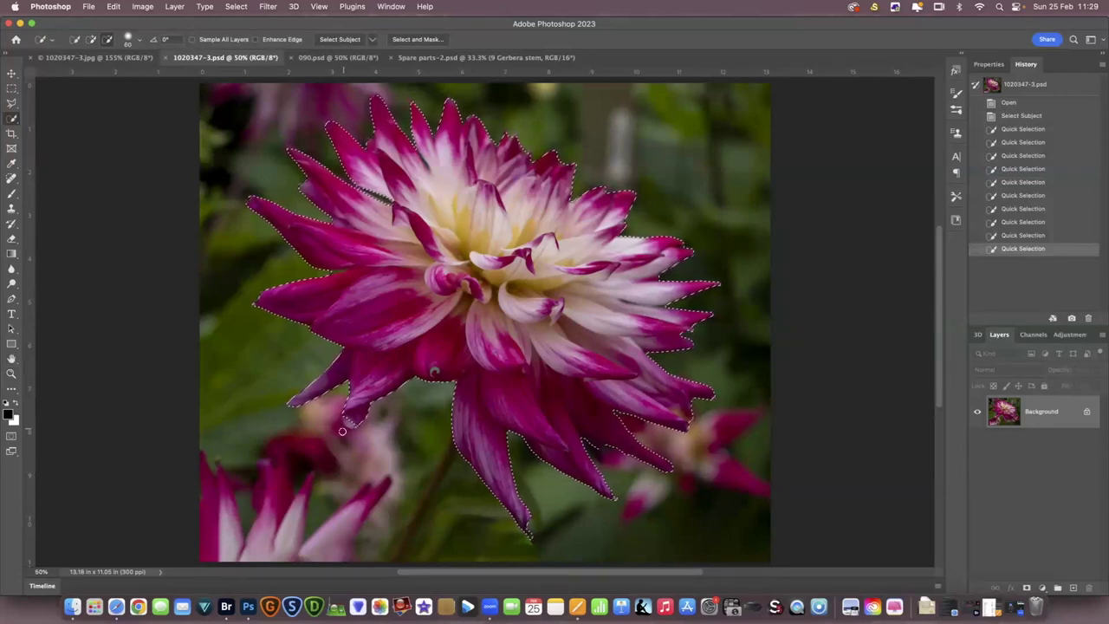
left_click(340, 439)
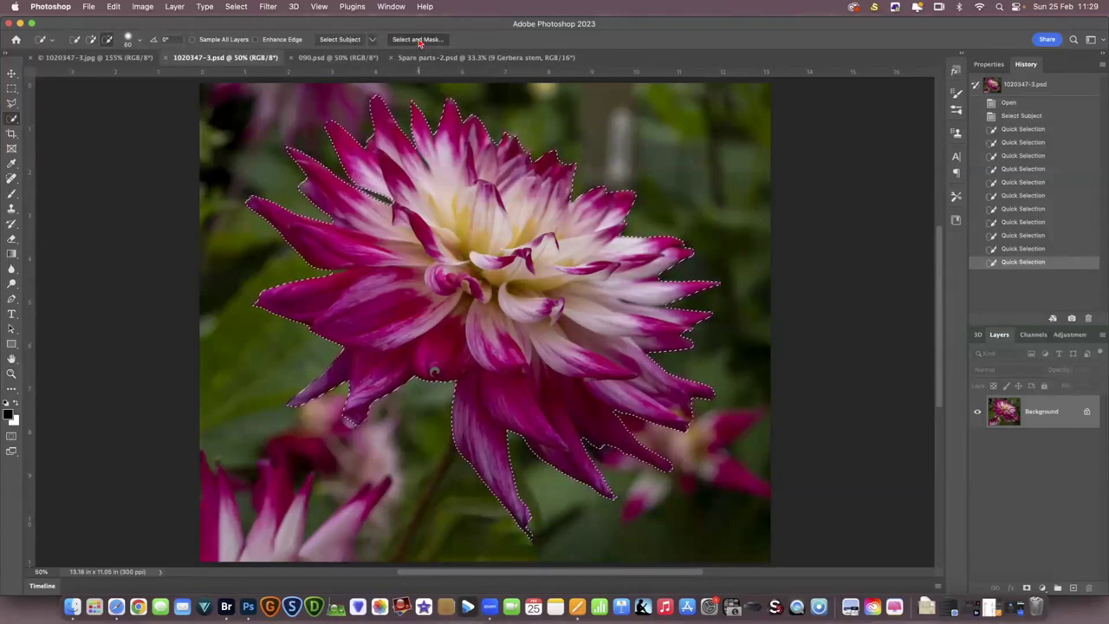
Step: Open the selection in Select and Mask and preview it as Onion Skin, Overlay and On Black, ending with On White
key("p")
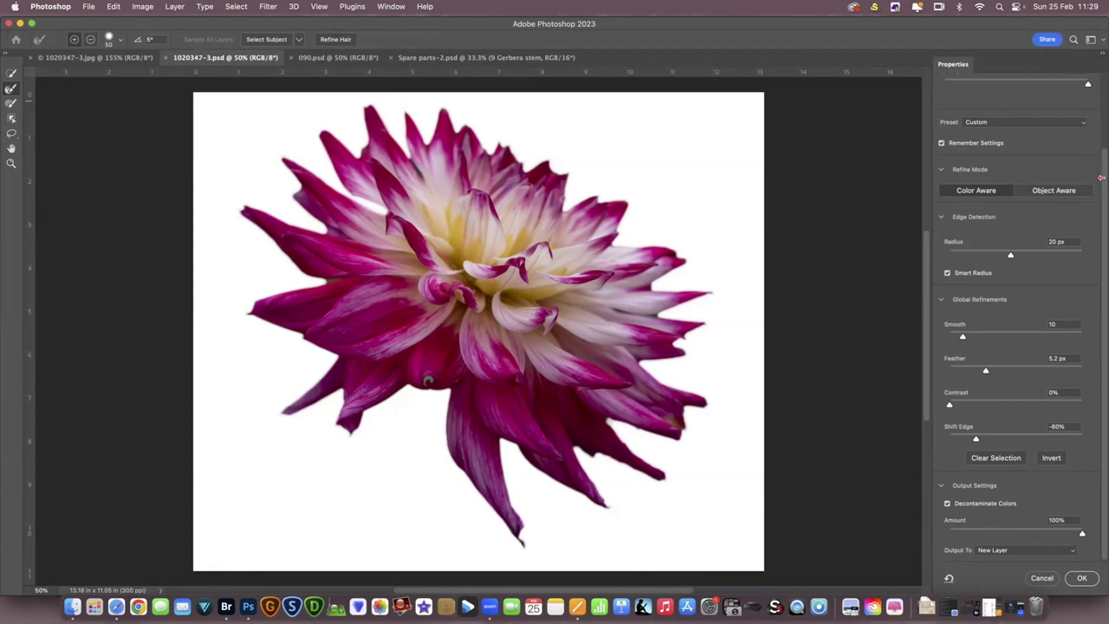
scroll(1103, 187, "up", 5)
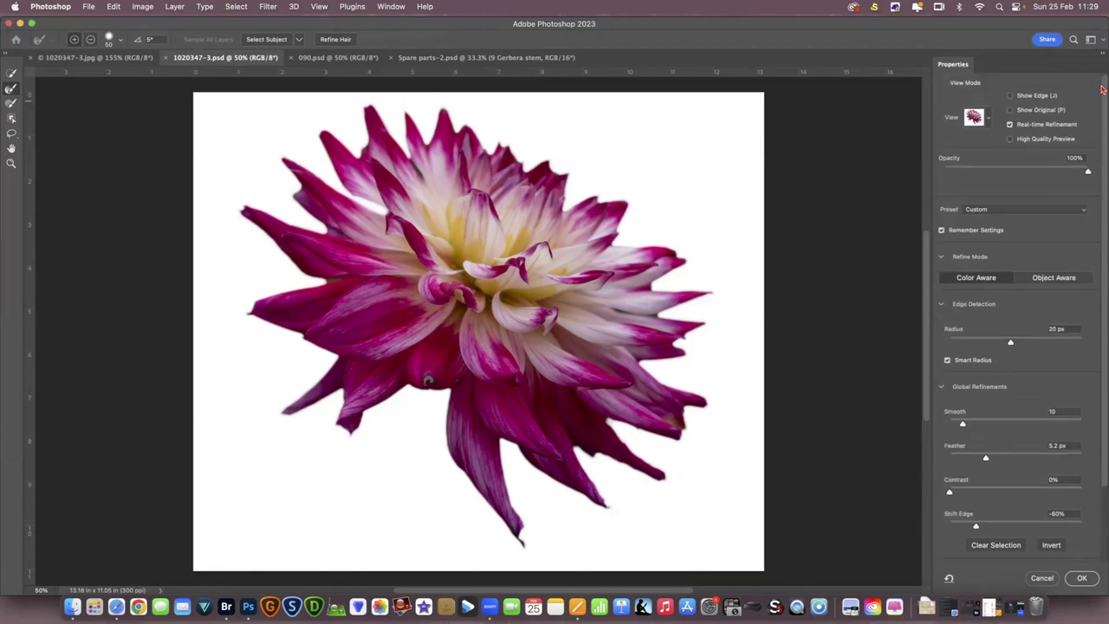
left_click(987, 123)
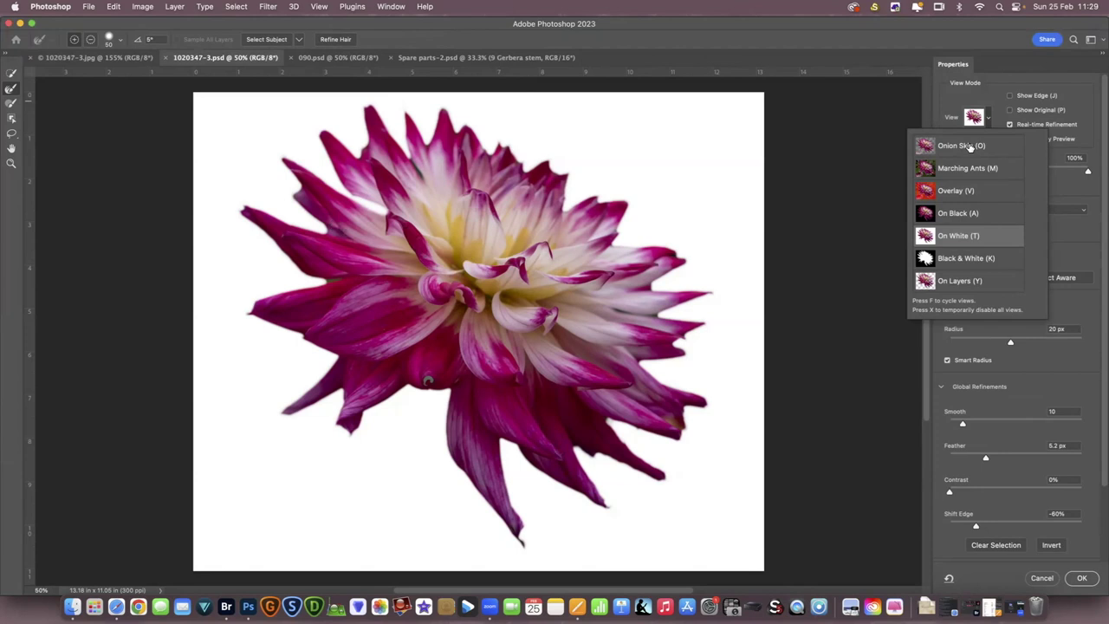
left_click(970, 146)
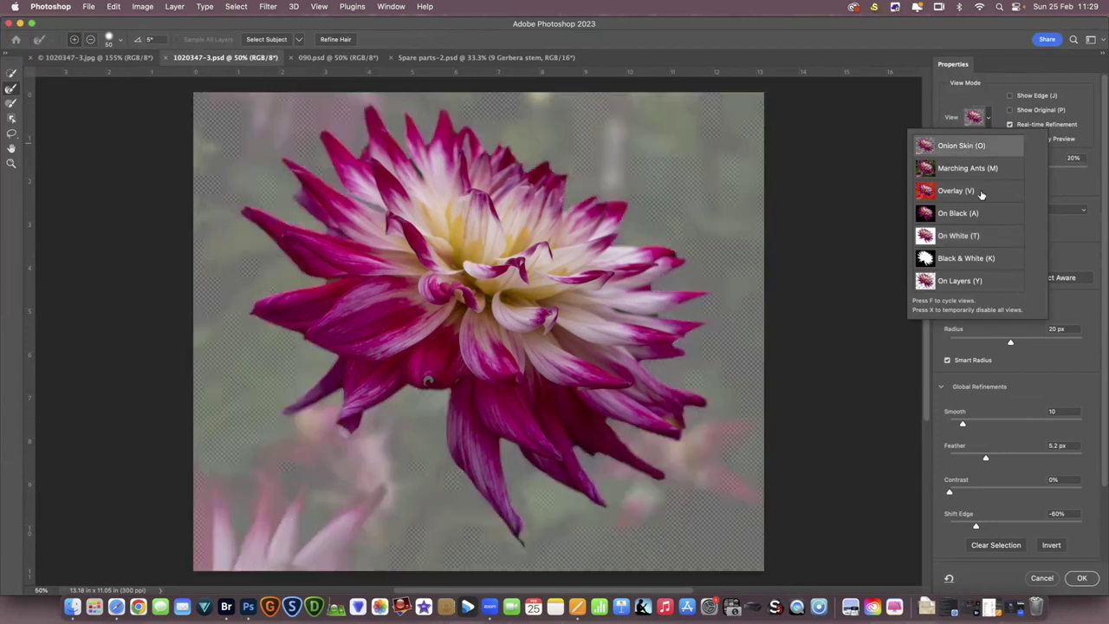
left_click(981, 192)
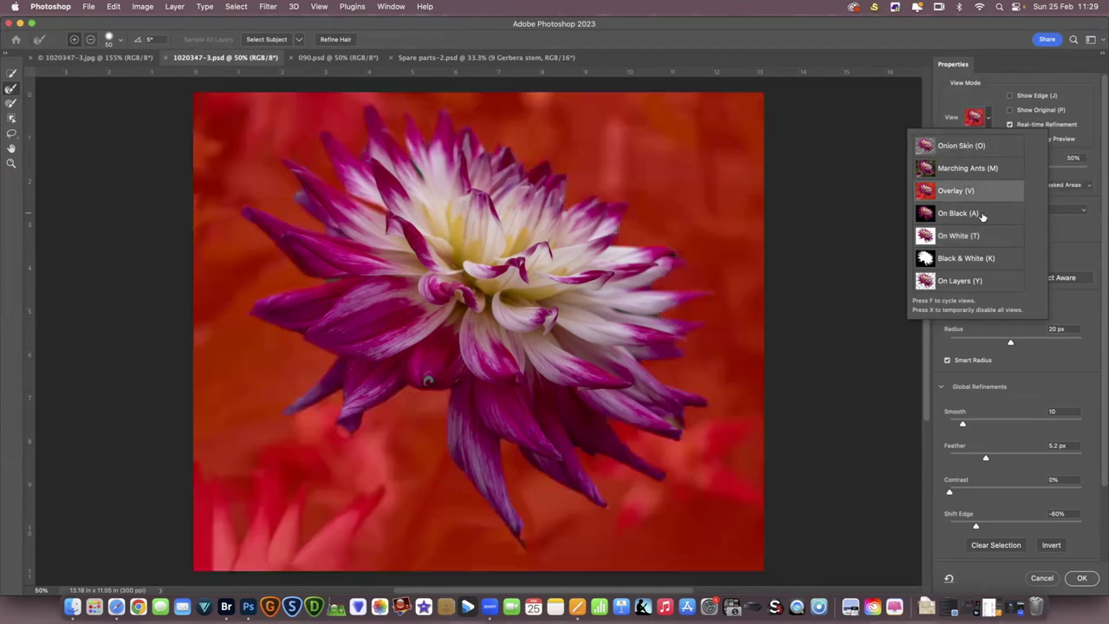
left_click(981, 214)
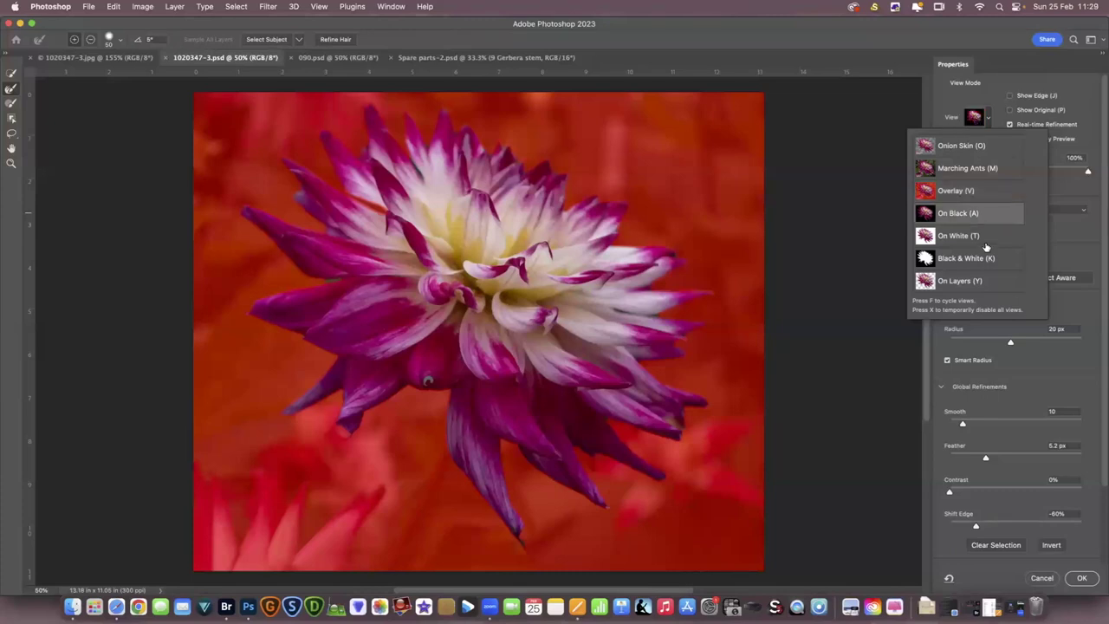
left_click(987, 237)
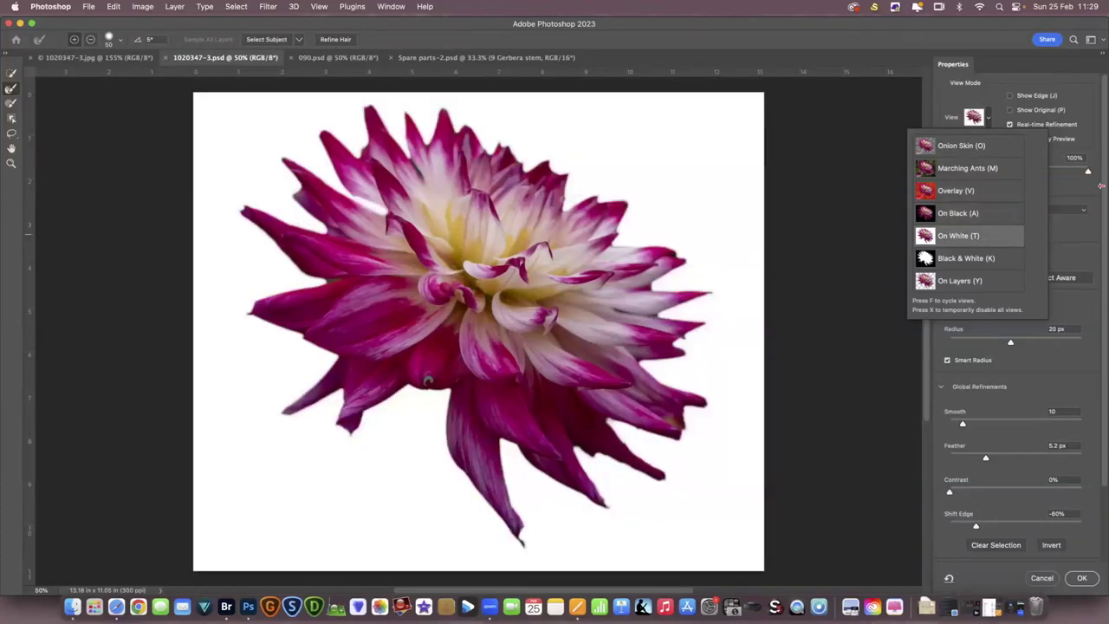
left_click(871, 199)
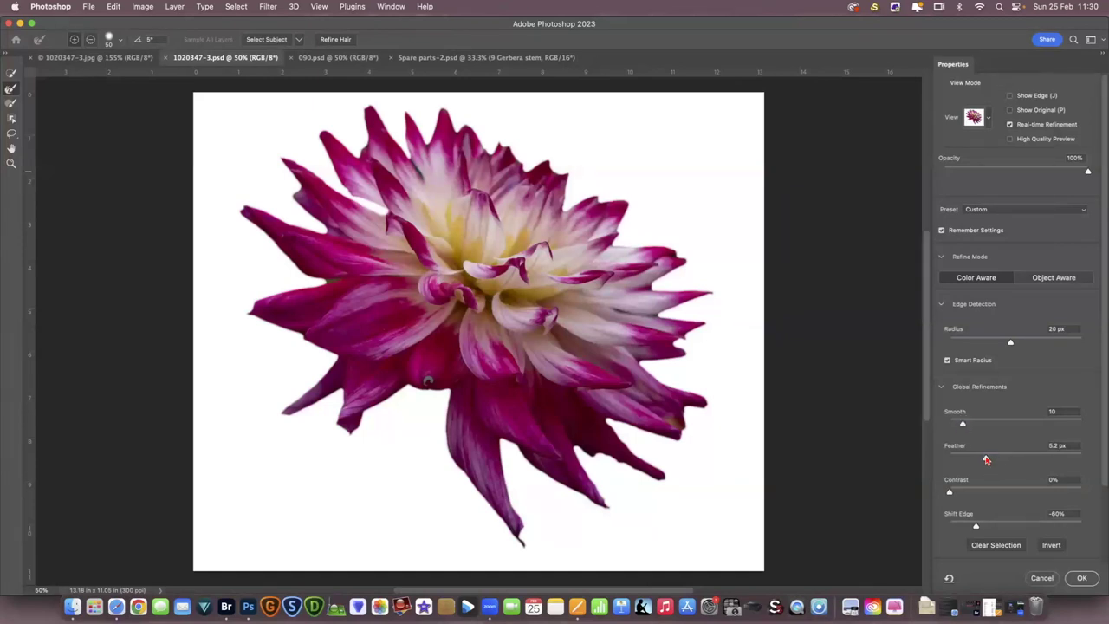
Step: Set the Feather of the selection edge to 5 px, trying 6 px for comparison
left_click(1059, 446)
type("5")
key("Return")
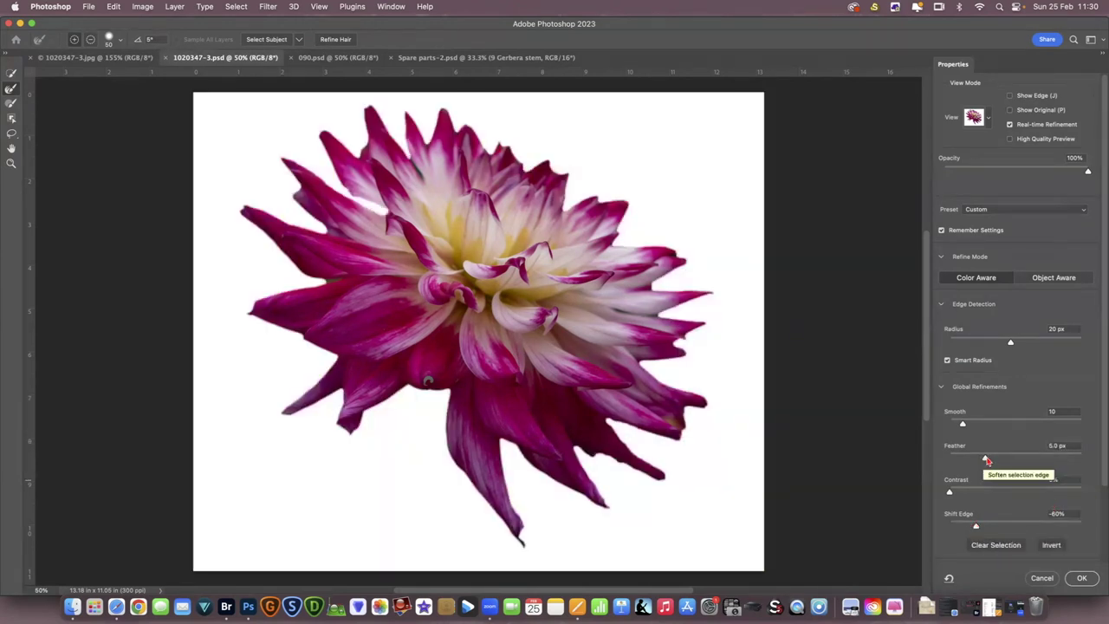
mouse_move(985, 460)
left_mouse_down()
mouse_move(1043, 460)
mouse_move(983, 456)
left_mouse_up()
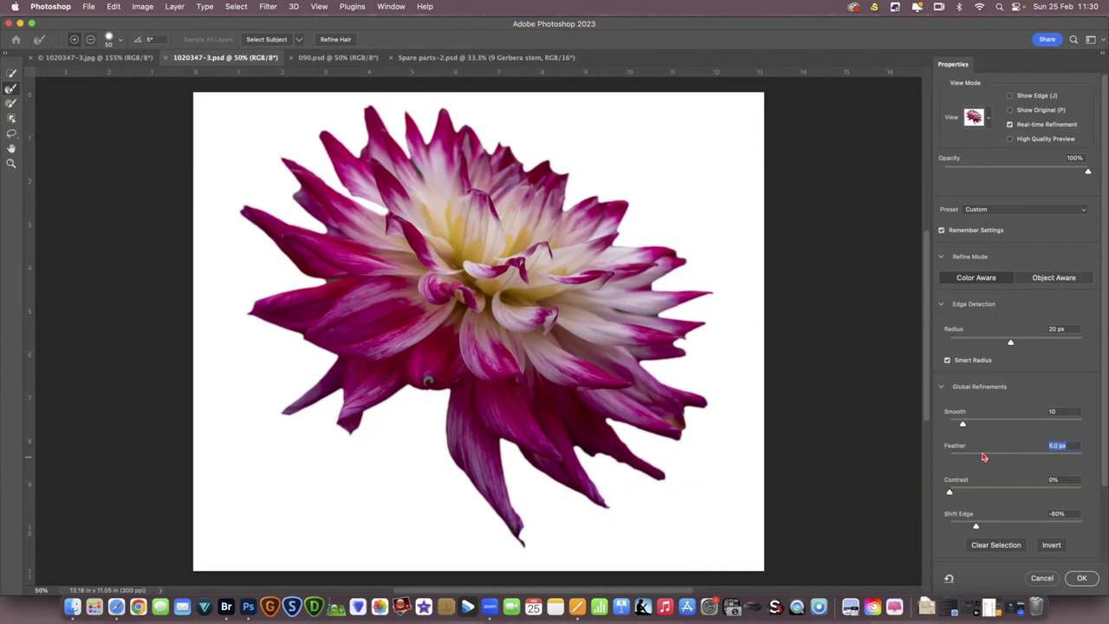
type("6")
key("Tab")
Step: Push Shift Edge out to +100% to compare the flower's outline, and bring it back inward to -54%
left_click_drag(977, 529, 1084, 531)
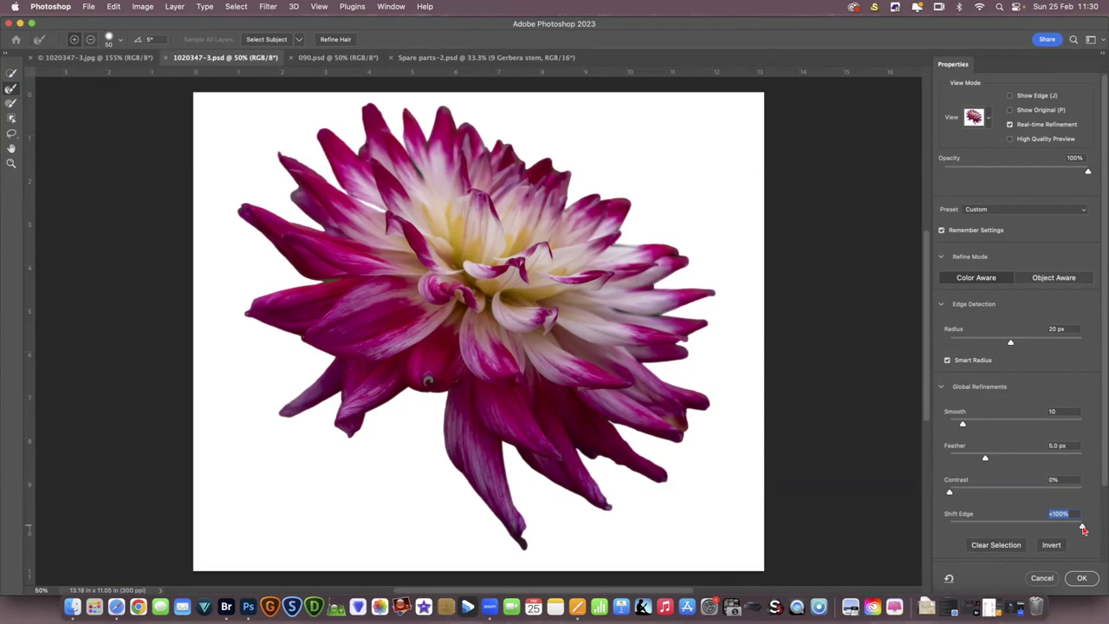
left_click_drag(1081, 528, 981, 528)
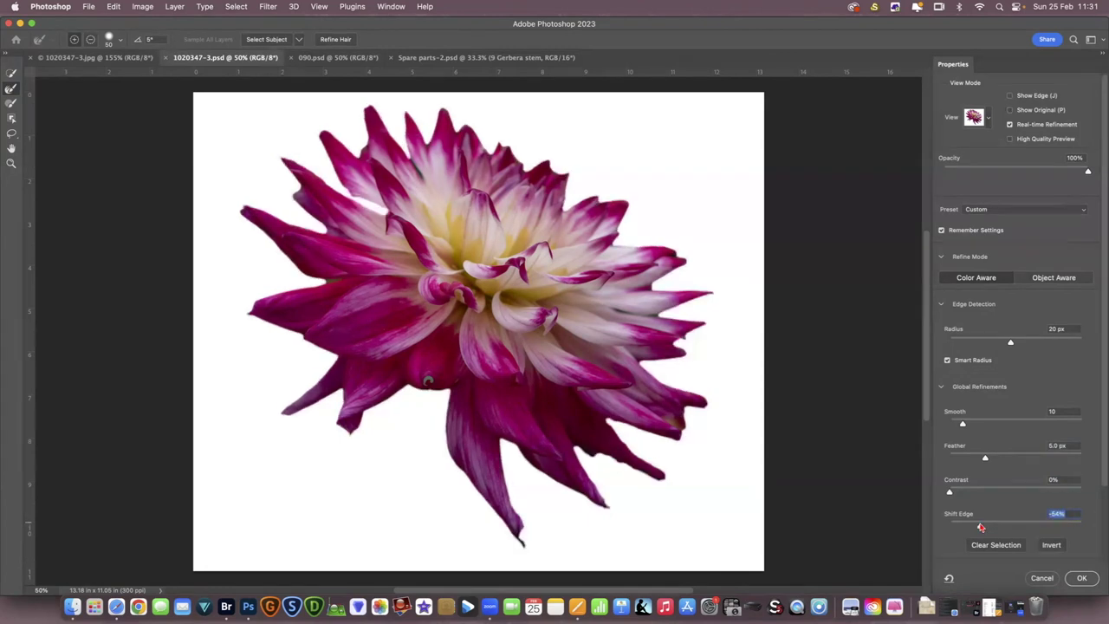
Step: Set the Shift Edge of the flower selection to -60%
type("0")
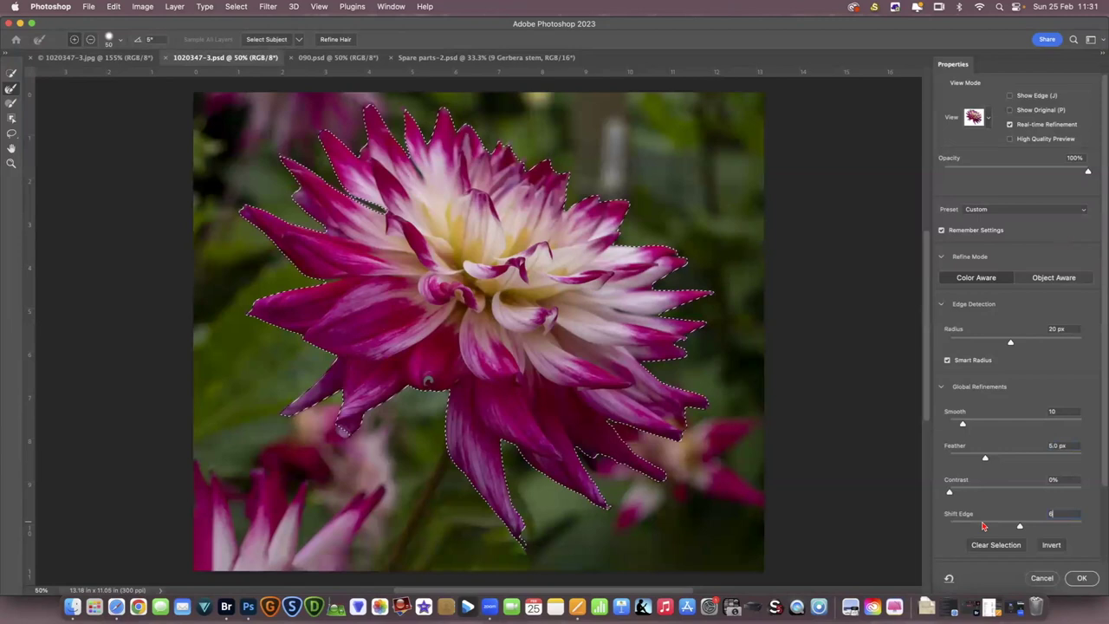
type("0")
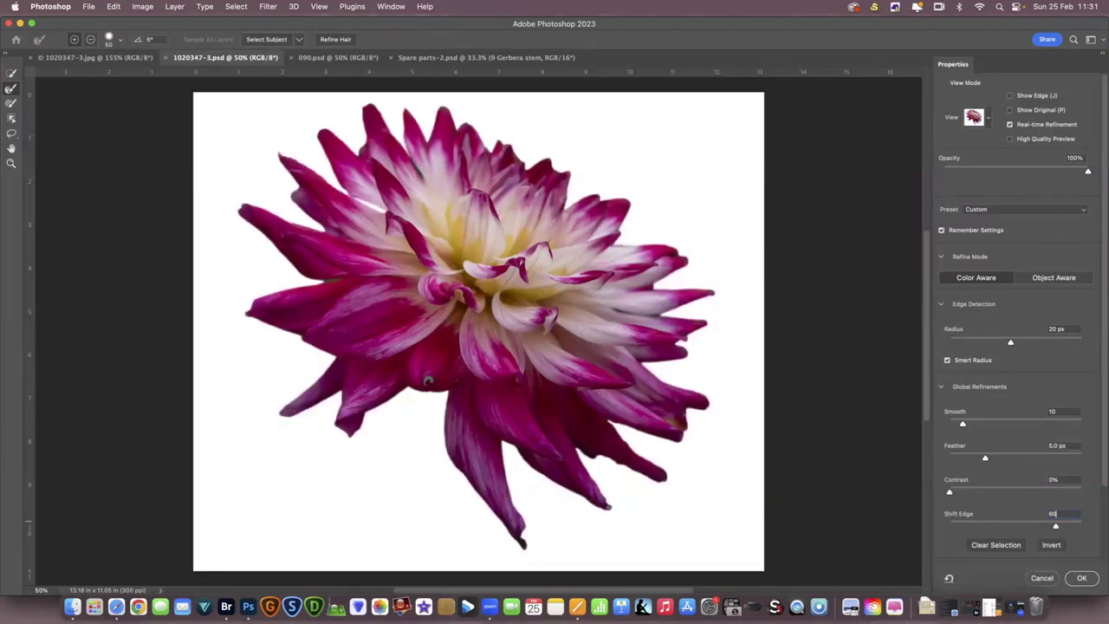
key("BackSpace")
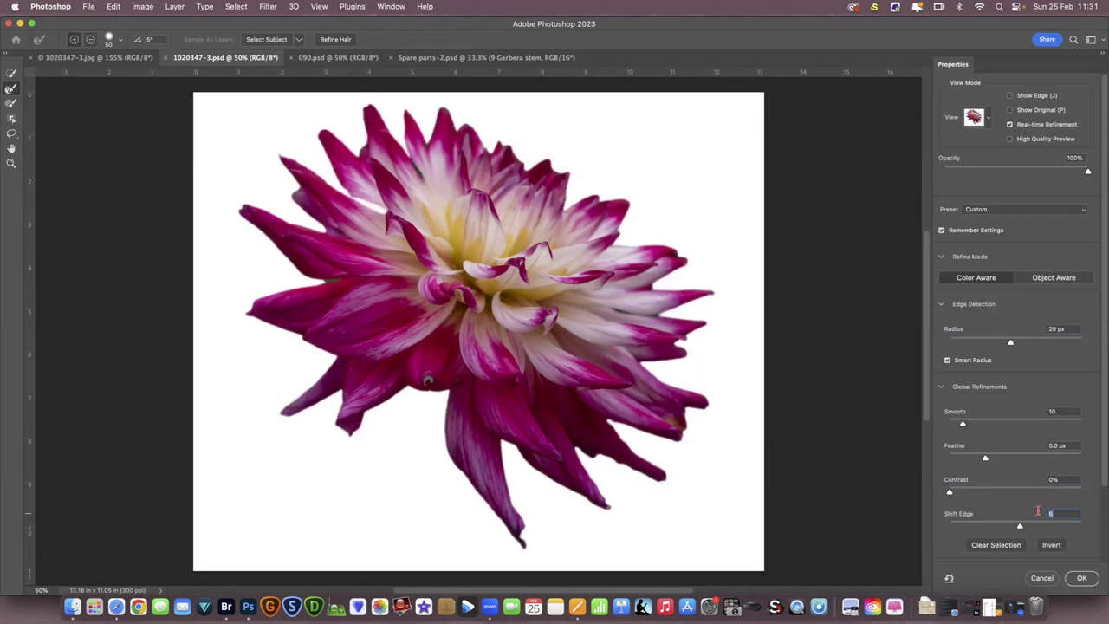
type("-60")
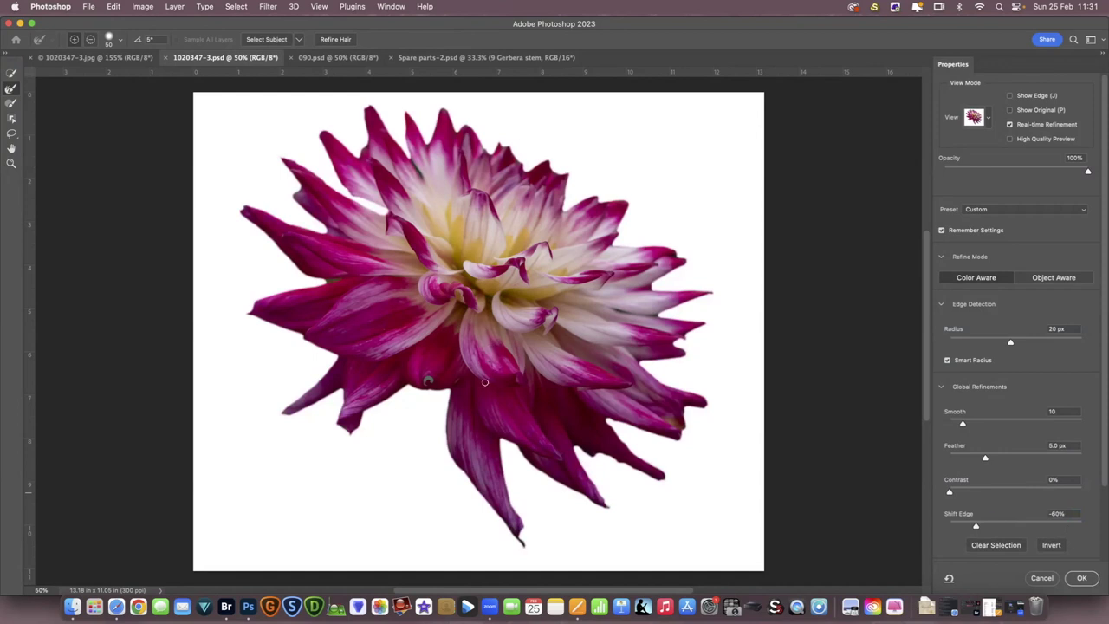
Step: Brush out the leftover background in the gaps between the upper-left petals and the right-hand petals with the Refine Edge brush
scroll(491, 379, "down", 3)
scroll(491, 378, "down", 4)
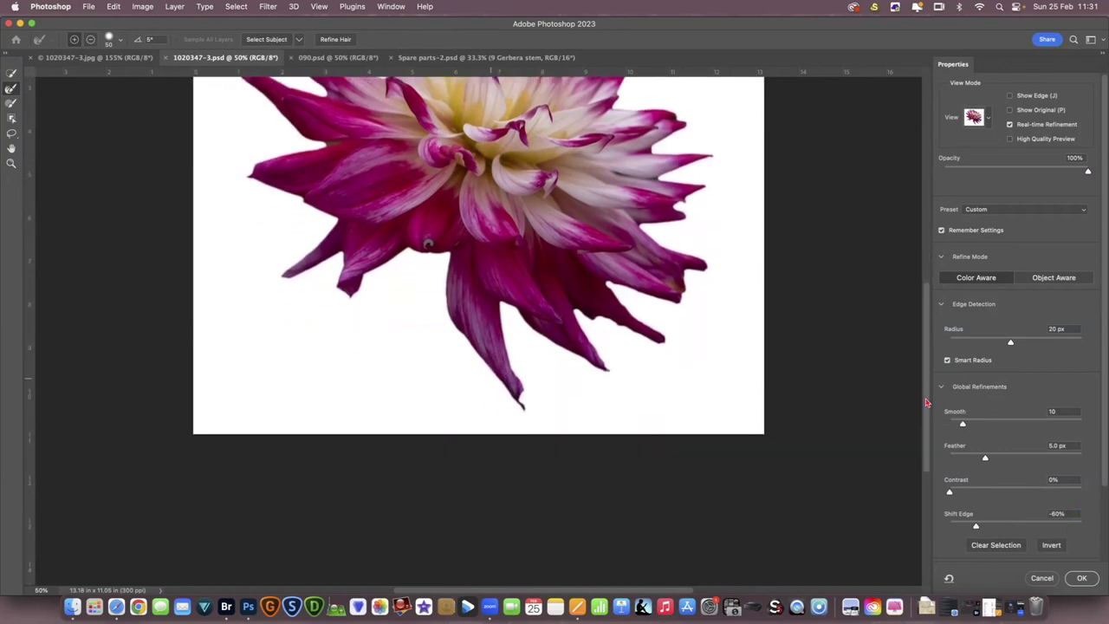
left_click_drag(926, 403, 926, 339)
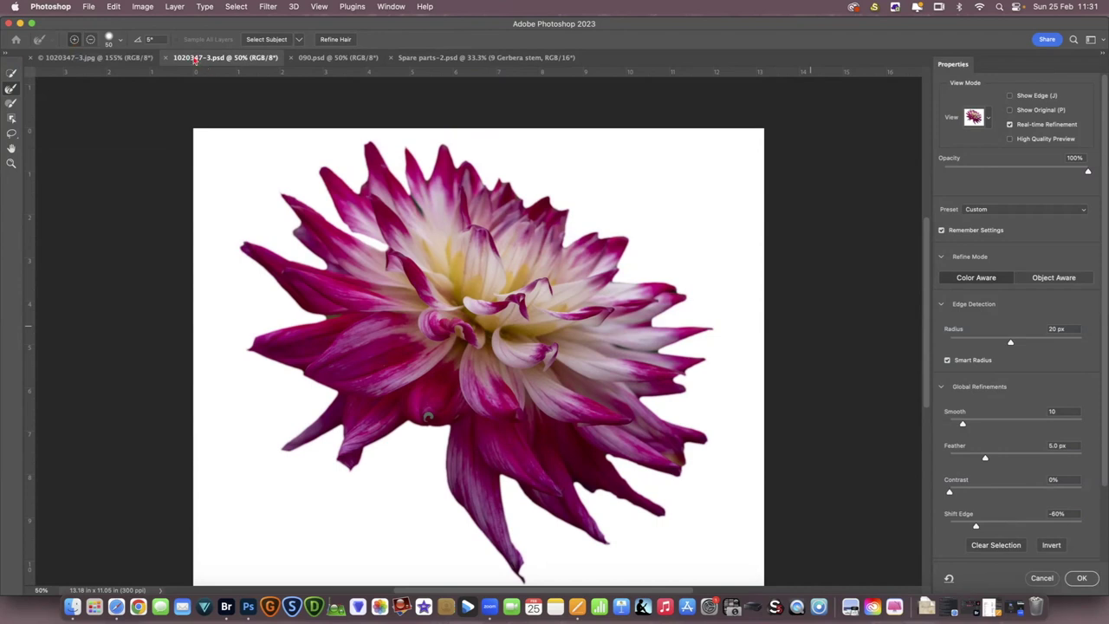
left_click(75, 42)
left_click(422, 215)
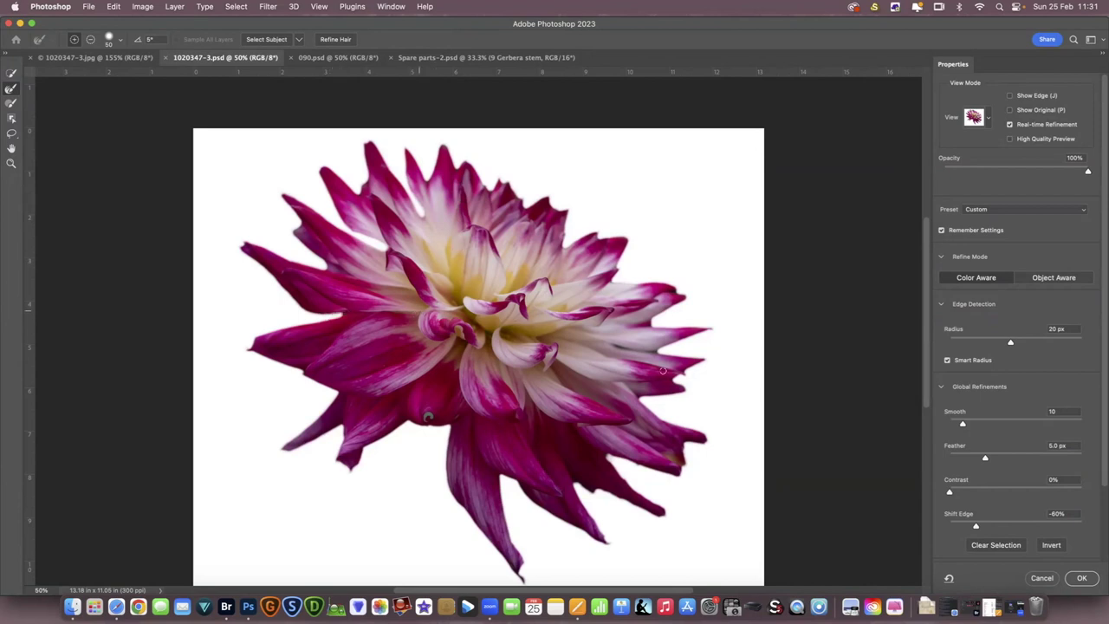
left_click_drag(614, 344, 666, 353)
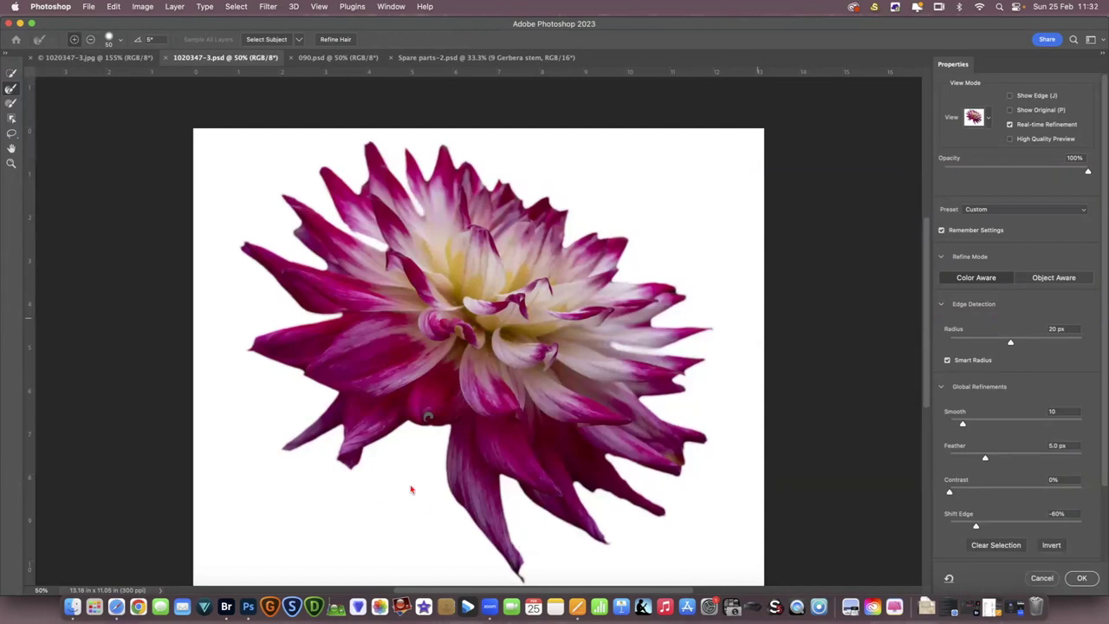
Step: Output the refined flower to a new layer with Decontaminate Colors at 100%
scroll(368, 471, "down", 1)
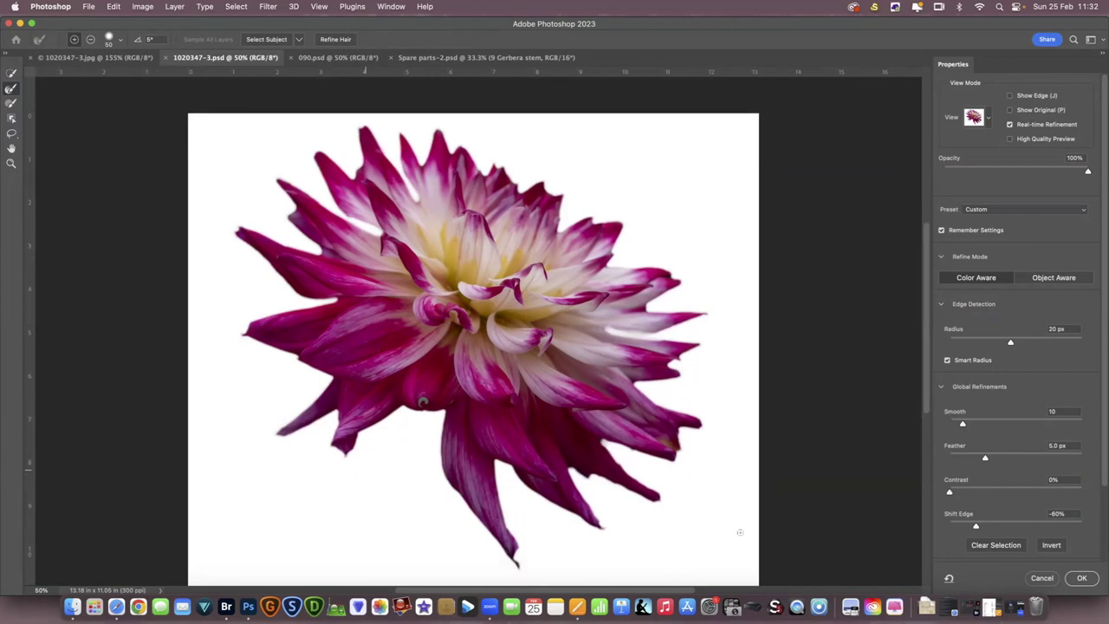
scroll(1103, 481, "down", 5)
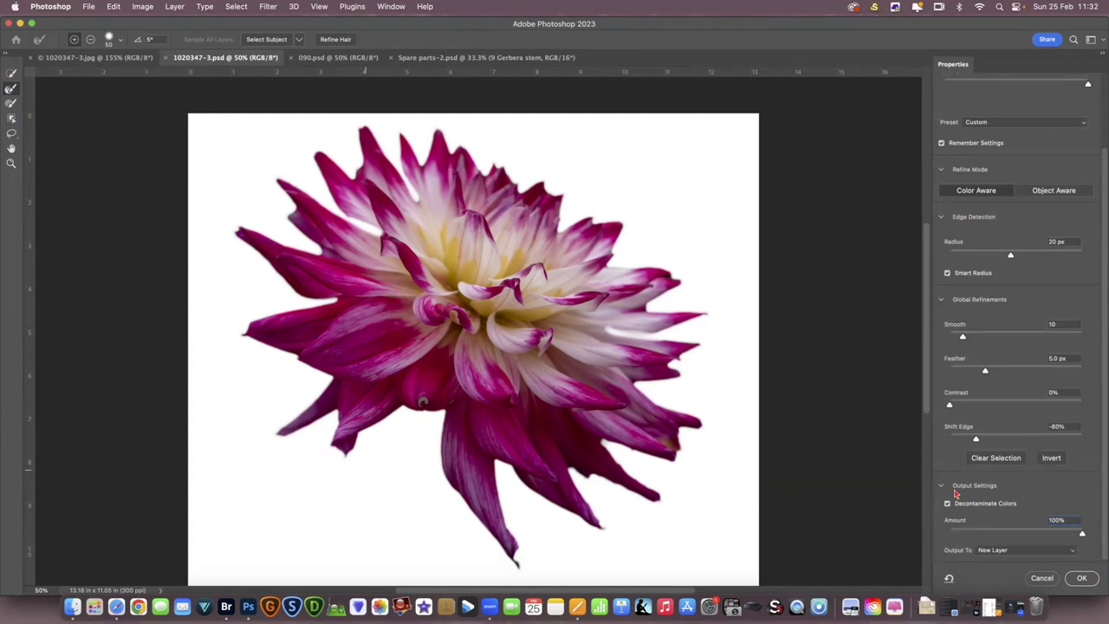
left_click(1084, 582)
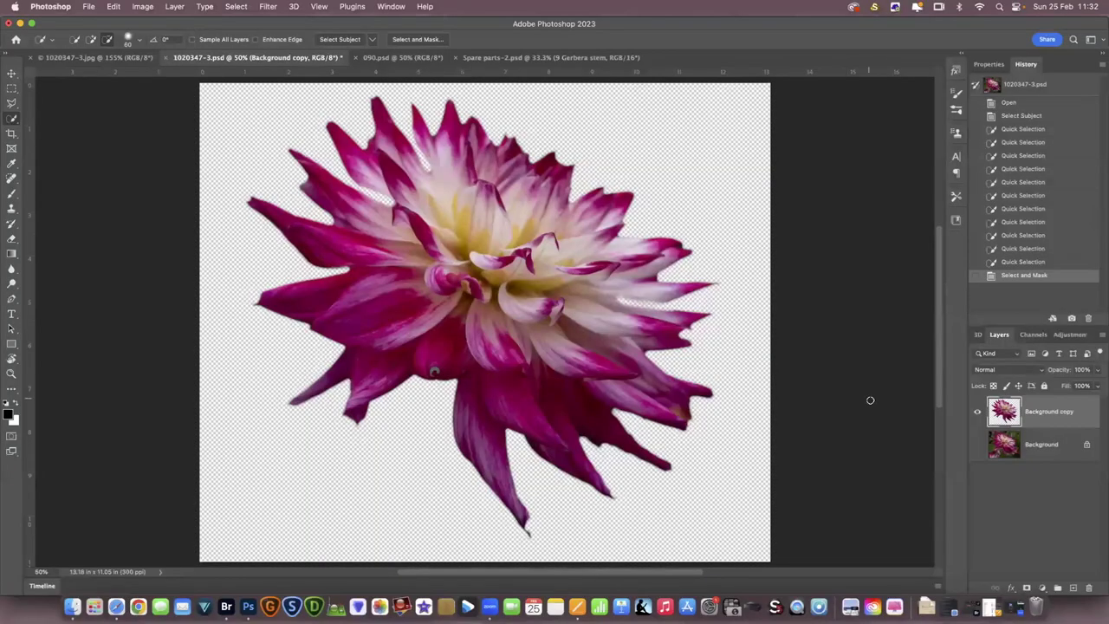
Step: Inspect the cut-out flower and compare it with the blurred pink background image 090.psd
scroll(824, 390, "down", 1)
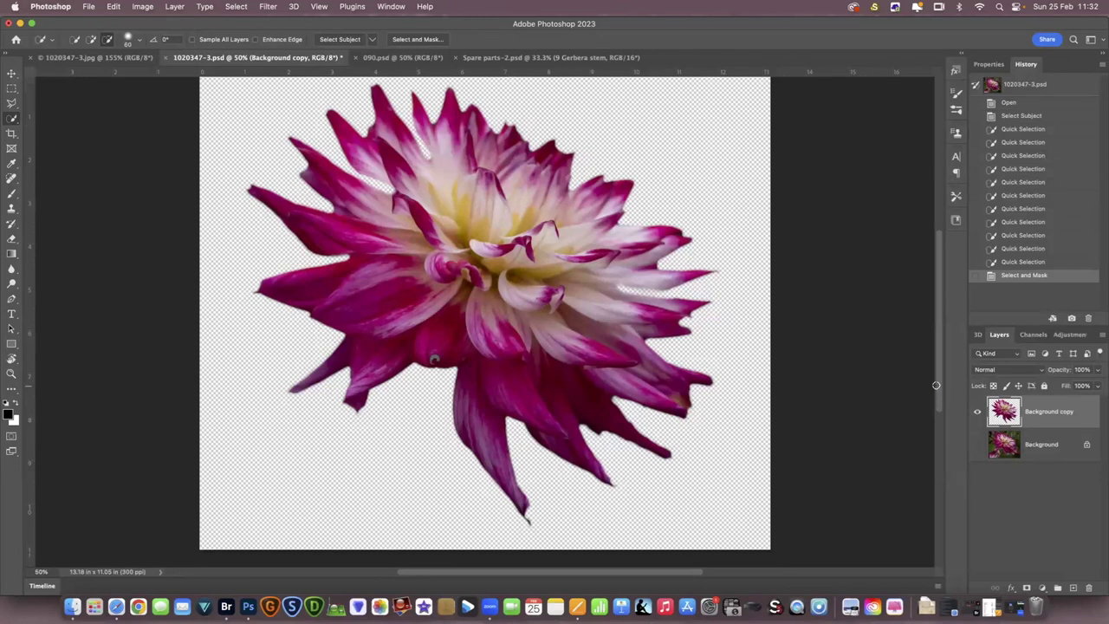
scroll(941, 390, "up", 5)
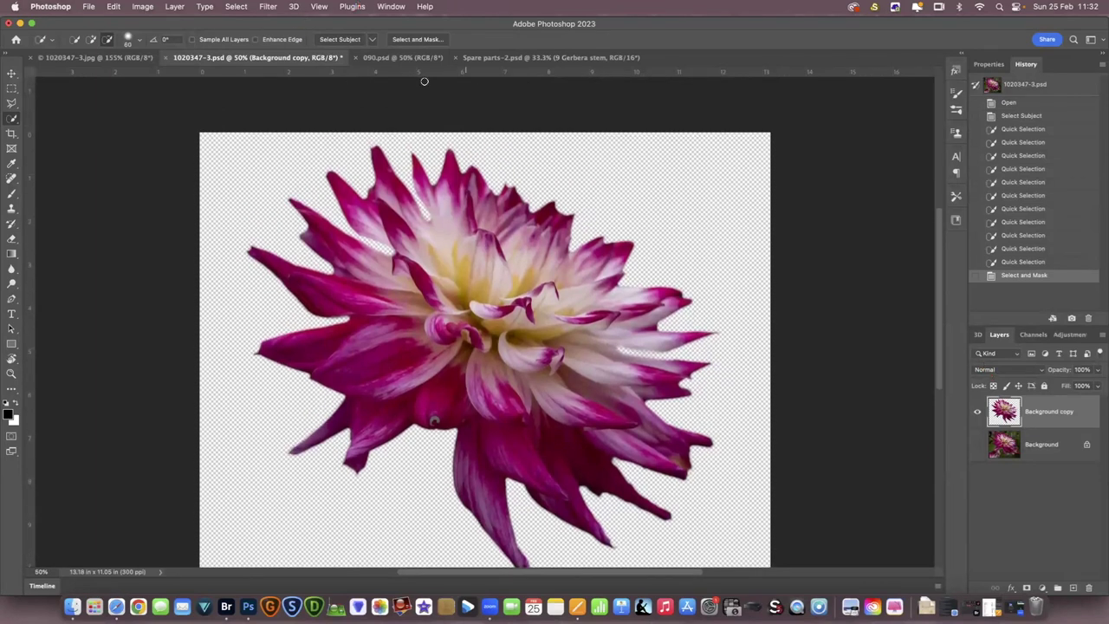
left_click(411, 59)
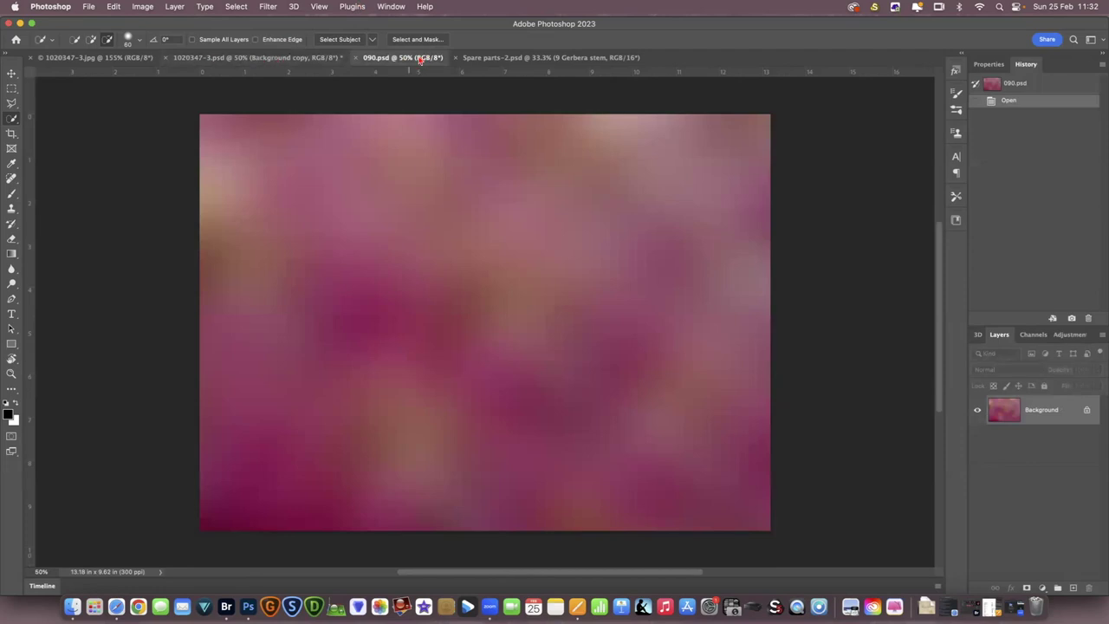
left_click(292, 60)
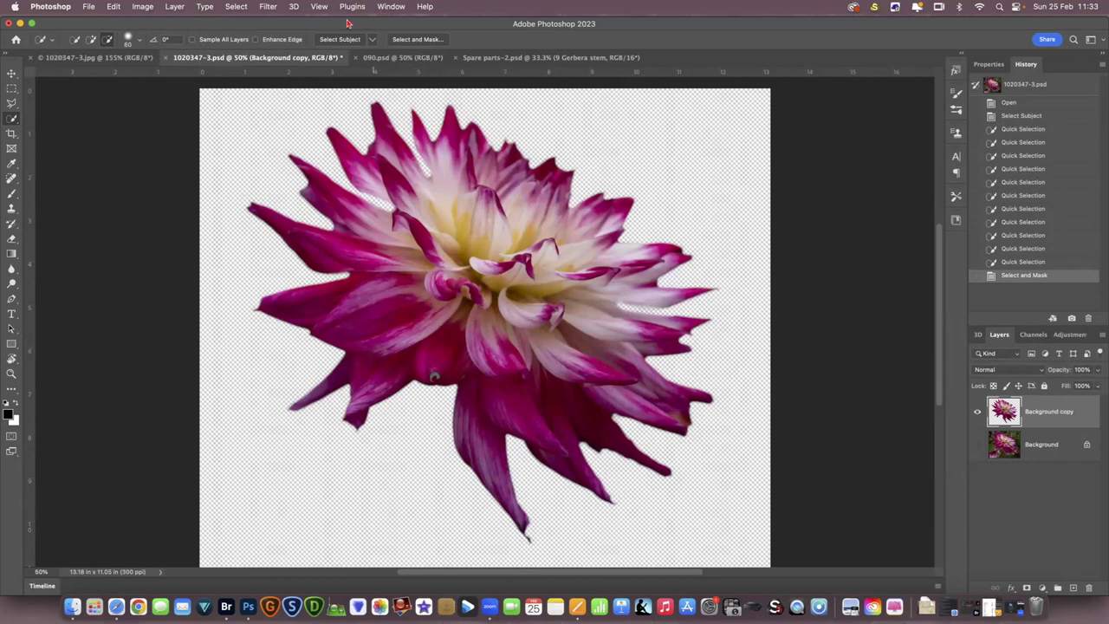
left_click(403, 58)
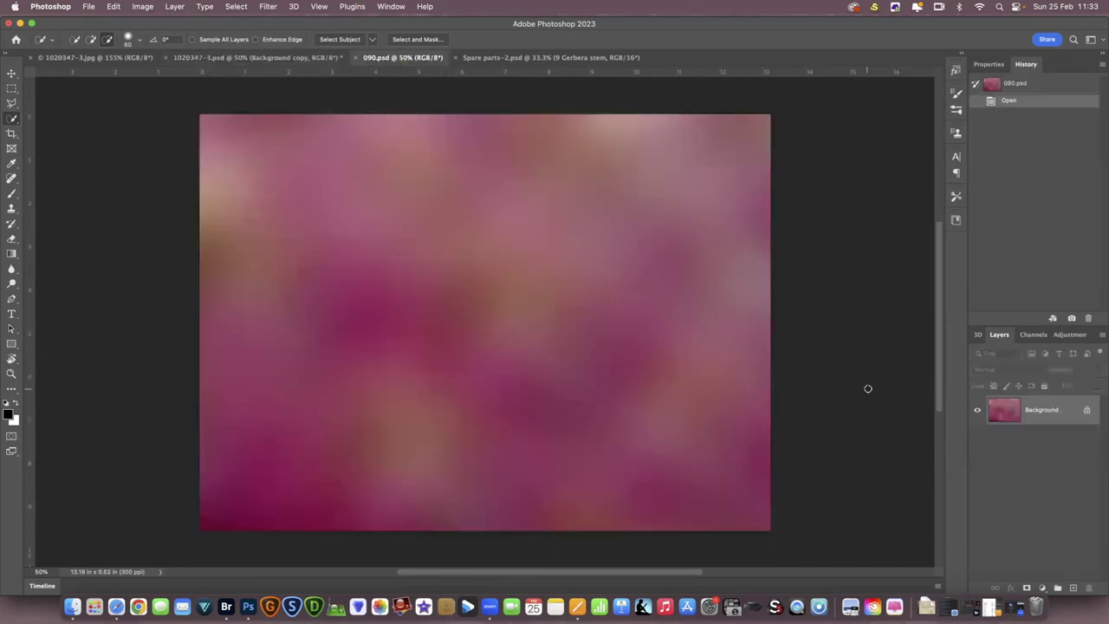
left_click(262, 58)
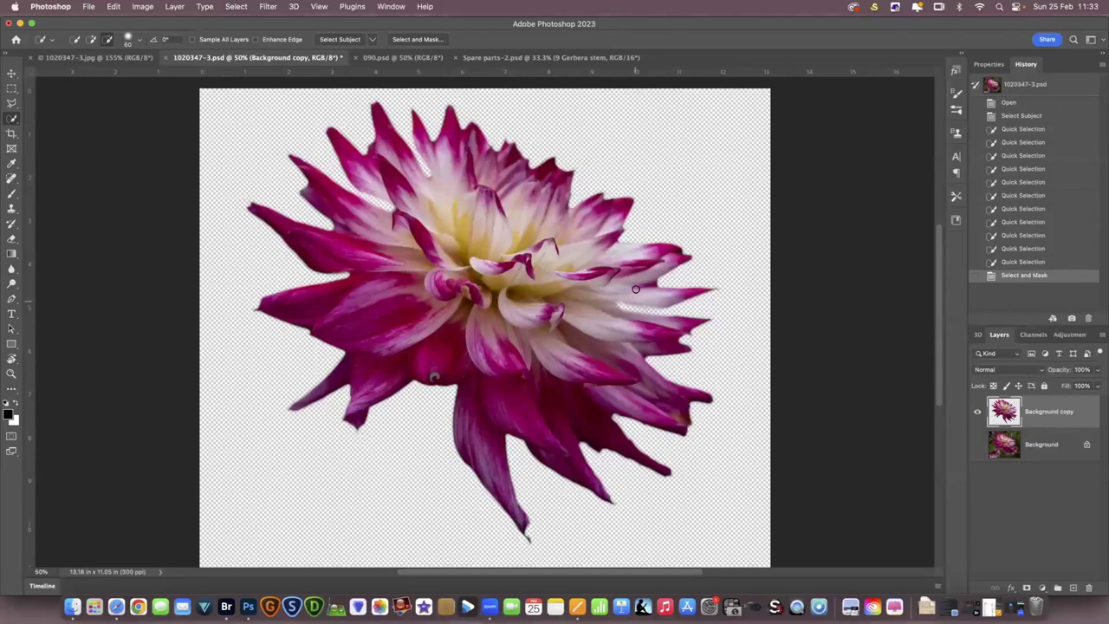
Step: Move a copy of the cut-out flower layer into 090.psd and place it over the blurred background
left_click(11, 76)
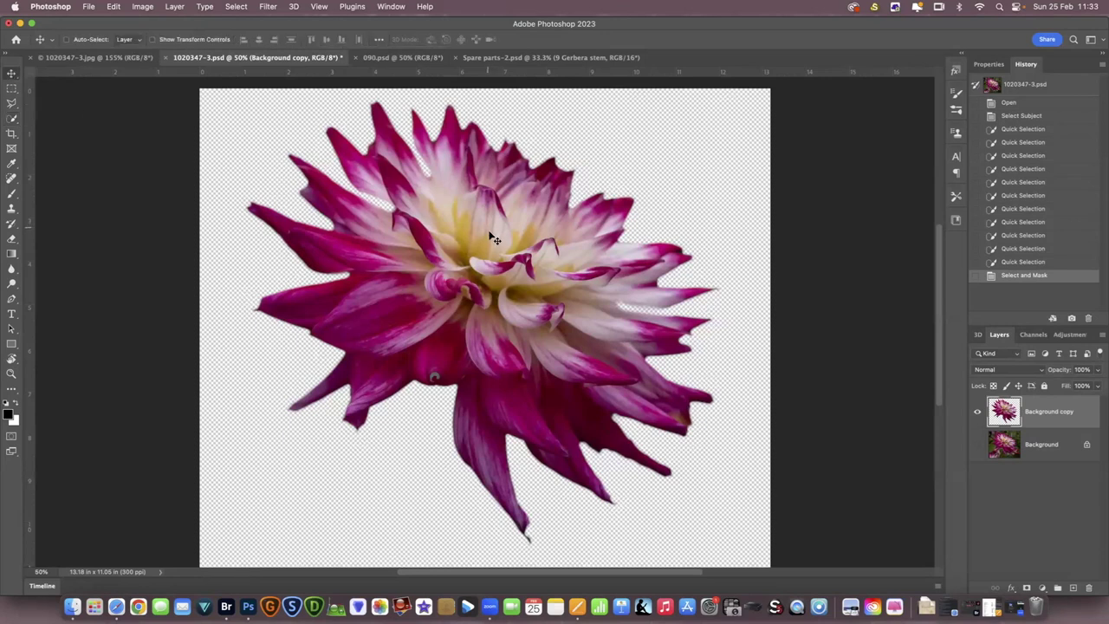
scroll(492, 241, "right", 1)
left_click_drag(488, 240, 428, 58)
left_click_drag(457, 284, 461, 290)
left_click_drag(459, 237, 493, 250)
scroll(492, 250, "right", 1)
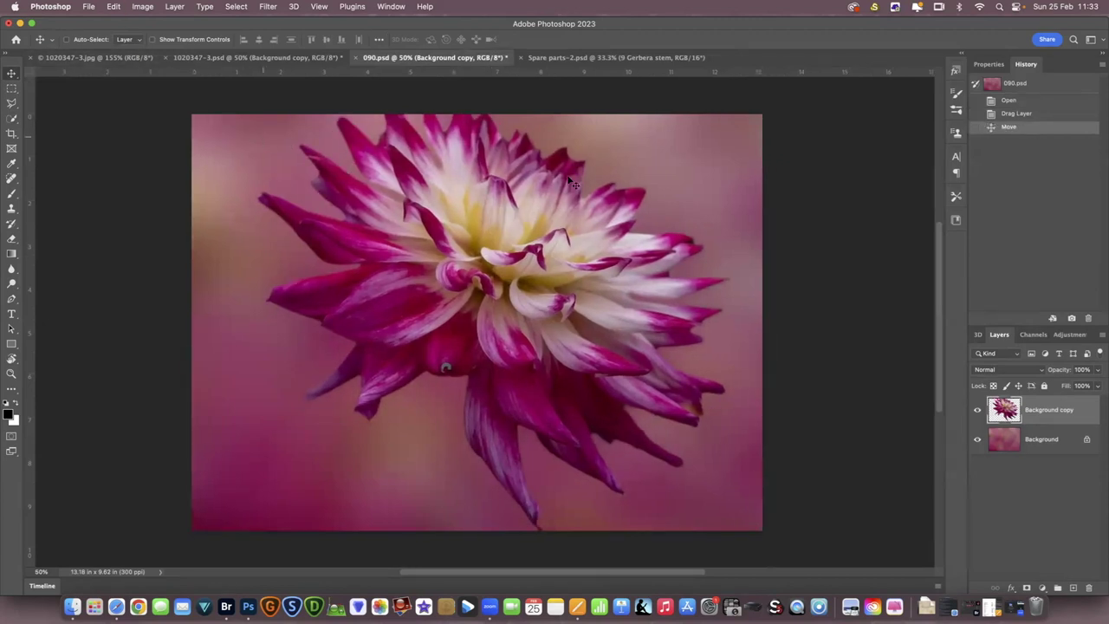
Step: Check the pixel dimensions of 090.psd in Image Size with its background layer selected
left_click(1008, 447)
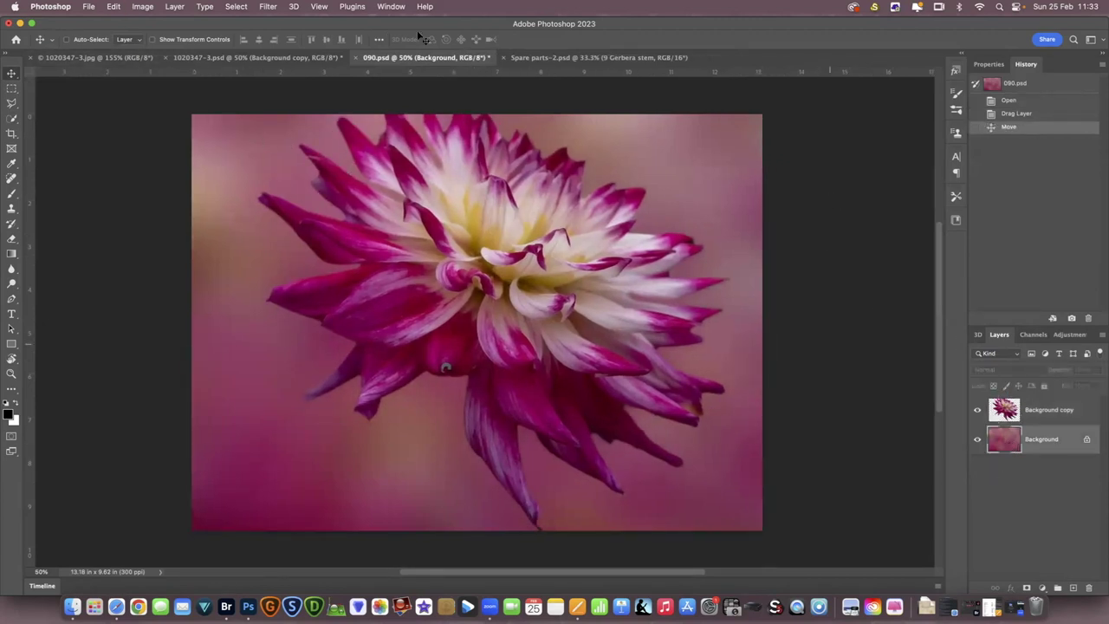
left_click(140, 7)
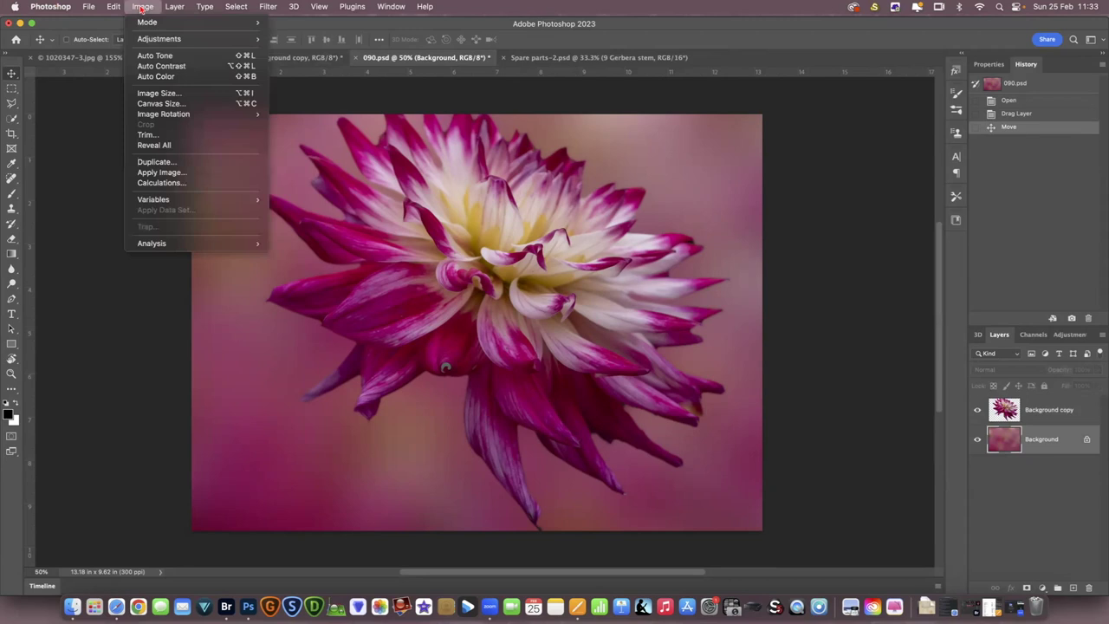
left_click(157, 93)
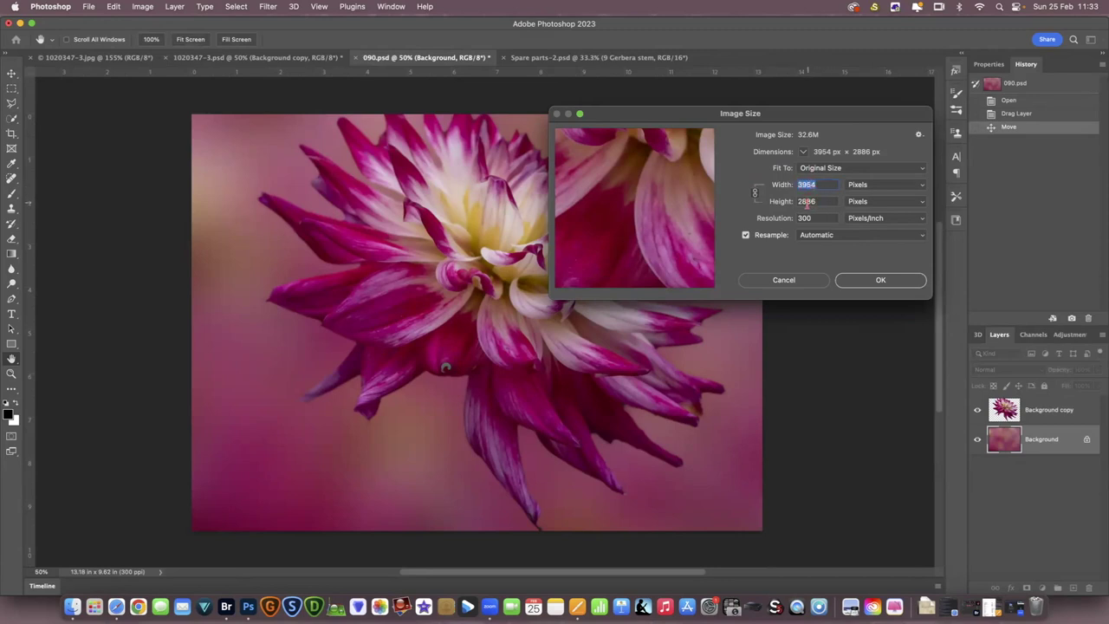
left_click(883, 280)
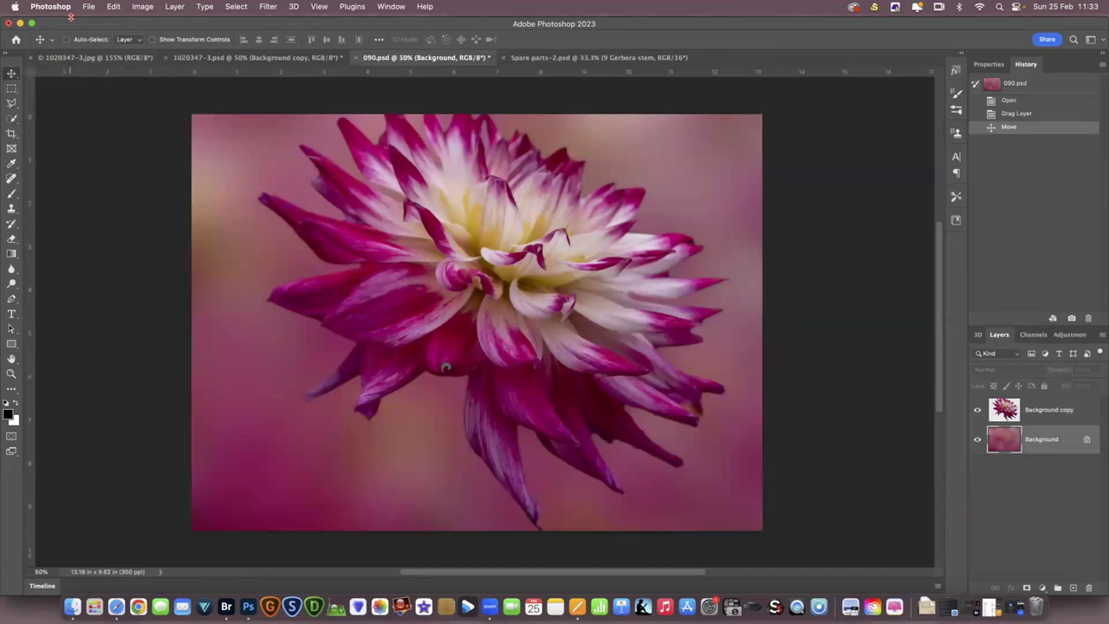
Step: Free-transform the flower layer, scaling it down to about 84% and positioning it fully inside the blurred background
left_click(112, 7)
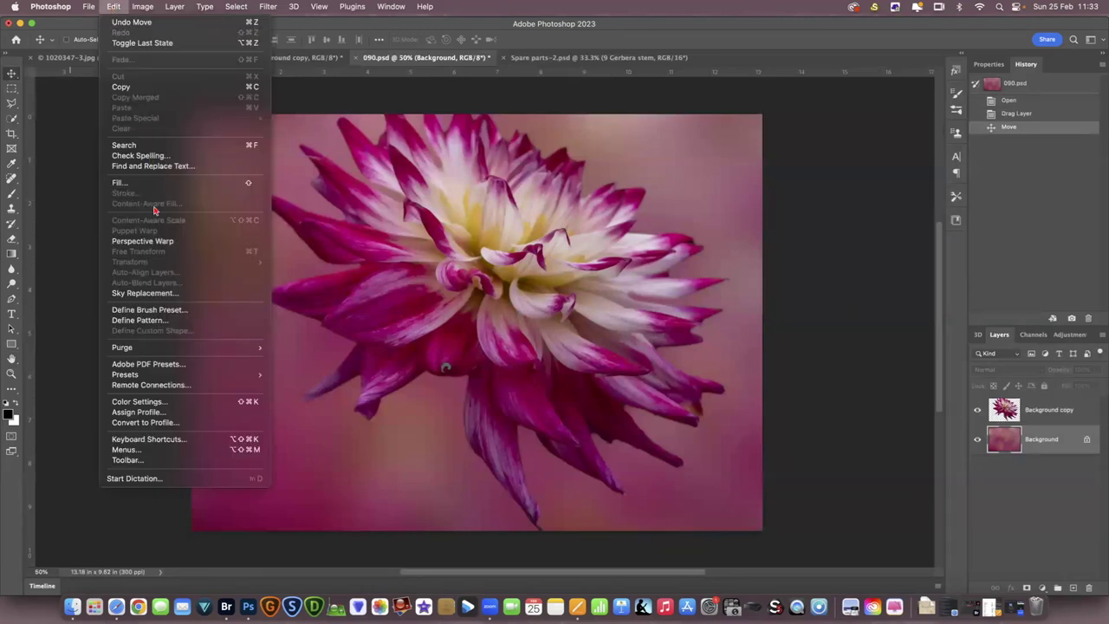
left_click(477, 287)
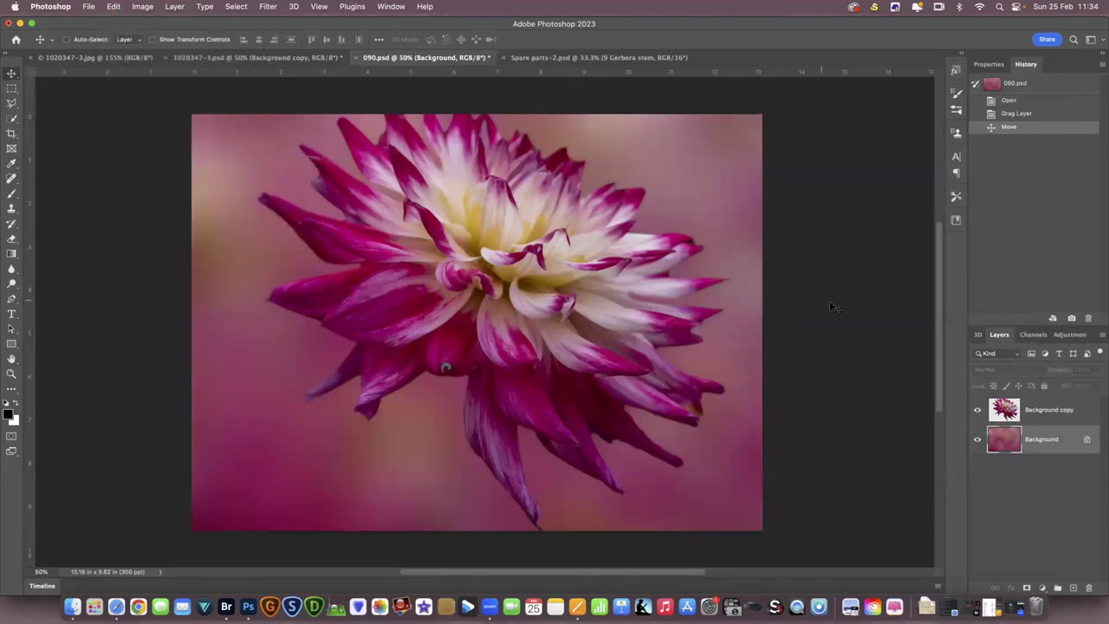
left_click(1007, 412)
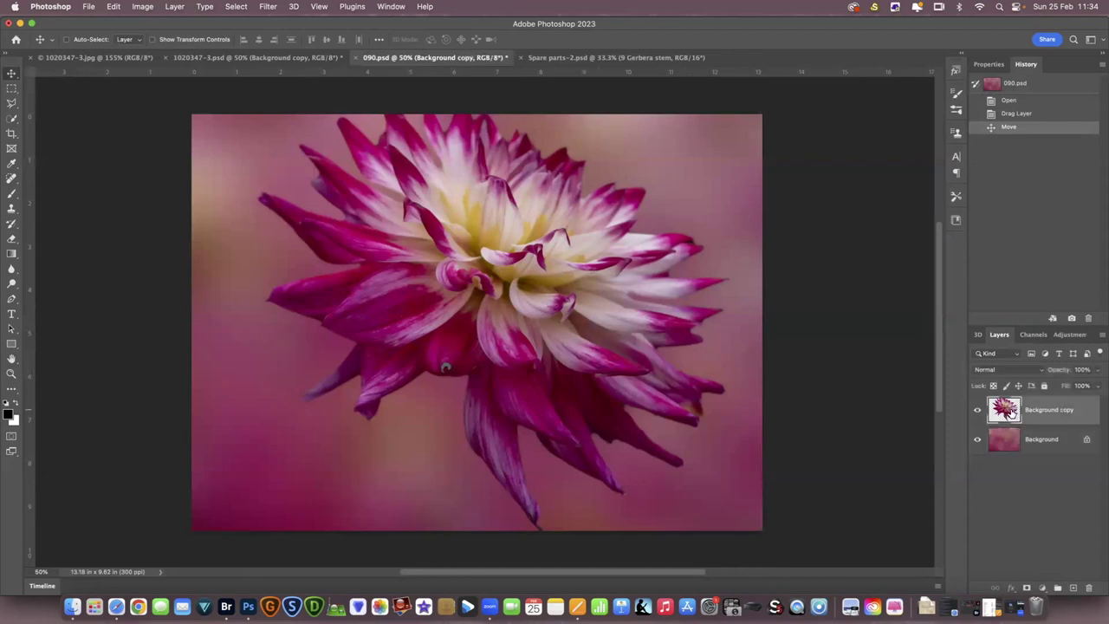
left_click(114, 8)
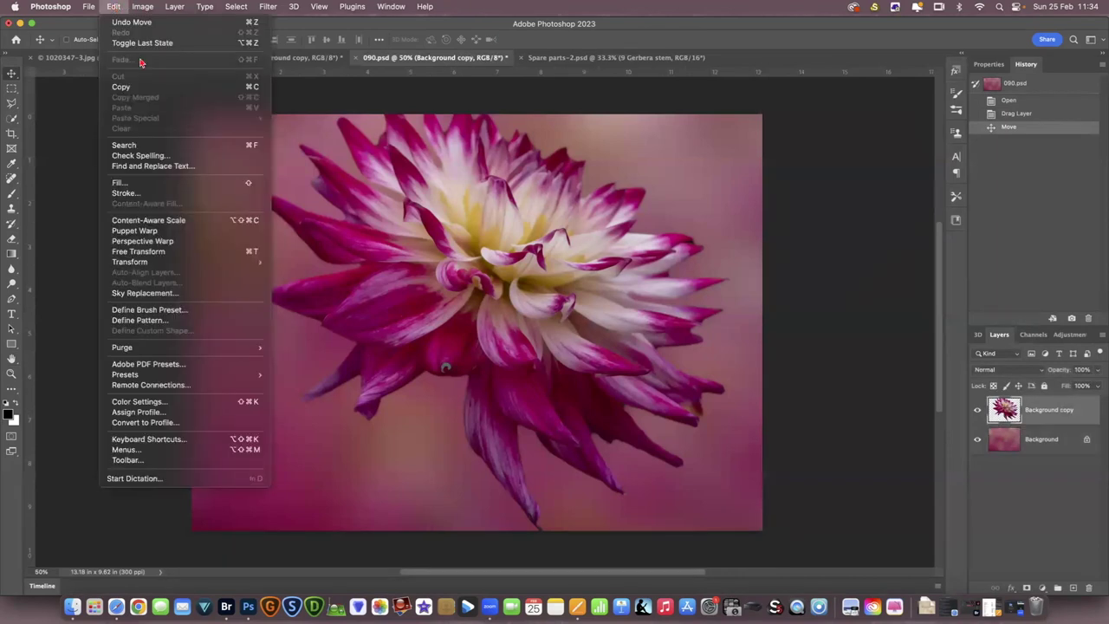
left_click(204, 251)
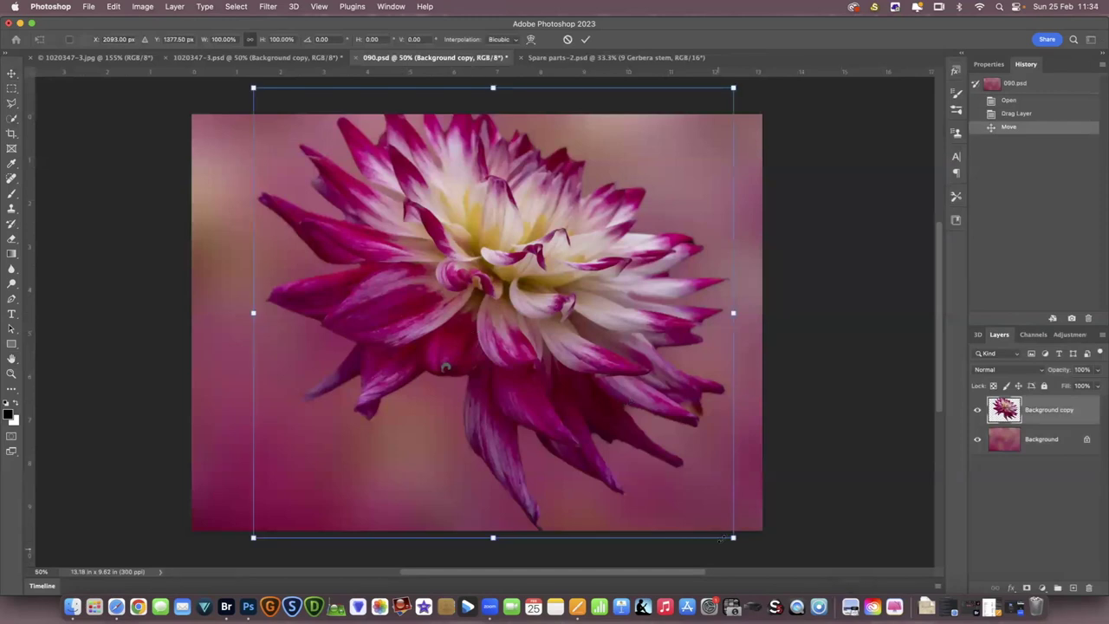
left_click_drag(734, 537, 699, 482)
left_click_drag(499, 260, 520, 285)
left_click_drag(503, 390, 508, 406)
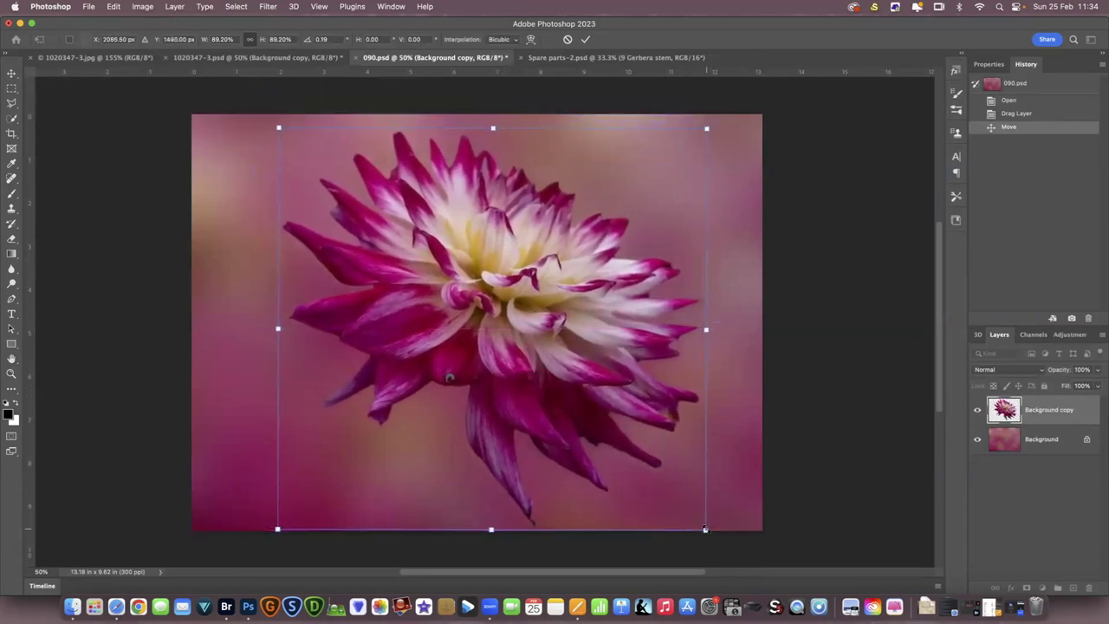
left_click_drag(697, 523, 674, 502)
left_click_drag(523, 308, 533, 284)
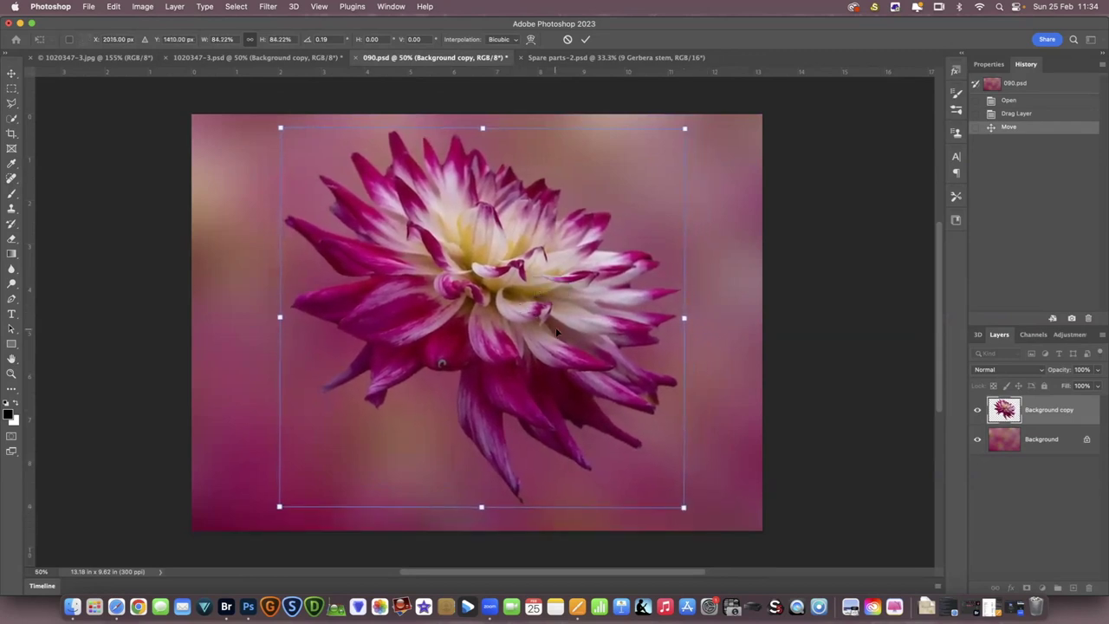
left_click(586, 40)
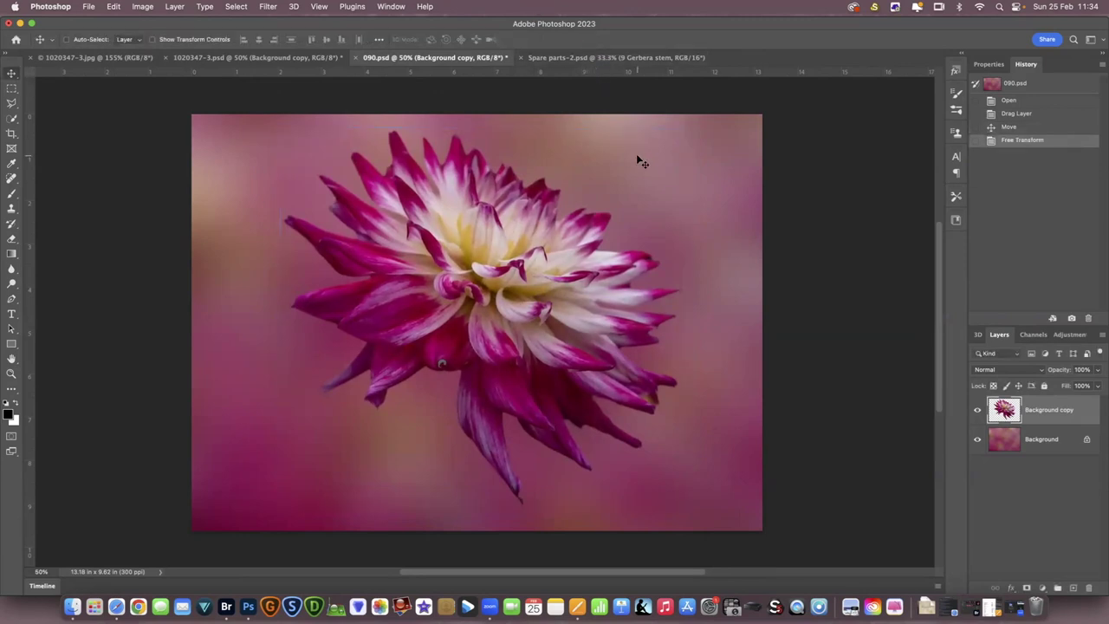
Step: Remove the pale curled blemish and its dark remnants from the red petal below the flower's centre with the Spot Healing Brush
key("j")
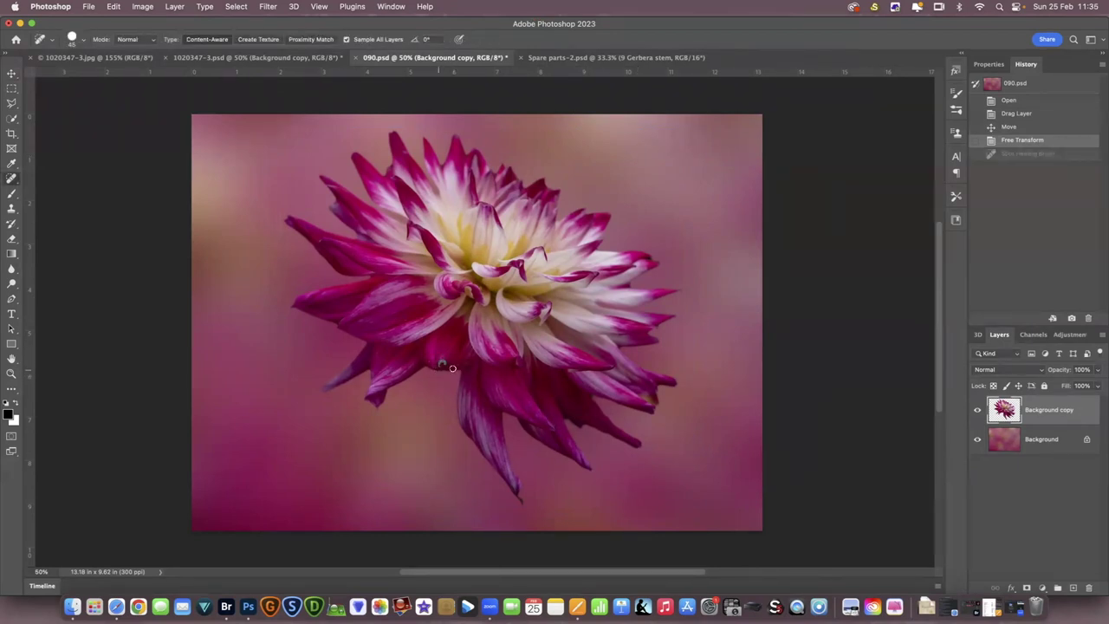
left_click(11, 373)
left_click(464, 344)
left_click_drag(464, 345, 478, 334)
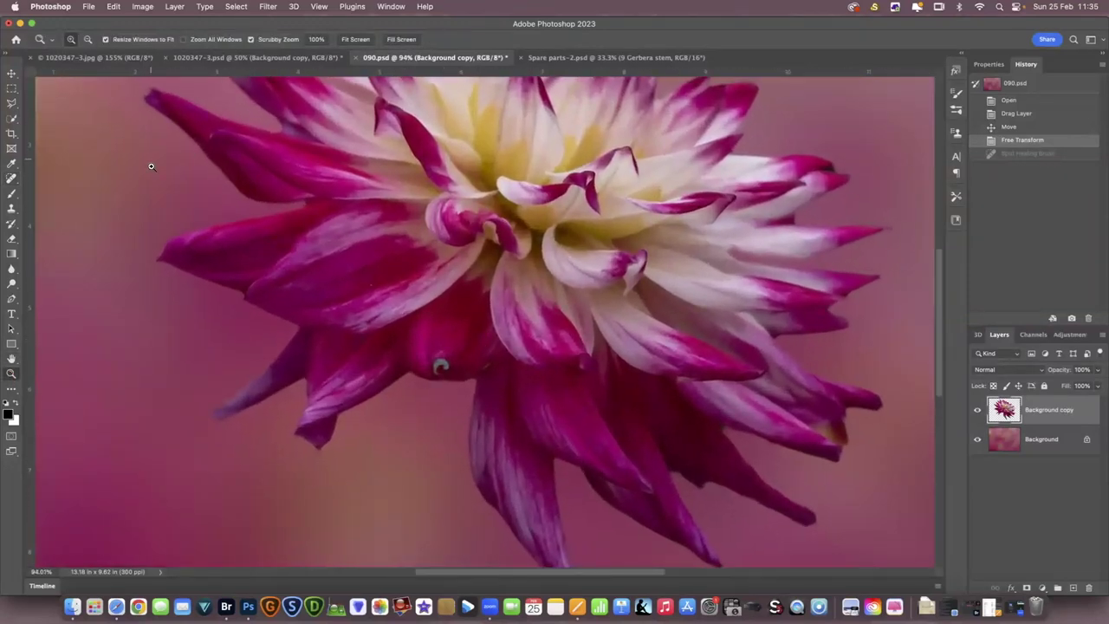
left_click(11, 180)
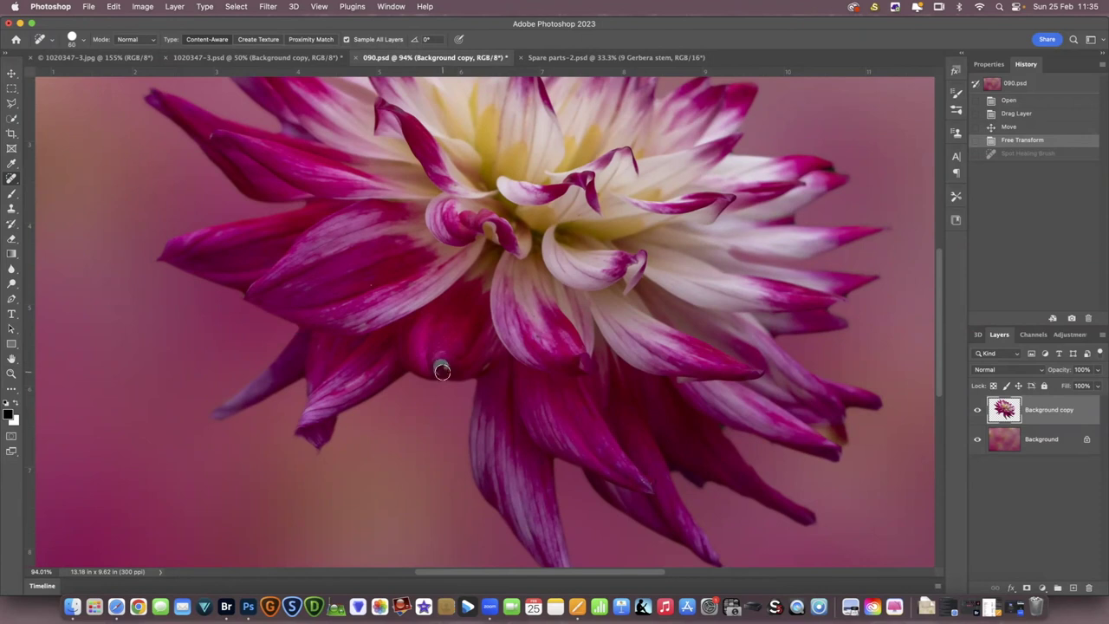
left_click(441, 366)
key("bracketleft")
left_click(443, 369)
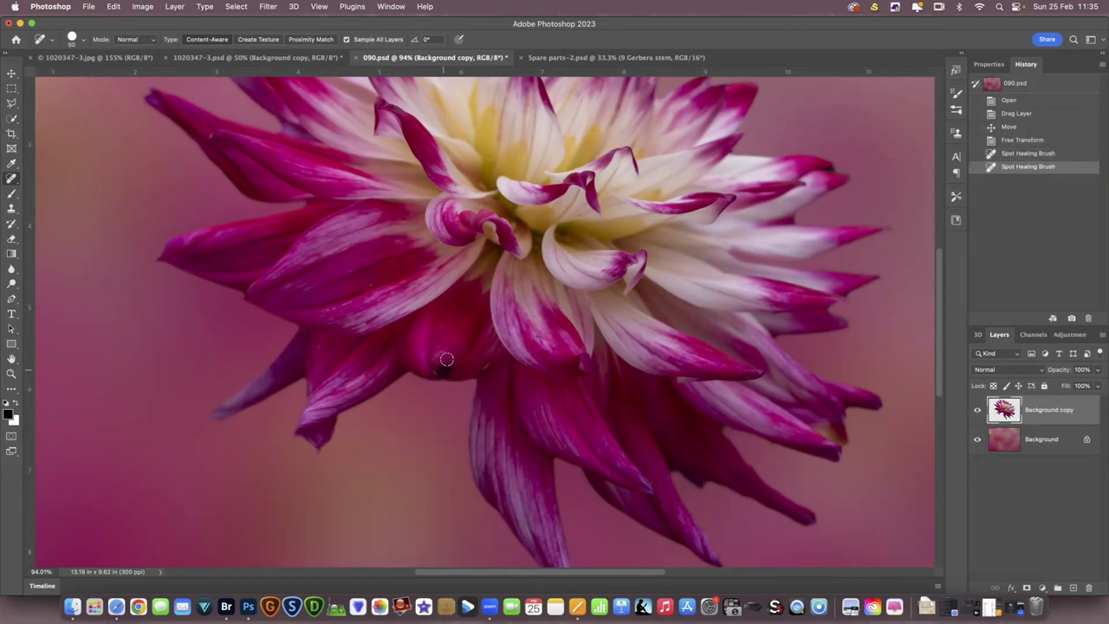
left_click(432, 363)
left_click(431, 364)
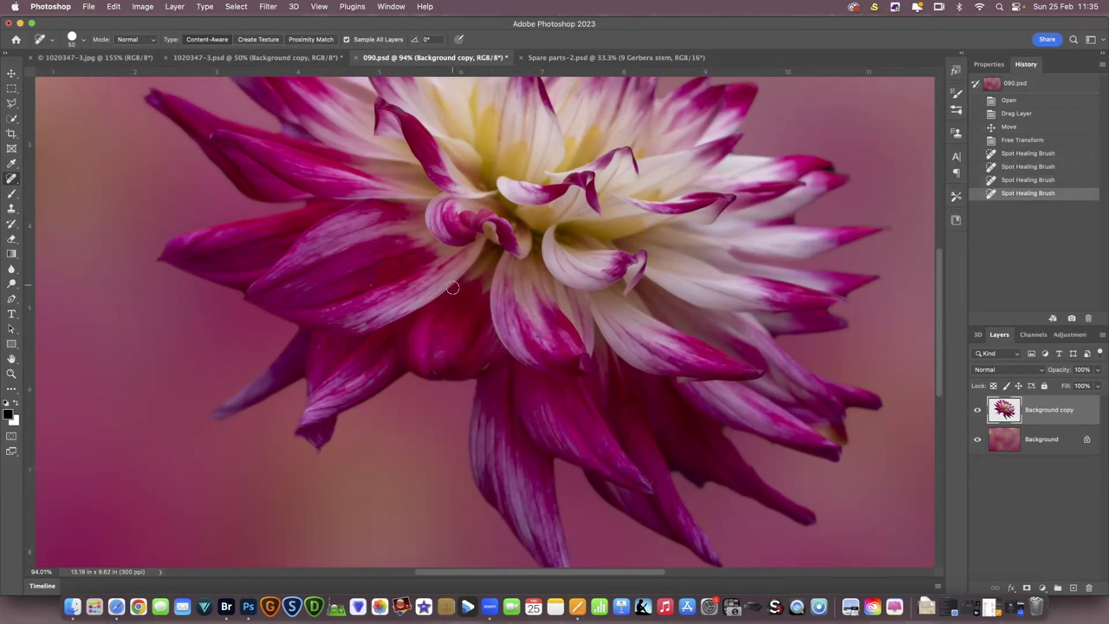
Step: Heal the small dark speck on the large left-hand petal and check the whole flower for other blemishes
left_click(371, 284)
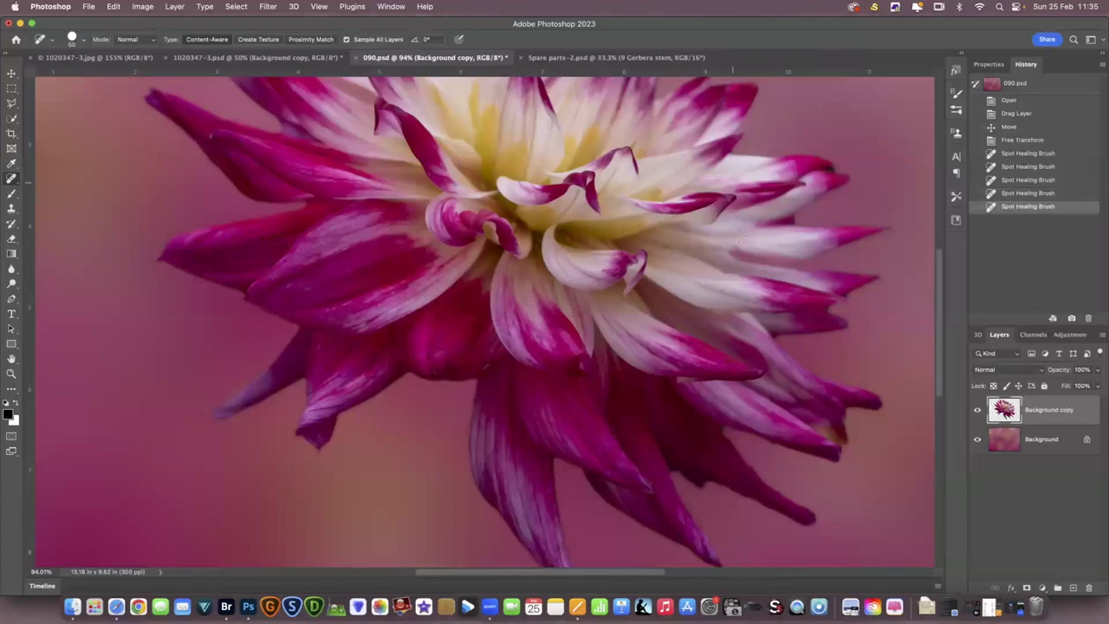
left_click_drag(939, 323, 934, 287)
scroll(486, 364, "down", 4)
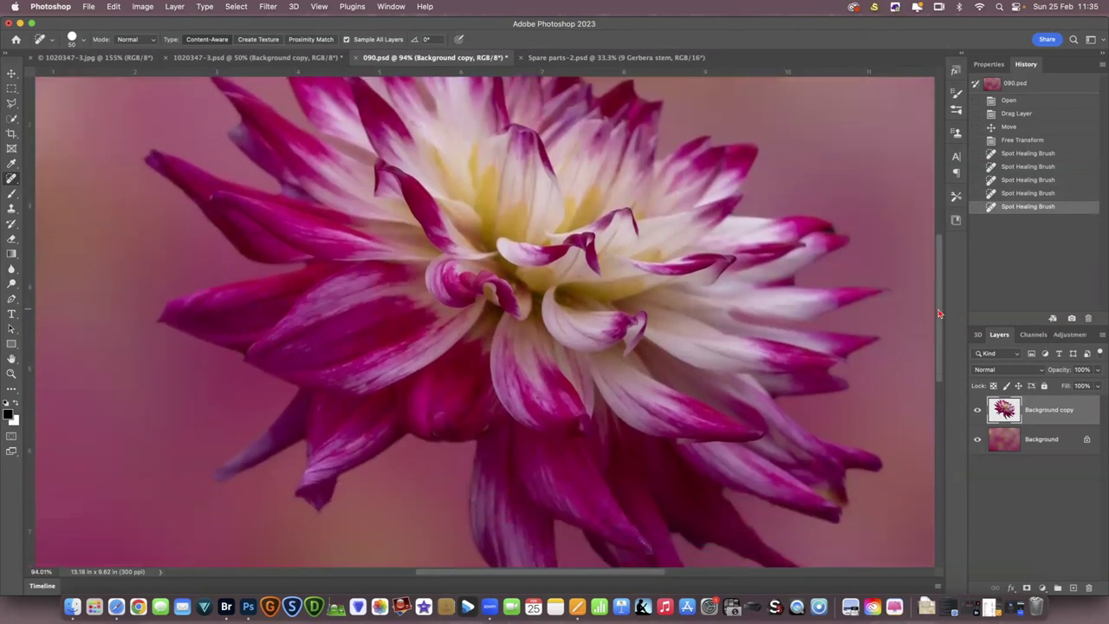
left_click(11, 373)
left_click_drag(607, 485, 553, 486)
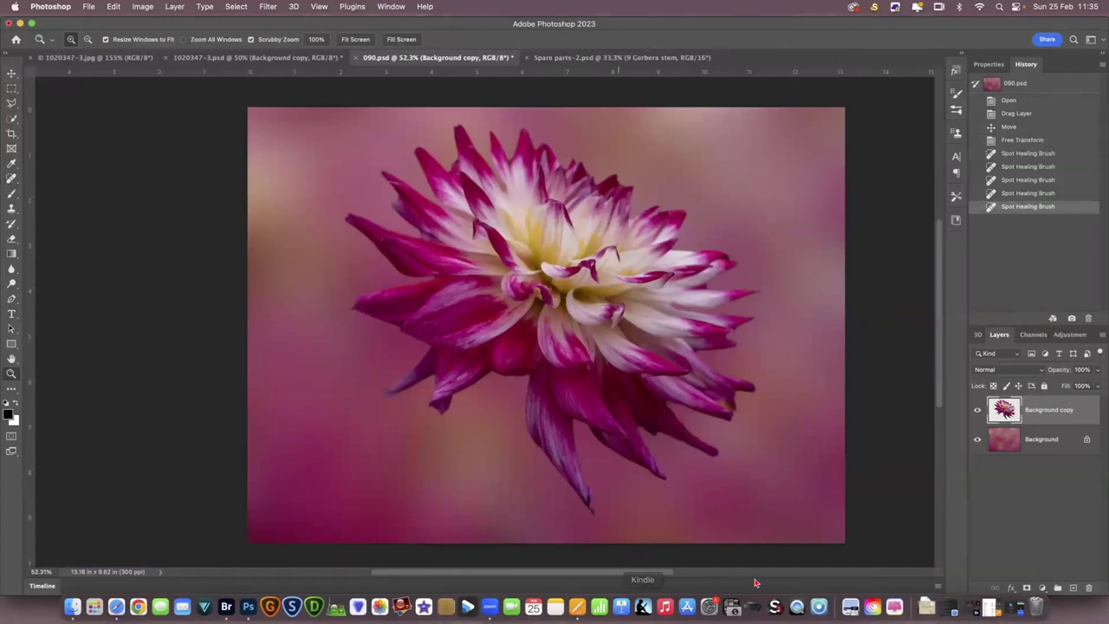
scroll(869, 400, "right", 3)
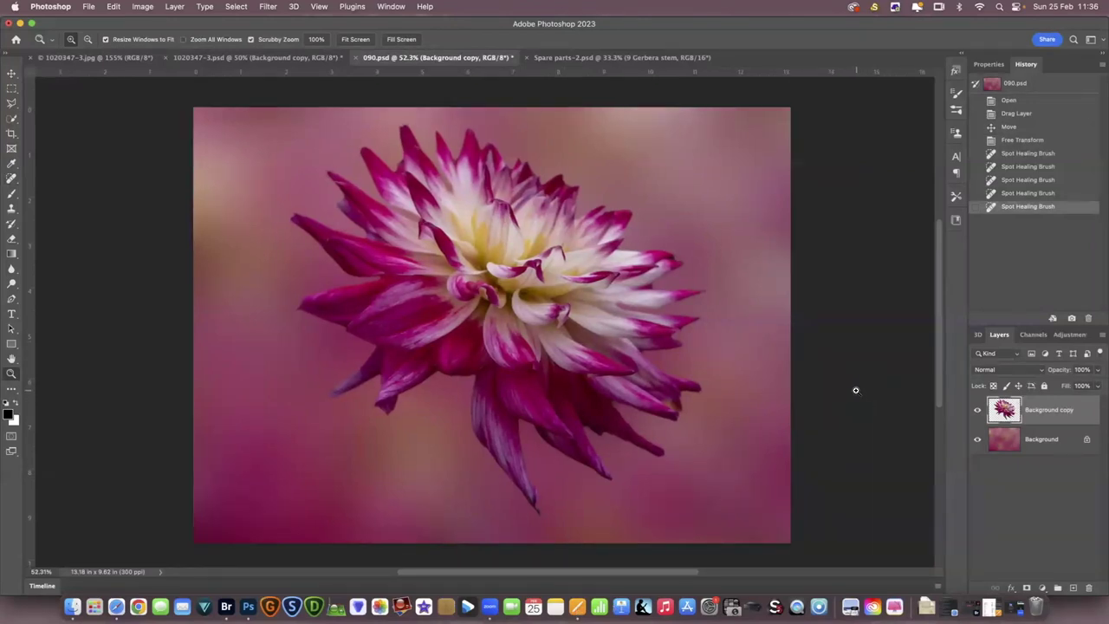
Step: Copy the 1 Dahlia stem layer from Spare parts-2.psd into 090.psd, accepting the different bit depth
left_click(657, 58)
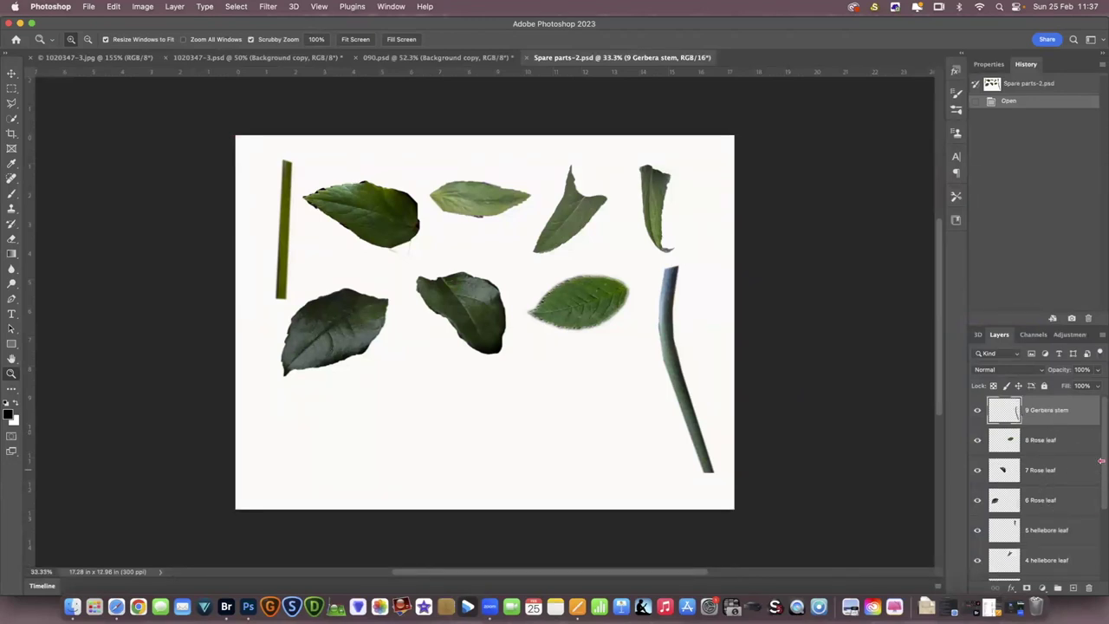
left_click_drag(1103, 468, 1098, 546)
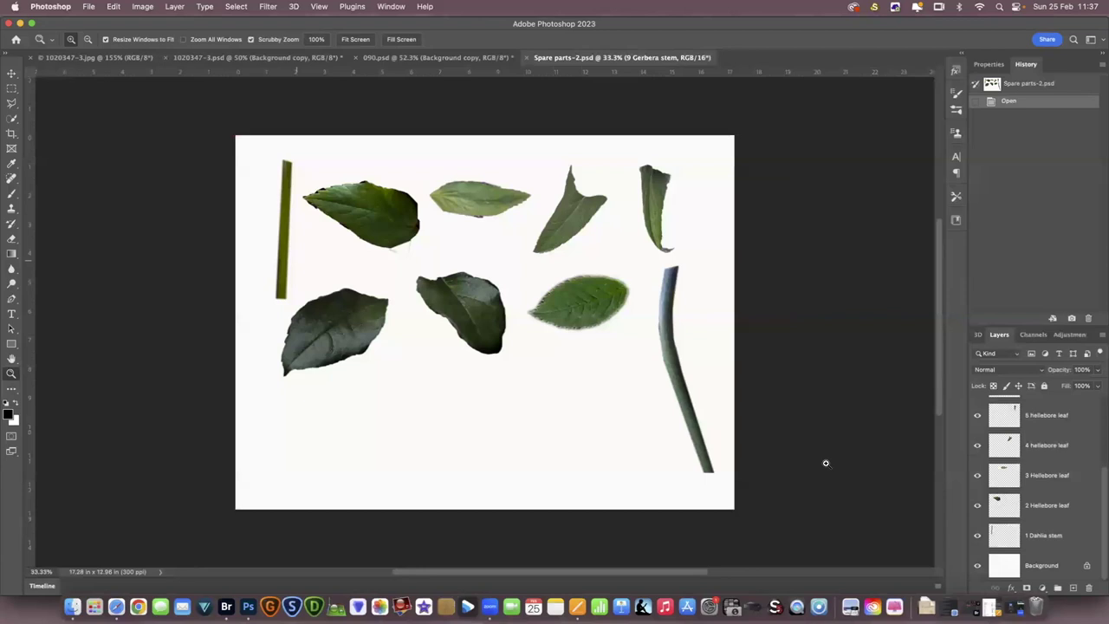
left_click(1047, 538)
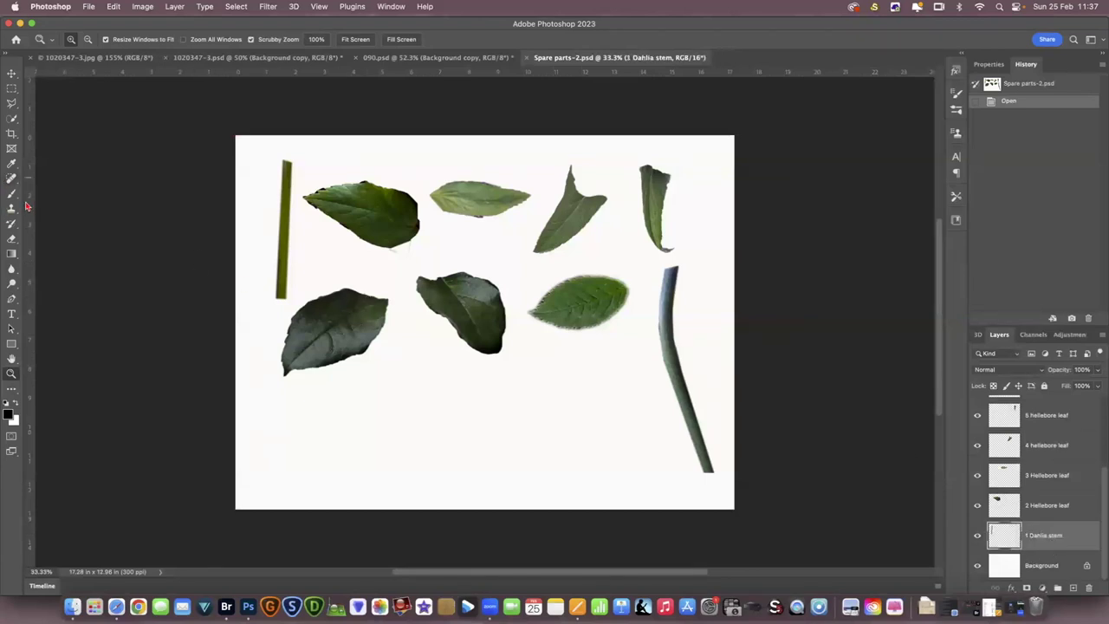
left_click(10, 75)
scroll(279, 282, "down", 1)
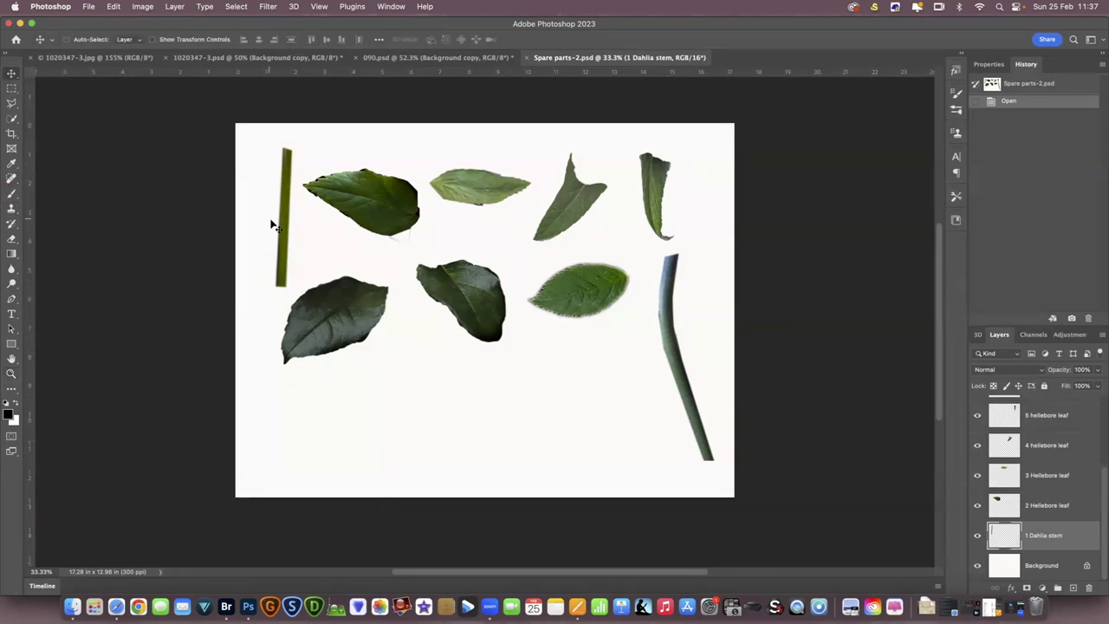
left_click_drag(286, 232, 424, 59)
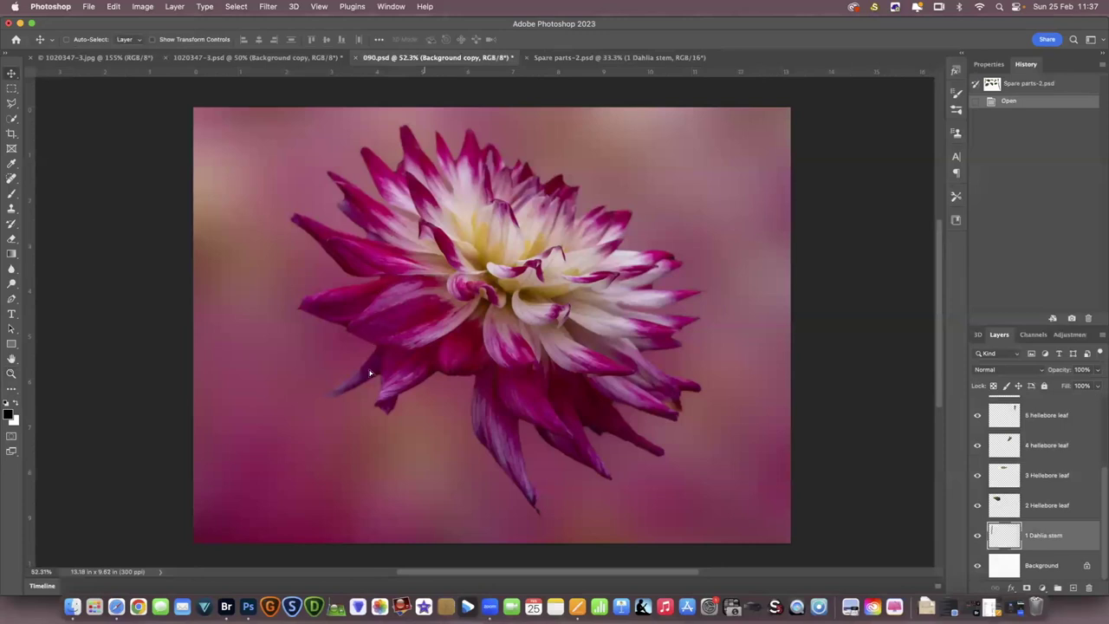
left_click_drag(369, 376, 371, 376)
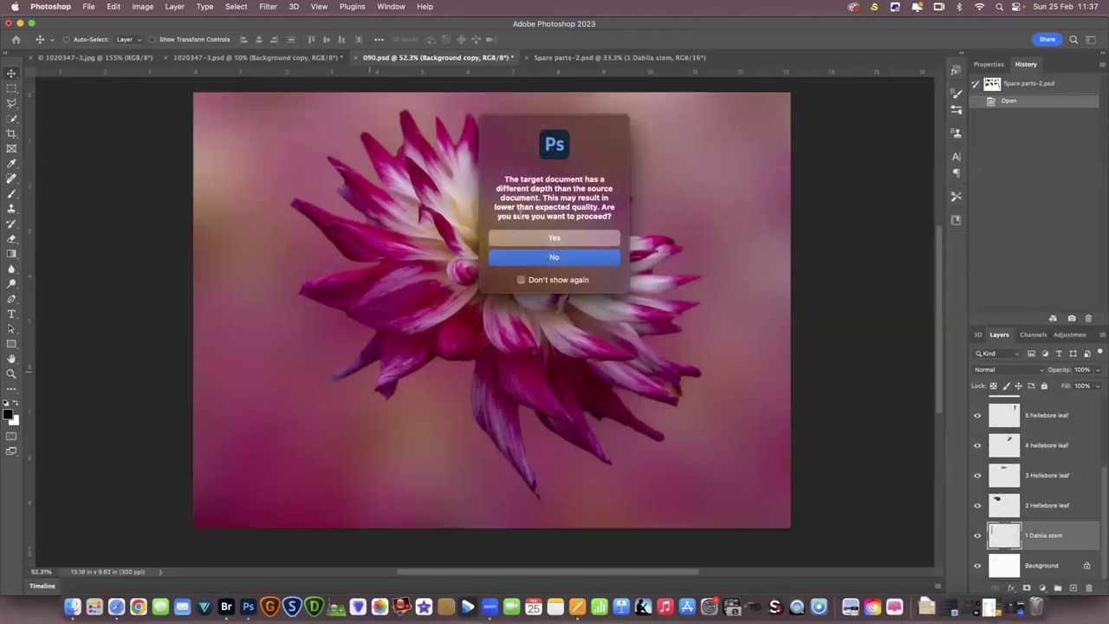
left_click(556, 239)
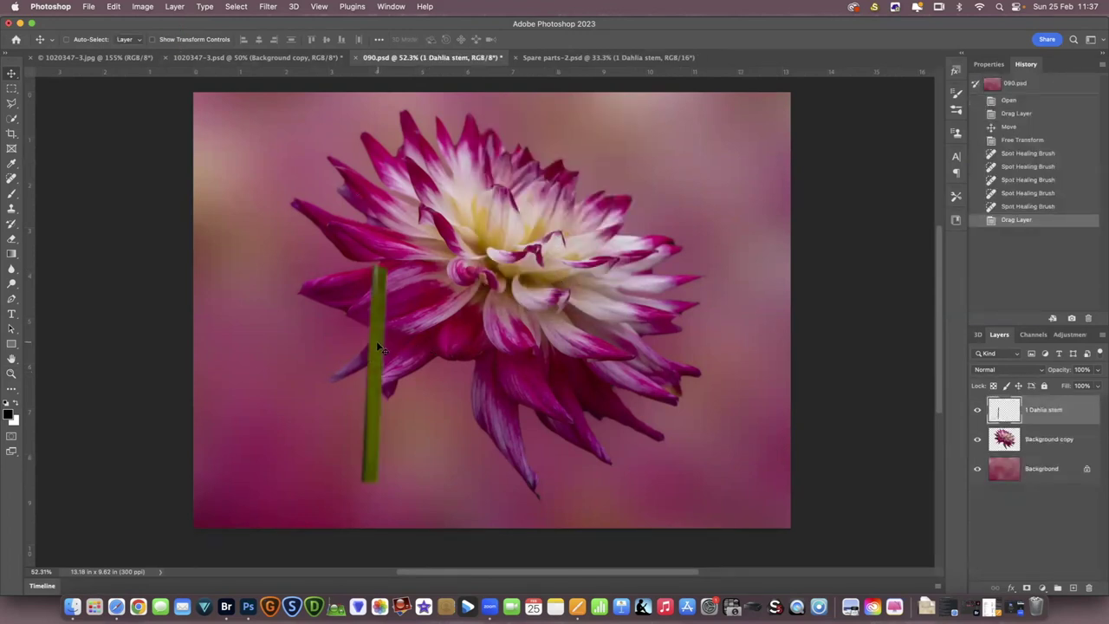
Step: Free-transform the stem, rotating it about 22°, shortening it and positioning it under the flower, and move its layer beneath the flower layer
left_click(114, 8)
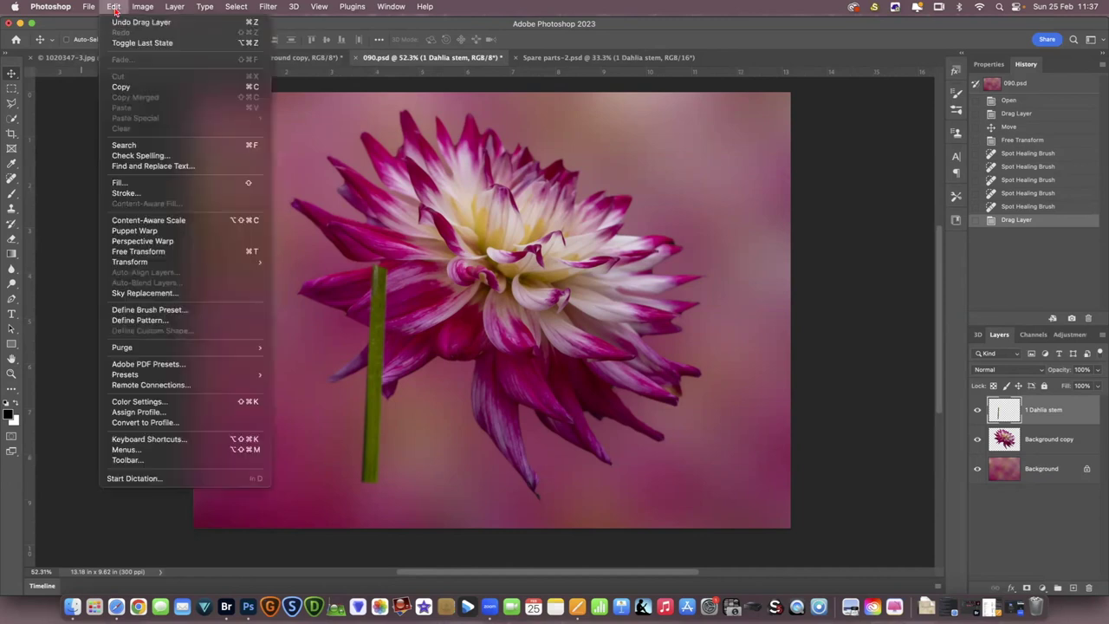
left_click(170, 253)
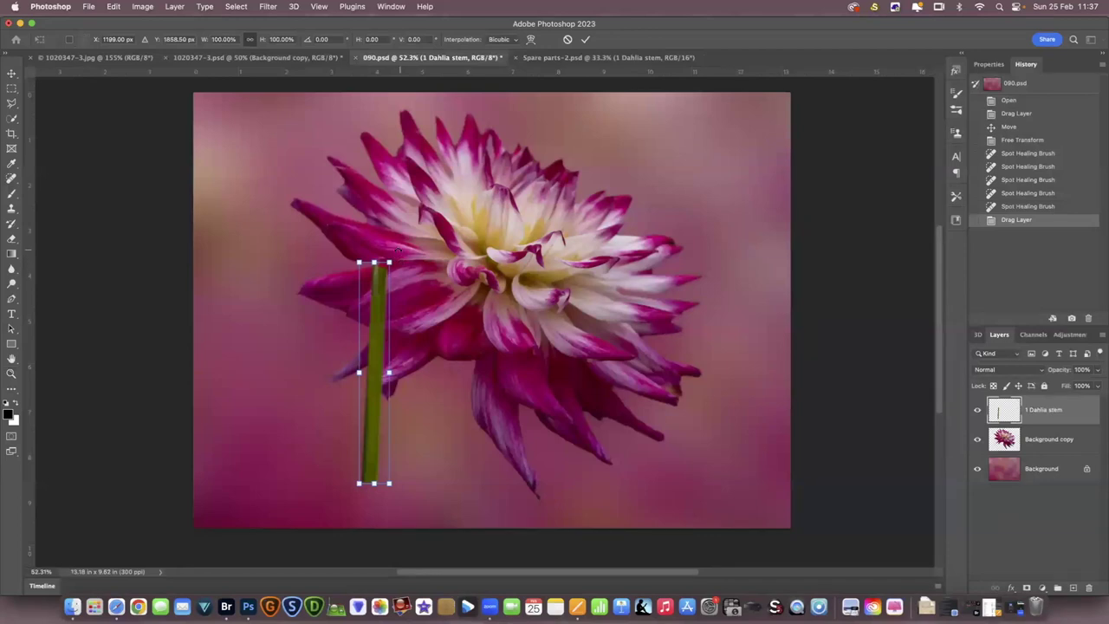
left_click_drag(400, 255, 430, 286)
left_click_drag(399, 334, 466, 393)
left_click_drag(466, 390, 453, 378)
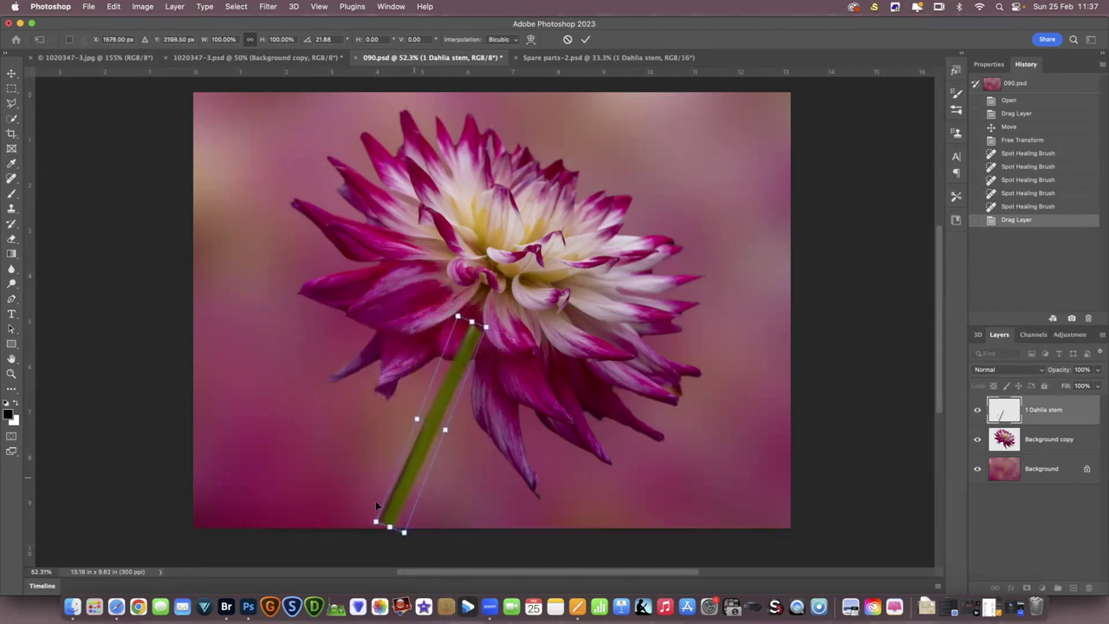
left_click_drag(390, 526, 391, 494)
left_click_drag(474, 344, 475, 361)
key("Return")
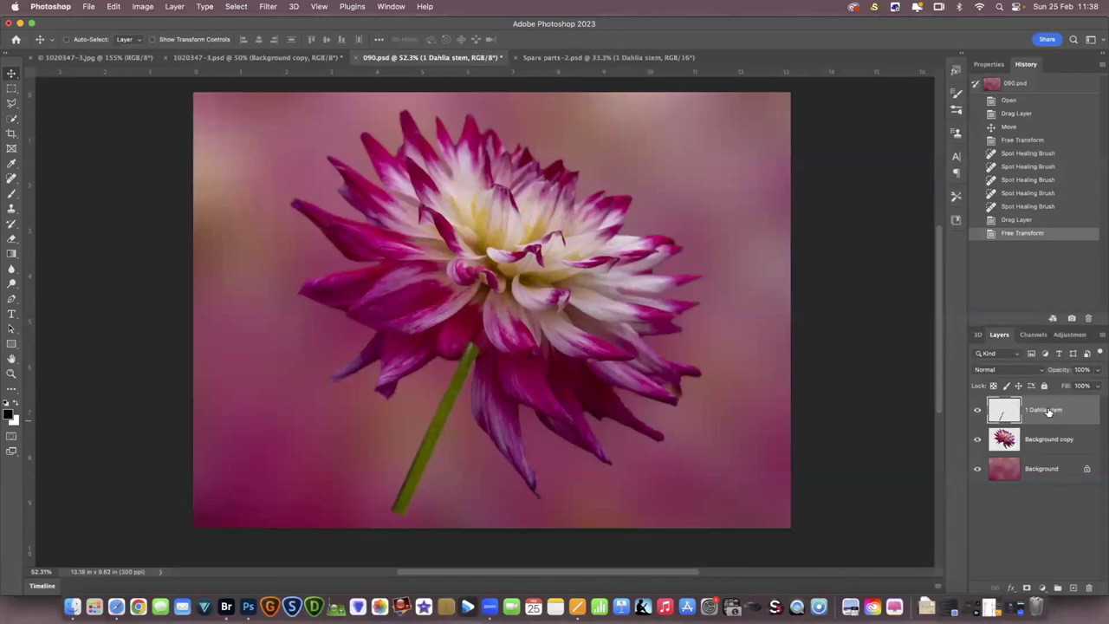
left_click_drag(1049, 412, 1047, 456)
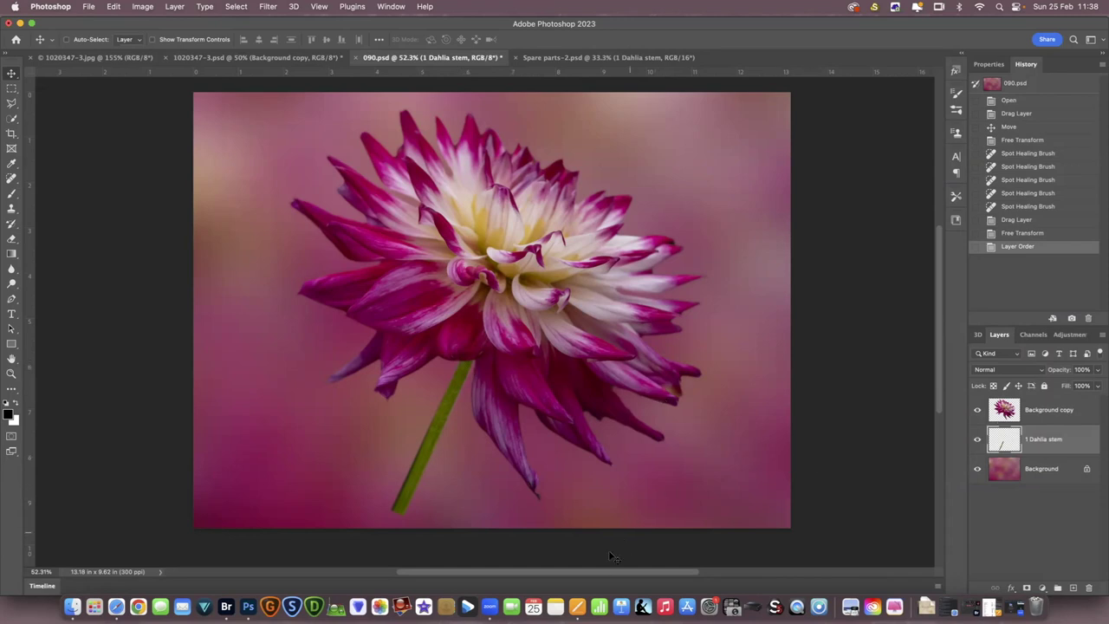
Step: Add a white layer mask to the cut-out flower layer and confirm near-black 040404 as the foreground colour
left_click(1040, 414)
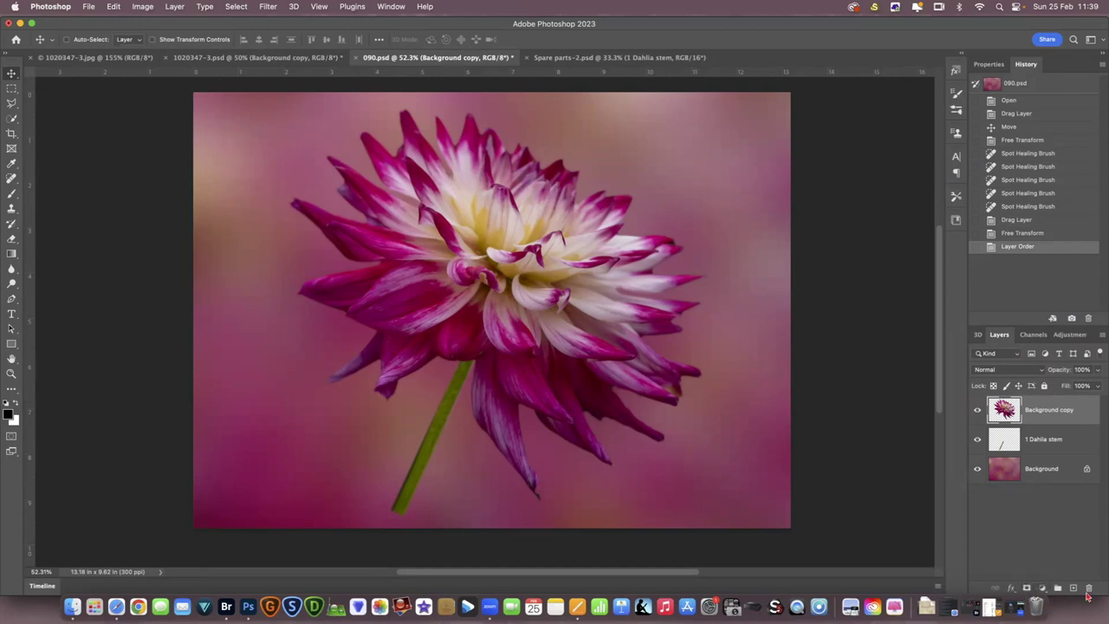
left_click(1027, 589)
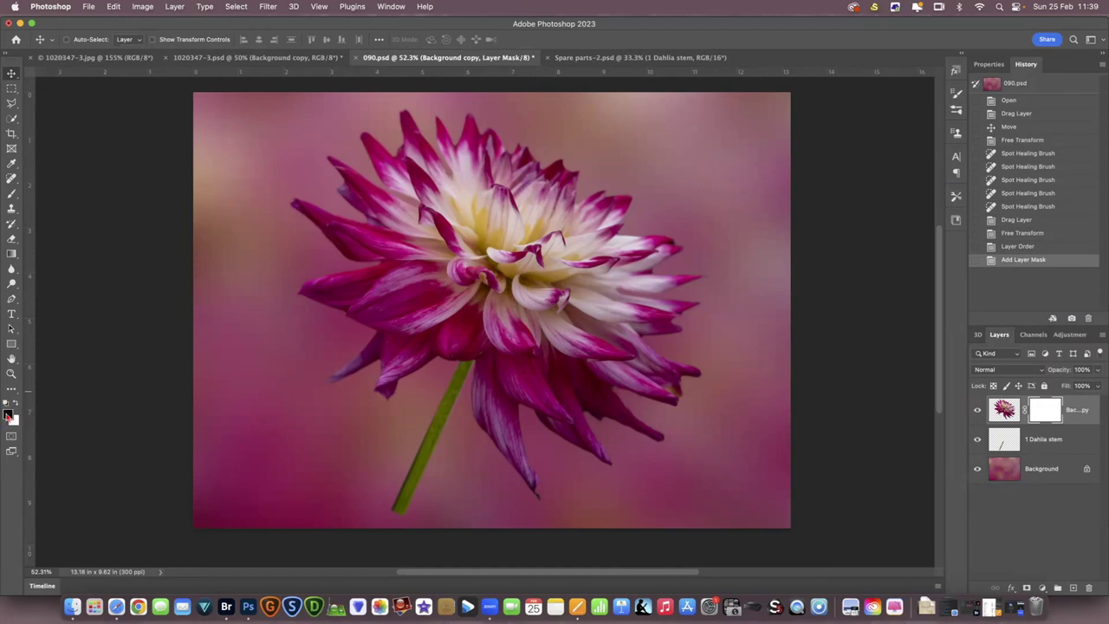
left_click(9, 414)
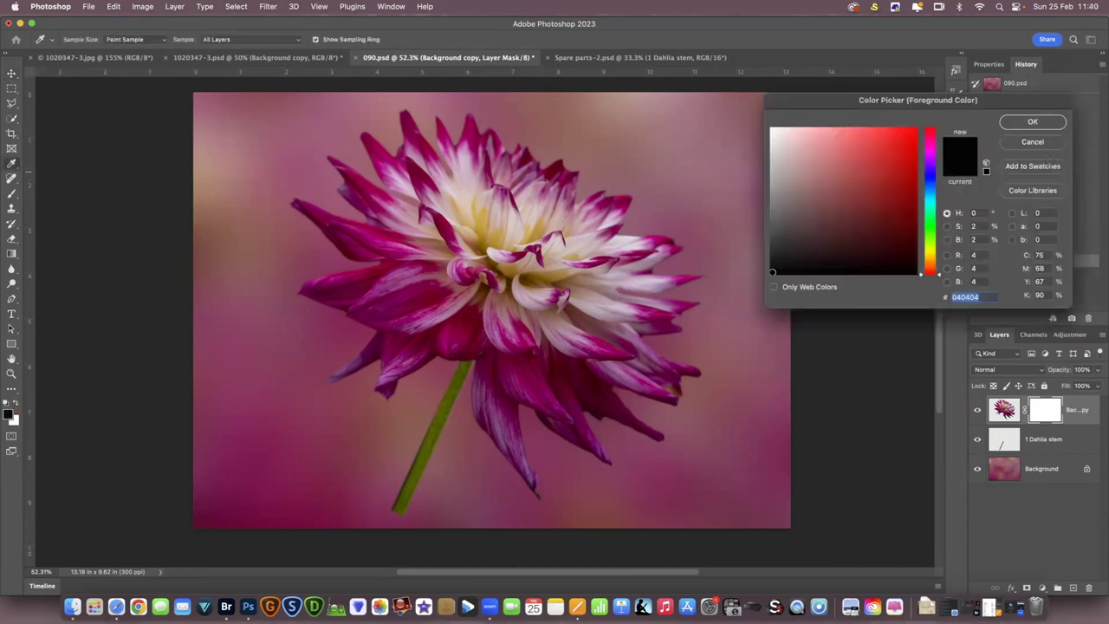
left_click(1040, 124)
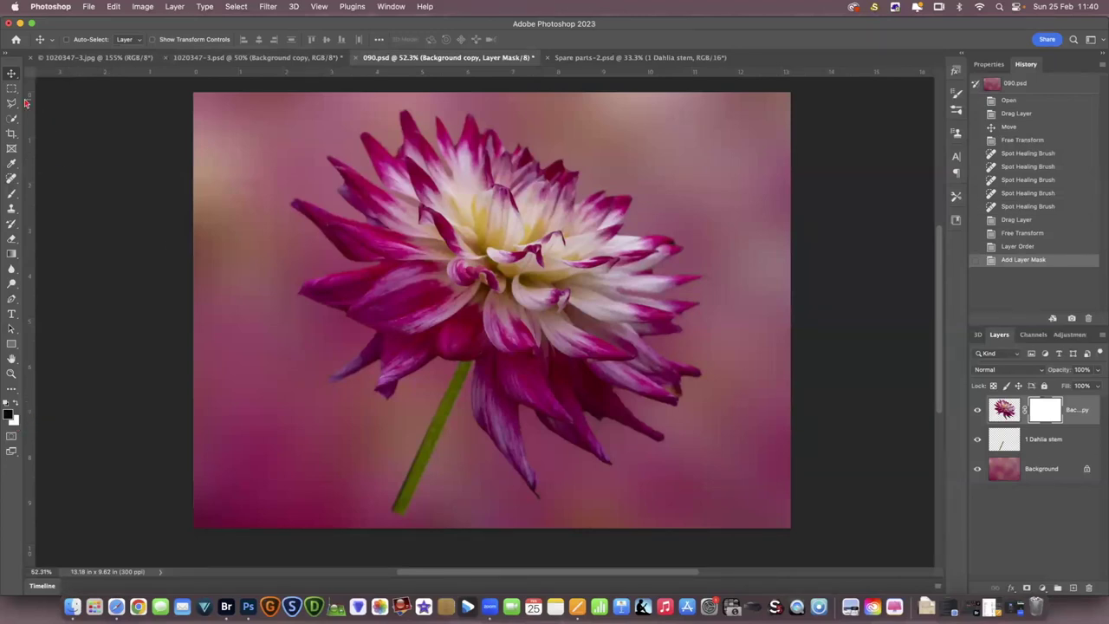
Step: Paint the mask around the outer petals with a 500 px Soft Round brush at 25% opacity to fade the petal tips into the background
left_click(13, 195)
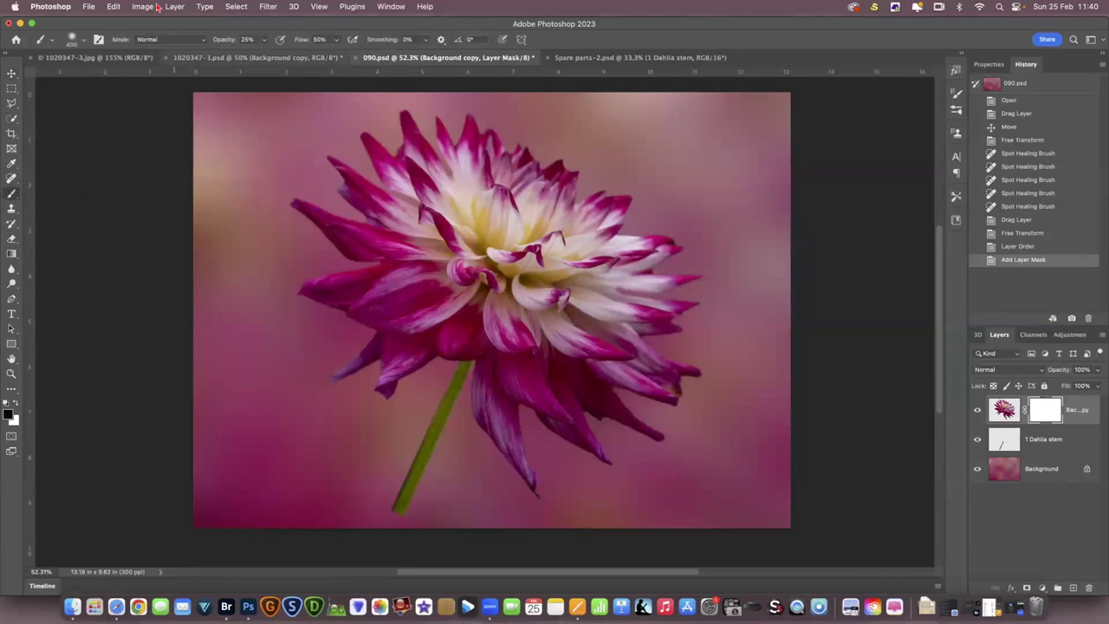
left_click(84, 42)
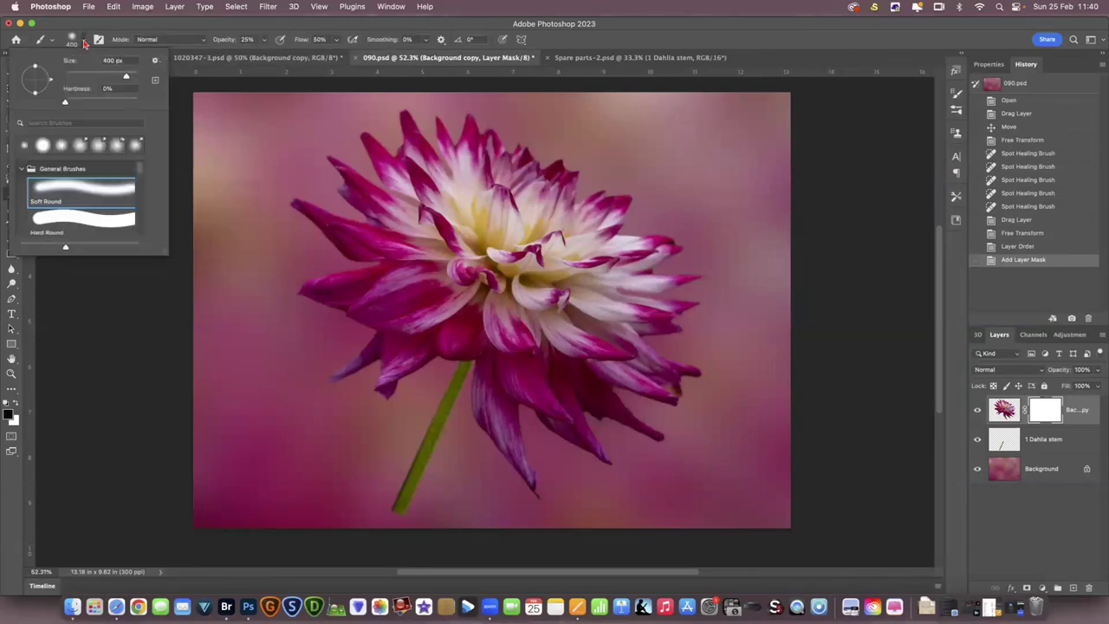
left_click(85, 43)
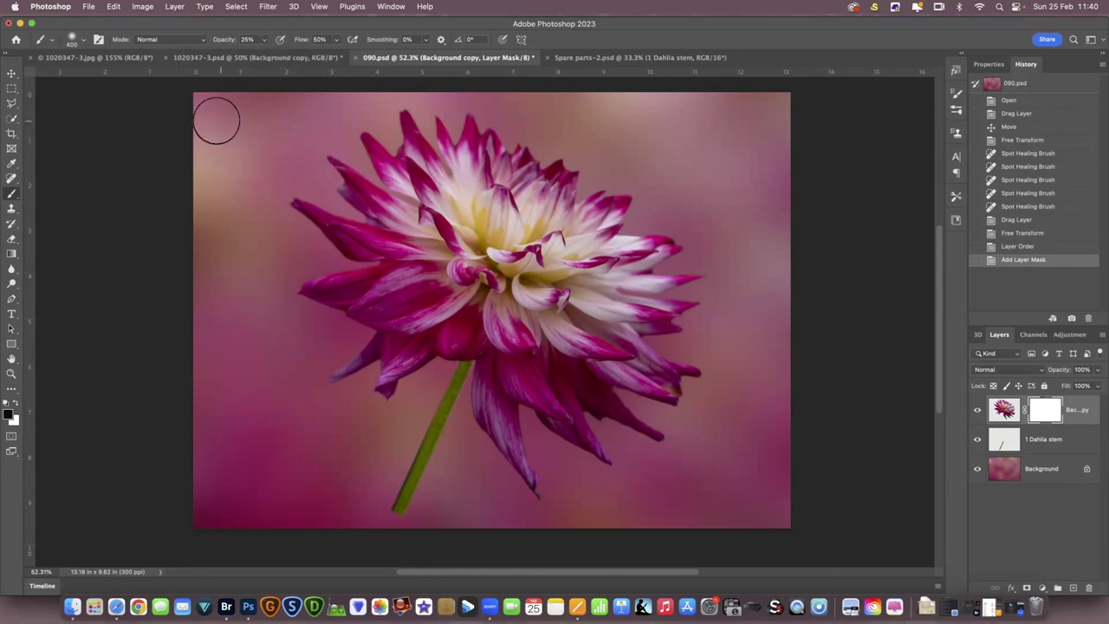
key("bracketright")
key("bracketright")
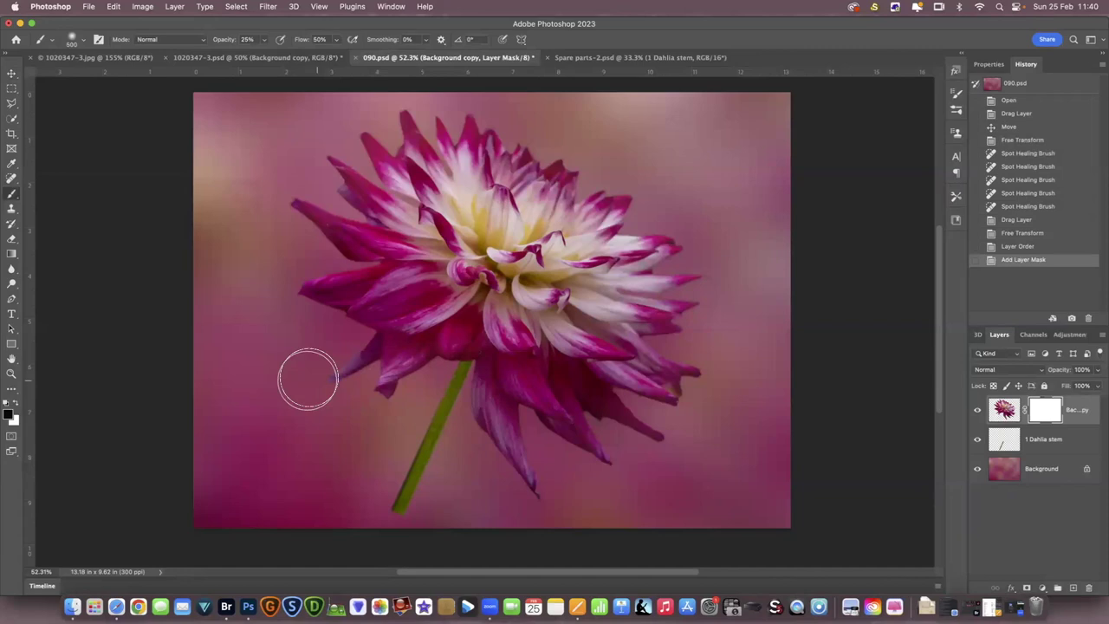
mouse_move(335, 271)
left_mouse_down()
mouse_move(290, 205)
mouse_move(302, 248)
left_mouse_up()
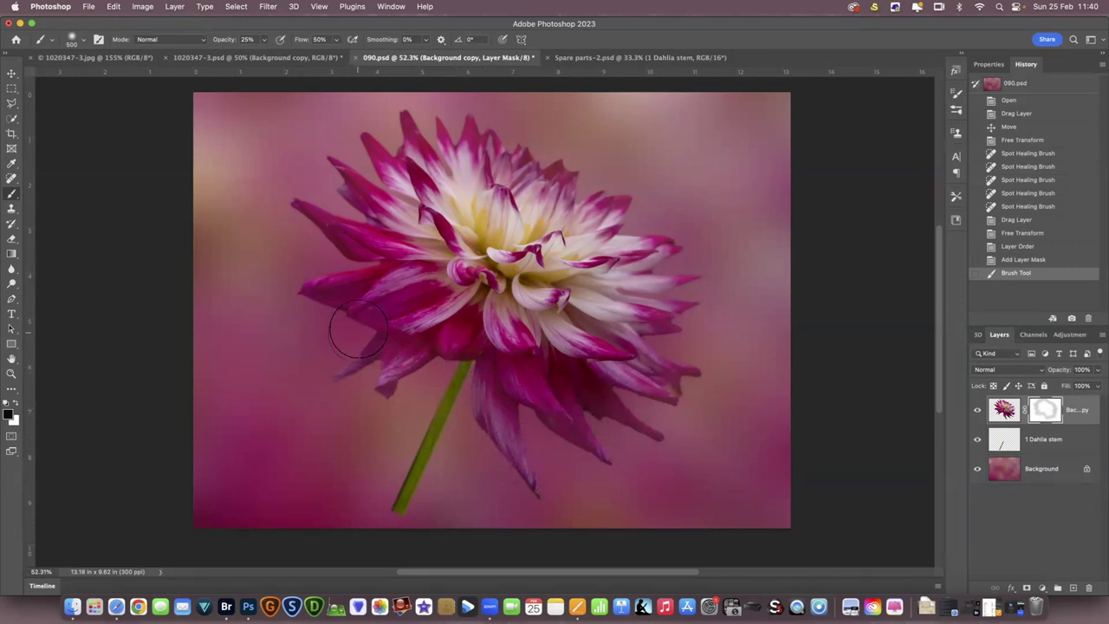
mouse_move(354, 312)
left_mouse_down()
mouse_move(322, 286)
mouse_move(329, 275)
left_mouse_up()
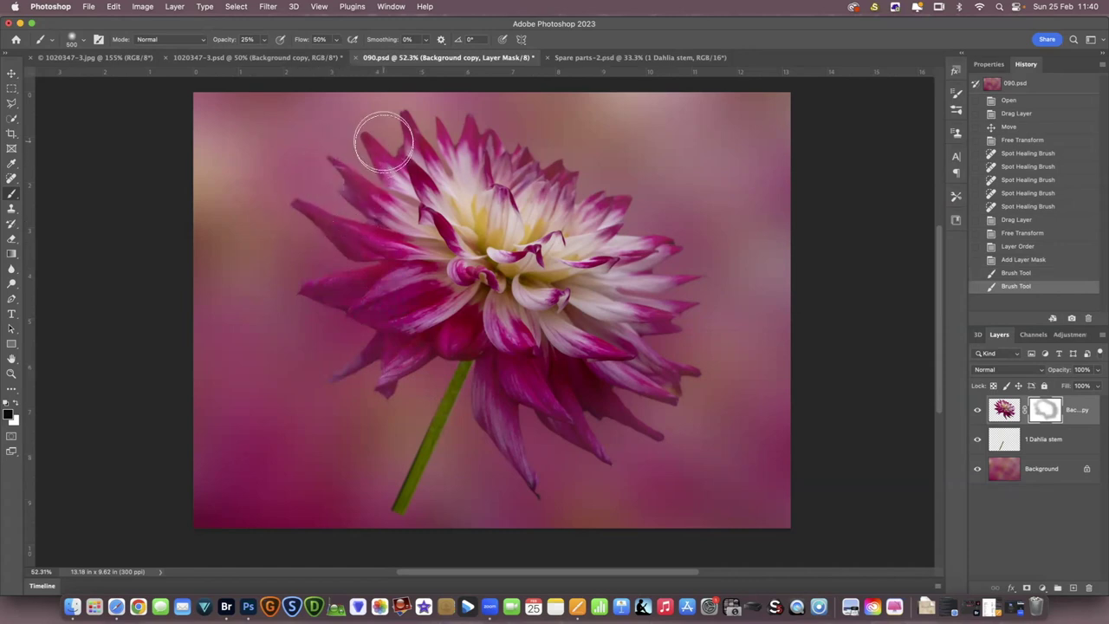
mouse_move(433, 132)
left_mouse_down()
mouse_move(506, 119)
mouse_move(509, 128)
left_mouse_up()
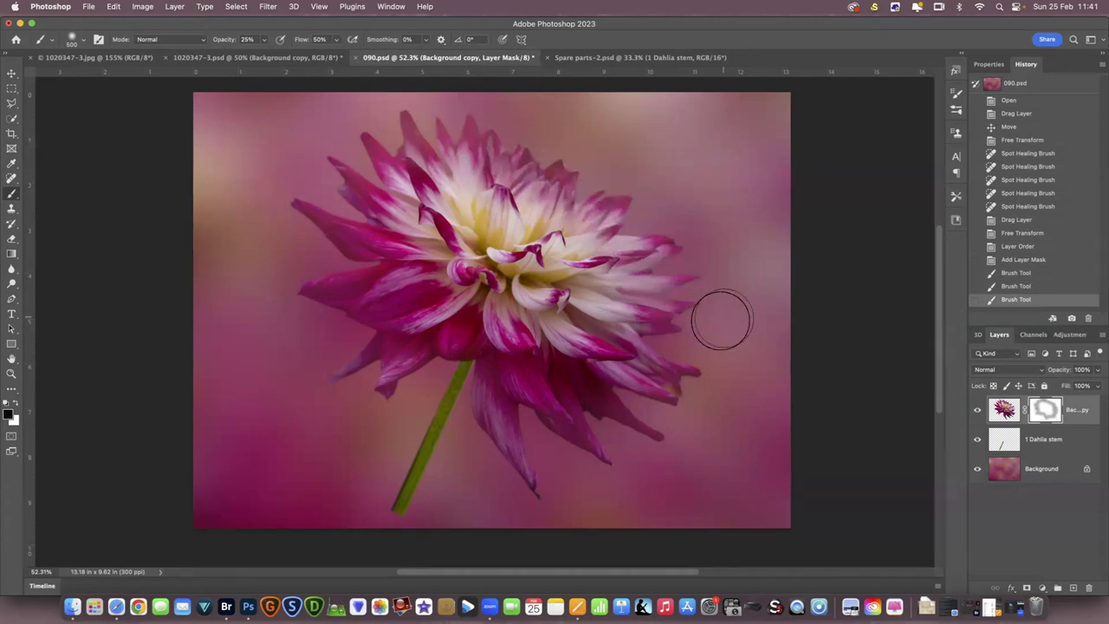
mouse_move(695, 367)
left_mouse_down()
mouse_move(681, 390)
mouse_move(654, 404)
left_mouse_up()
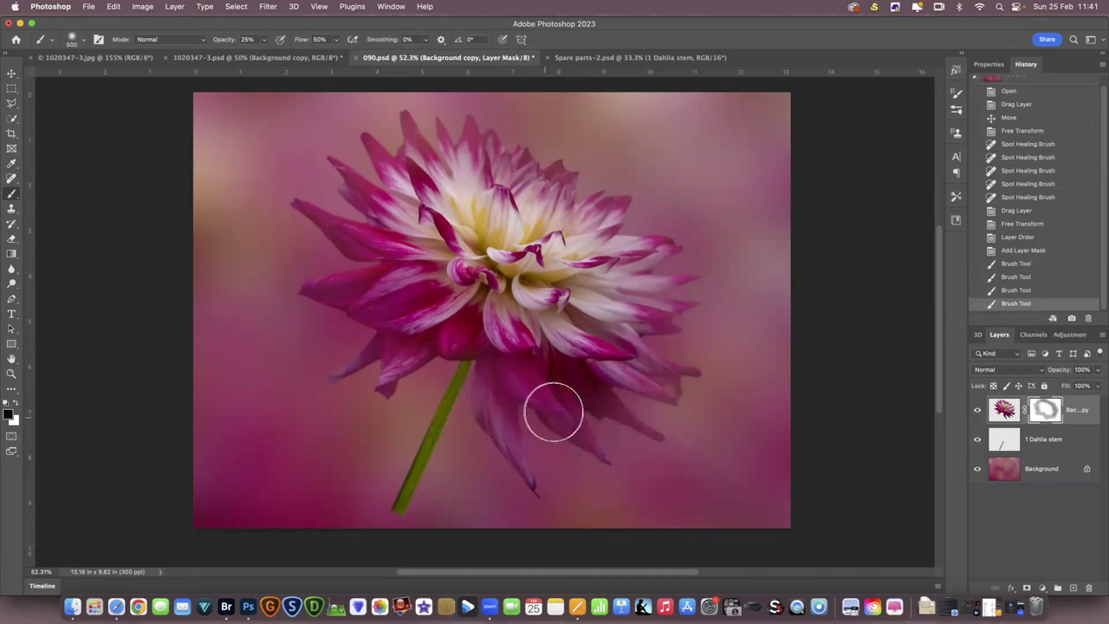
left_click_drag(456, 362, 339, 376)
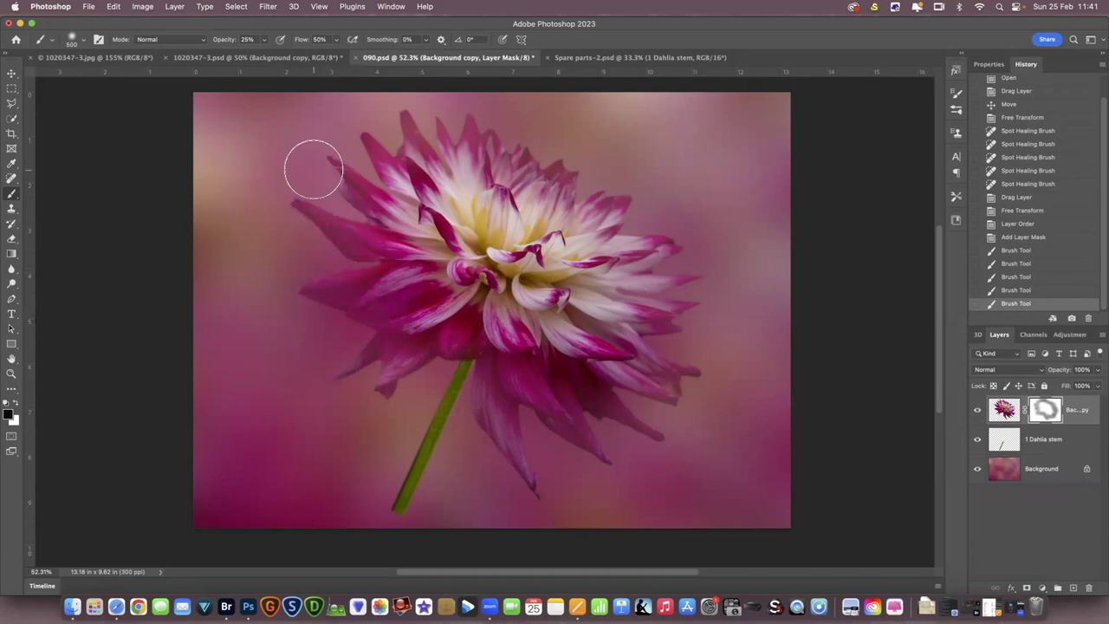
mouse_move(356, 170)
left_mouse_down()
mouse_move(380, 117)
mouse_move(451, 116)
left_mouse_up()
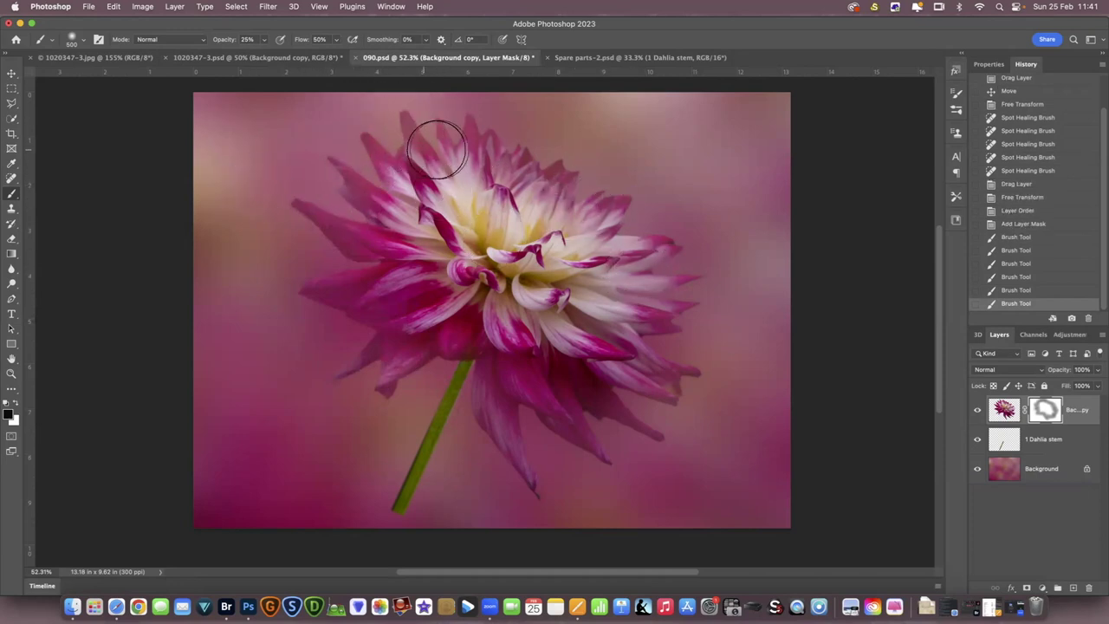
Step: Fade the outer petals further on the flower's layer mask with a 900 px brush at 25% opacity
key("]")
key("]")
key("]")
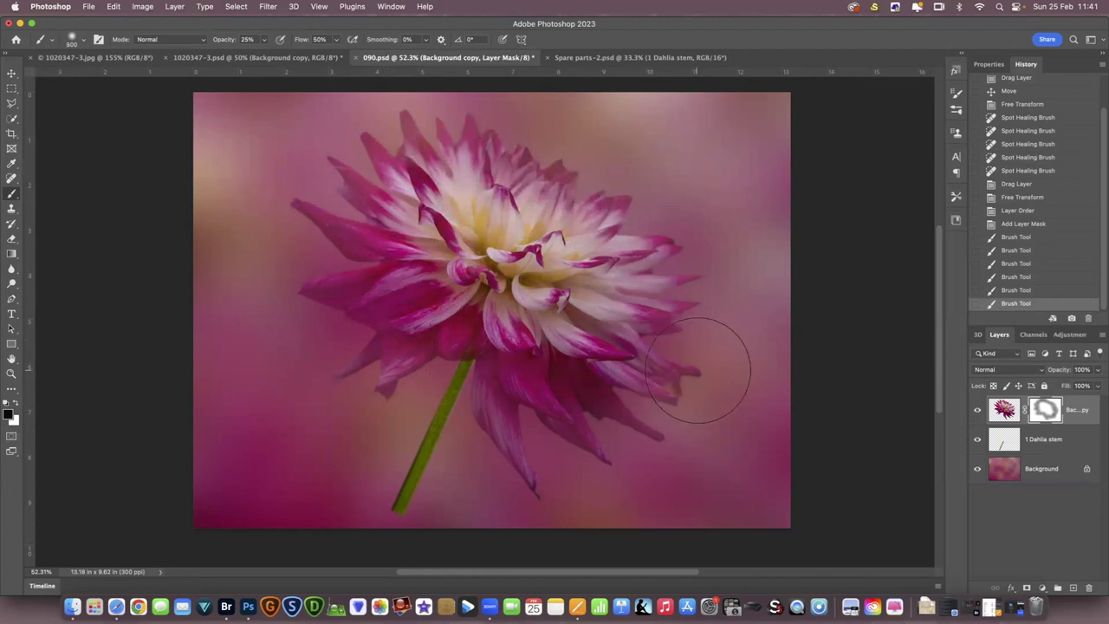
left_click_drag(379, 342, 390, 346)
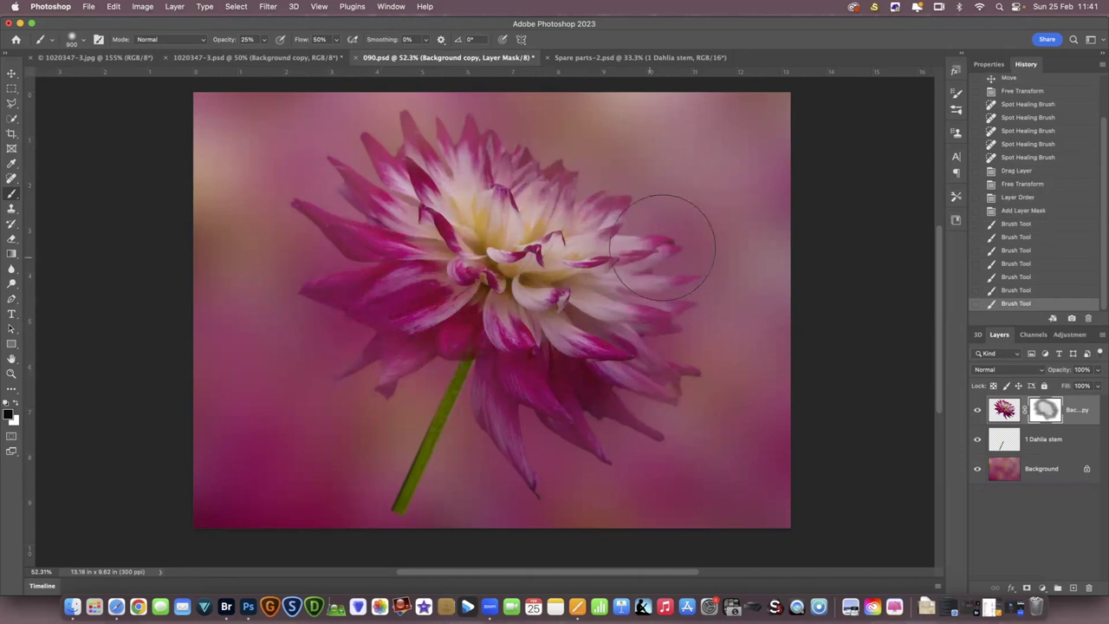
key("bracketleft")
key("bracketleft")
key("bracketleft")
key("bracketleft")
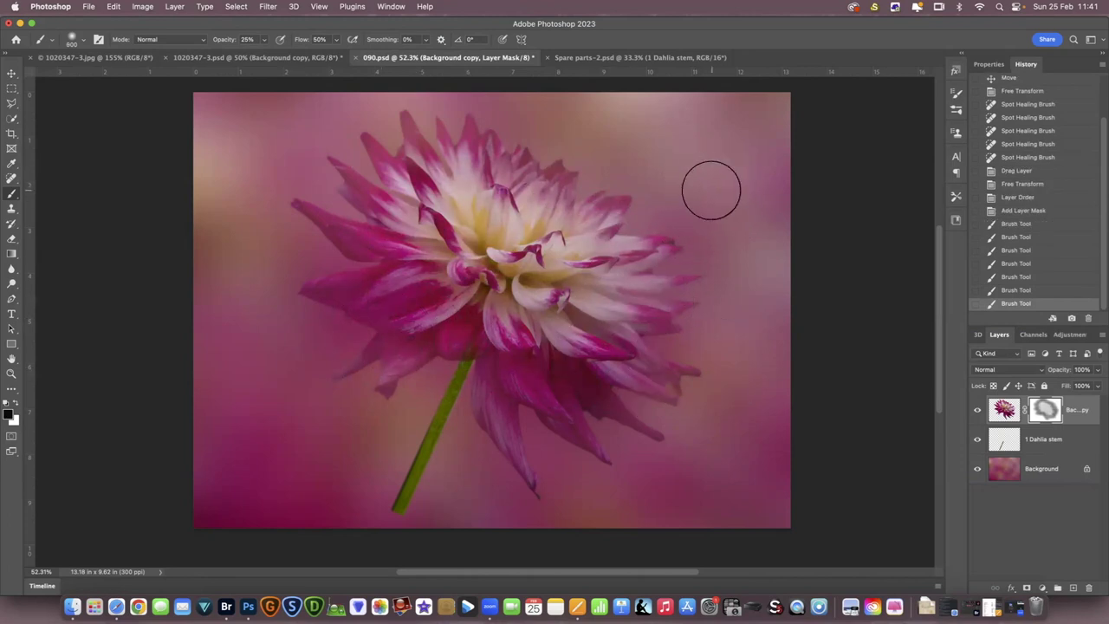
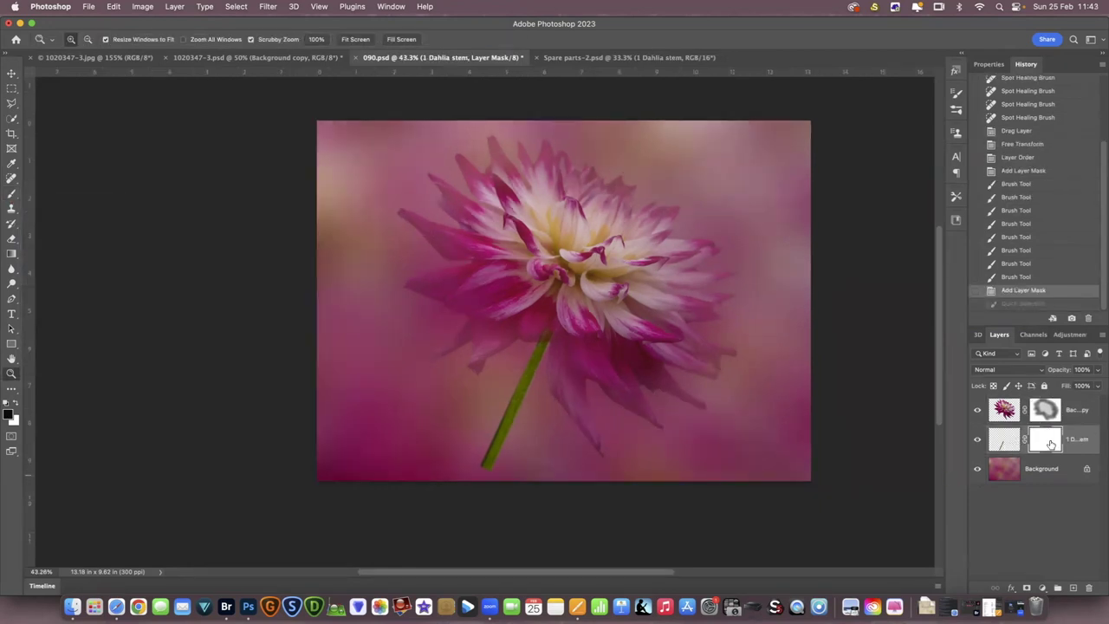
Step: Paint black on the stem's layer mask along the stem's dark left edge with a 90 px brush at 75% opacity
left_click(12, 196)
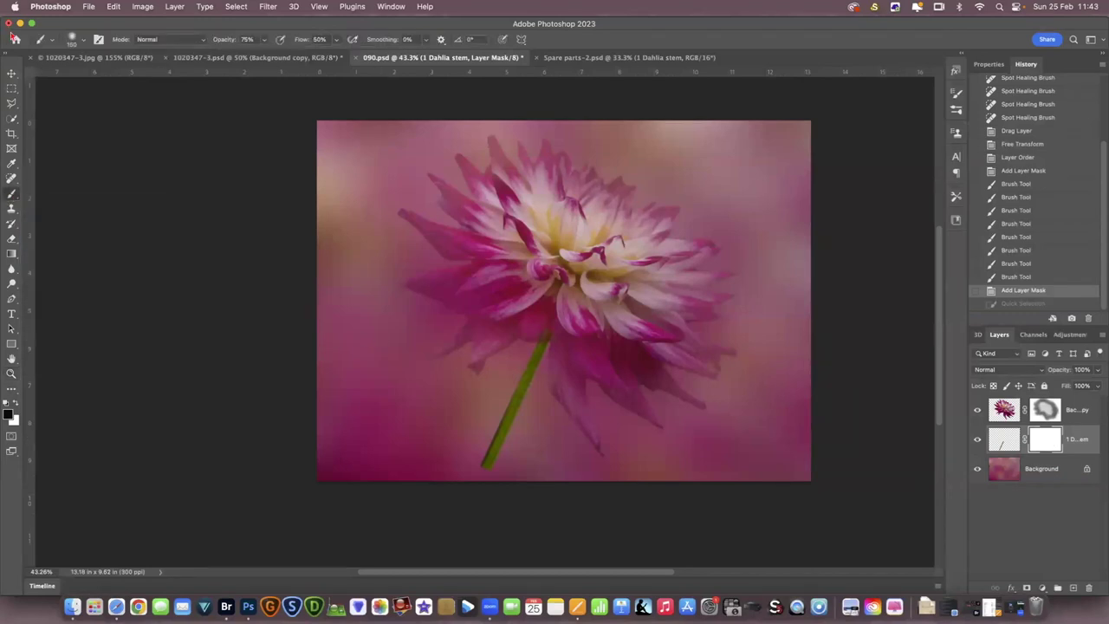
key("bracketright")
key("bracketright")
left_click(11, 375)
left_click_drag(511, 373, 524, 352)
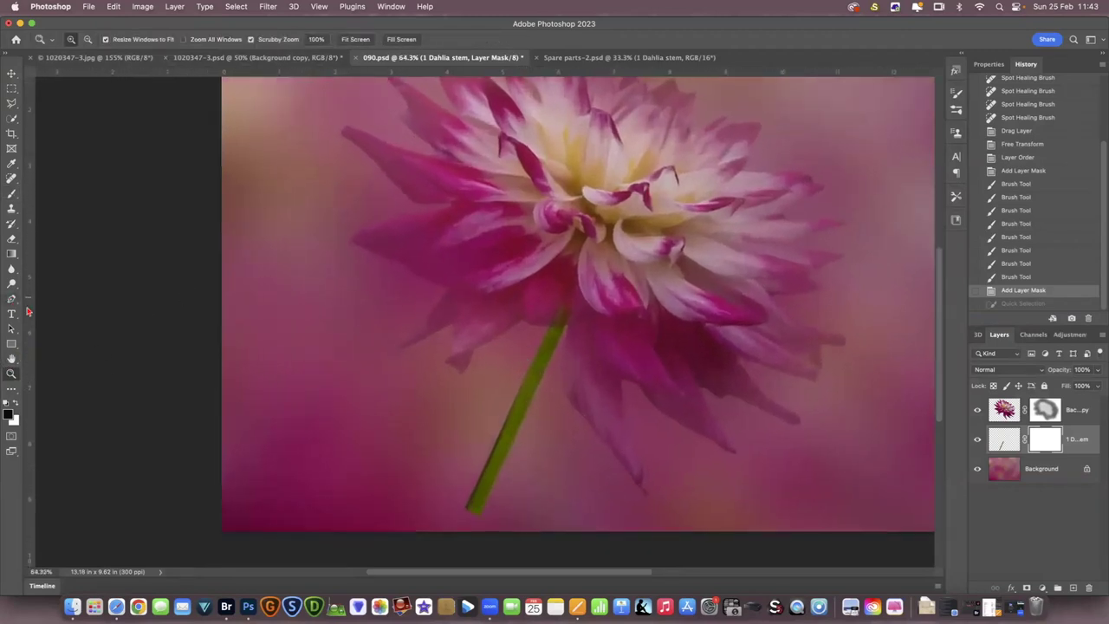
left_click(13, 198)
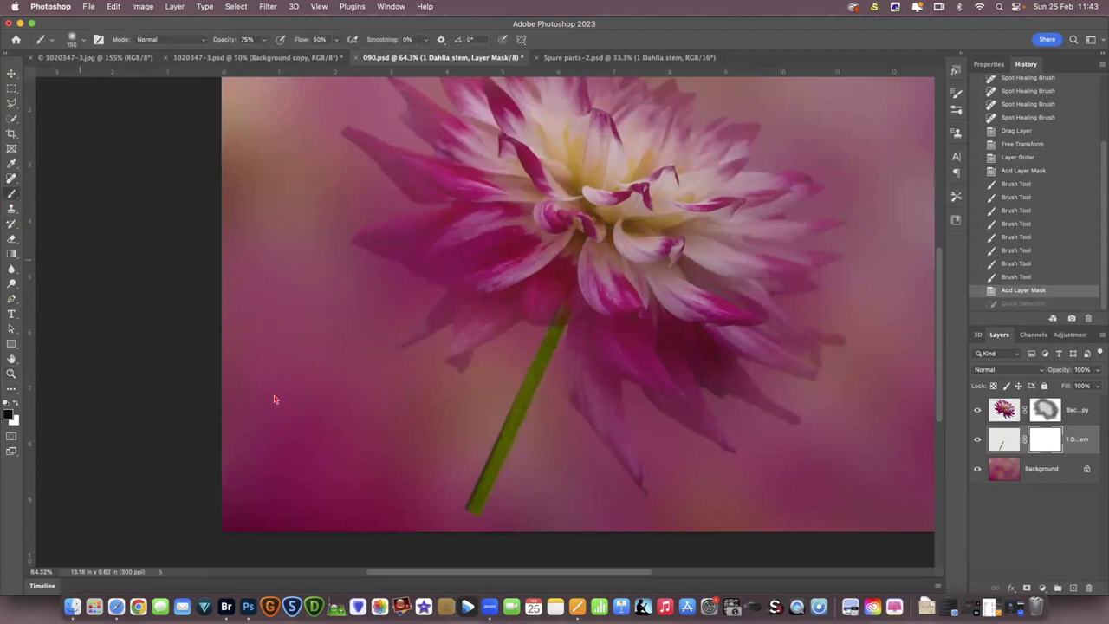
key("bracketleft")
key("bracketleft")
key("bracketleft")
key("bracketleft")
key("bracketleft")
key("bracketleft")
key("bracketleft")
left_click_drag(476, 466, 491, 439)
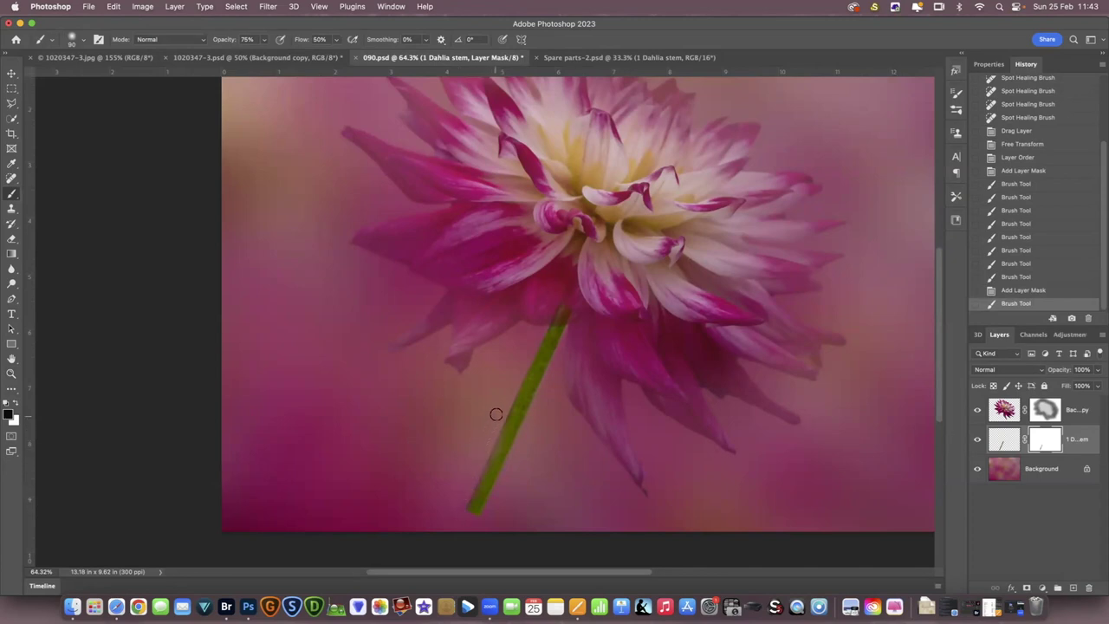
left_click_drag(495, 403, 362, 404)
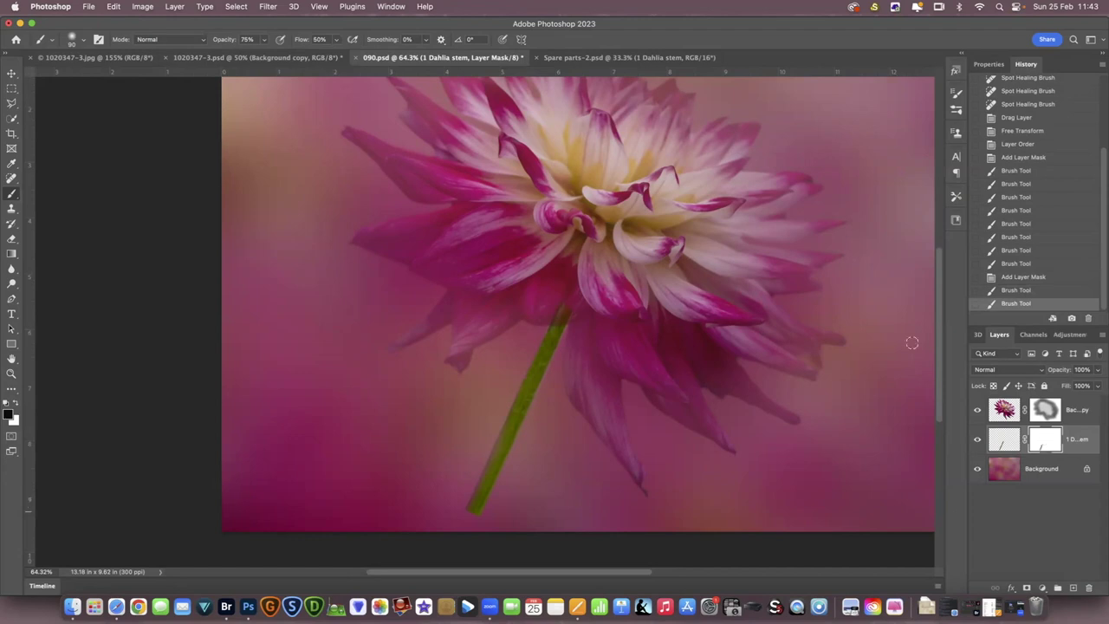
Step: Lower the brush opacity to 25% and fade out the stem's lower end on its mask, enlarging the brush to 175 px
left_click(265, 42)
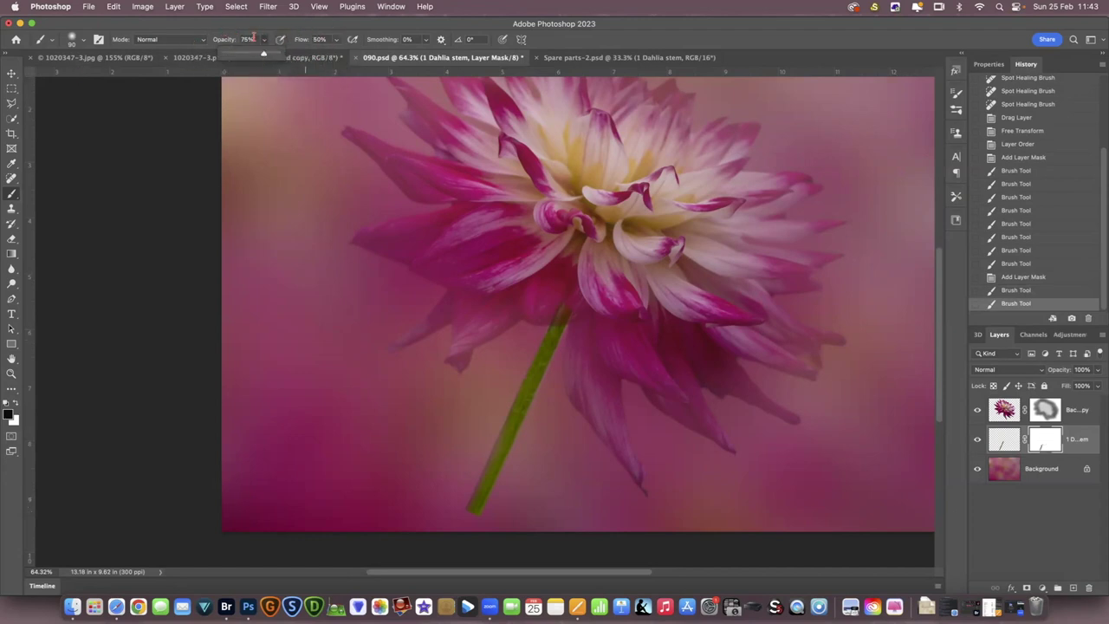
left_click(251, 39)
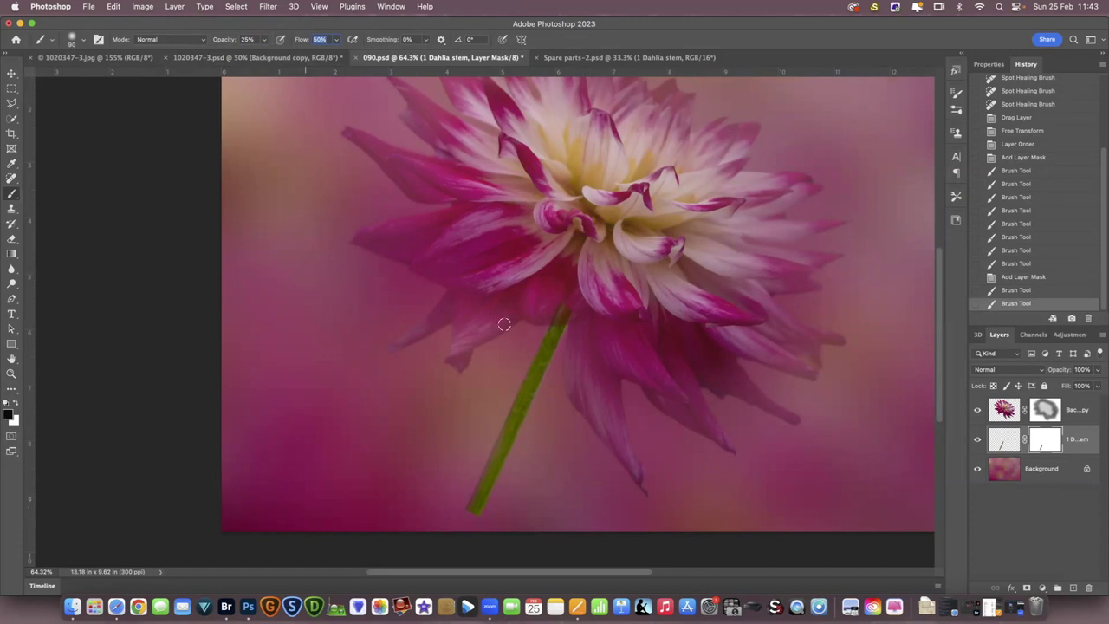
left_click(502, 380)
key("bracketright")
key("bracketright")
key("bracketright")
key("bracketright")
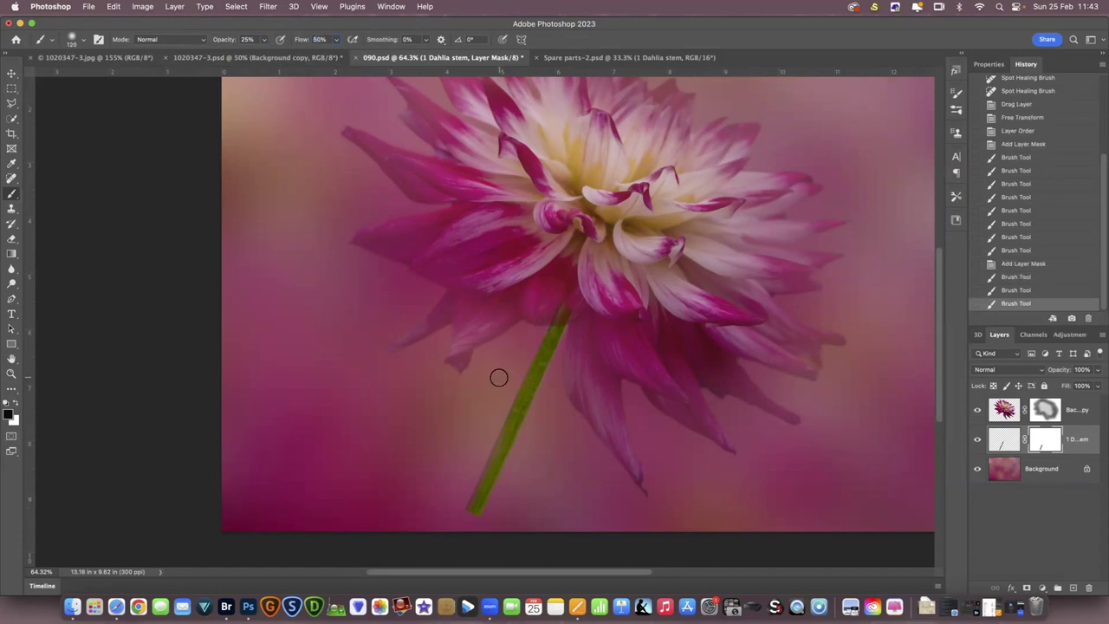
mouse_move(459, 512)
left_mouse_down()
mouse_move(488, 472)
mouse_move(464, 511)
mouse_move(493, 473)
mouse_move(467, 514)
mouse_move(478, 491)
mouse_move(468, 513)
mouse_move(491, 507)
mouse_move(493, 490)
mouse_move(475, 509)
mouse_move(484, 488)
mouse_move(472, 517)
mouse_move(479, 490)
mouse_move(465, 510)
mouse_move(488, 470)
mouse_move(469, 502)
left_mouse_up()
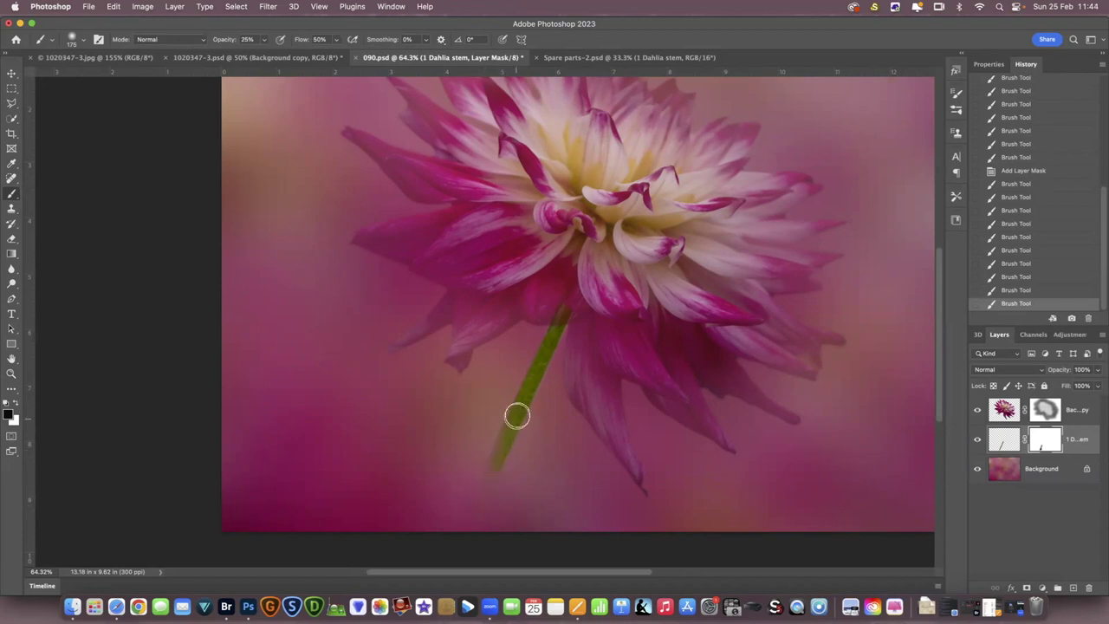
Step: Soften the rest of the stem on its mask and hide its tip where it meets the flower
mouse_move(555, 329)
left_mouse_down()
mouse_move(562, 306)
mouse_move(532, 359)
left_mouse_up()
left_click_drag(507, 410, 485, 468)
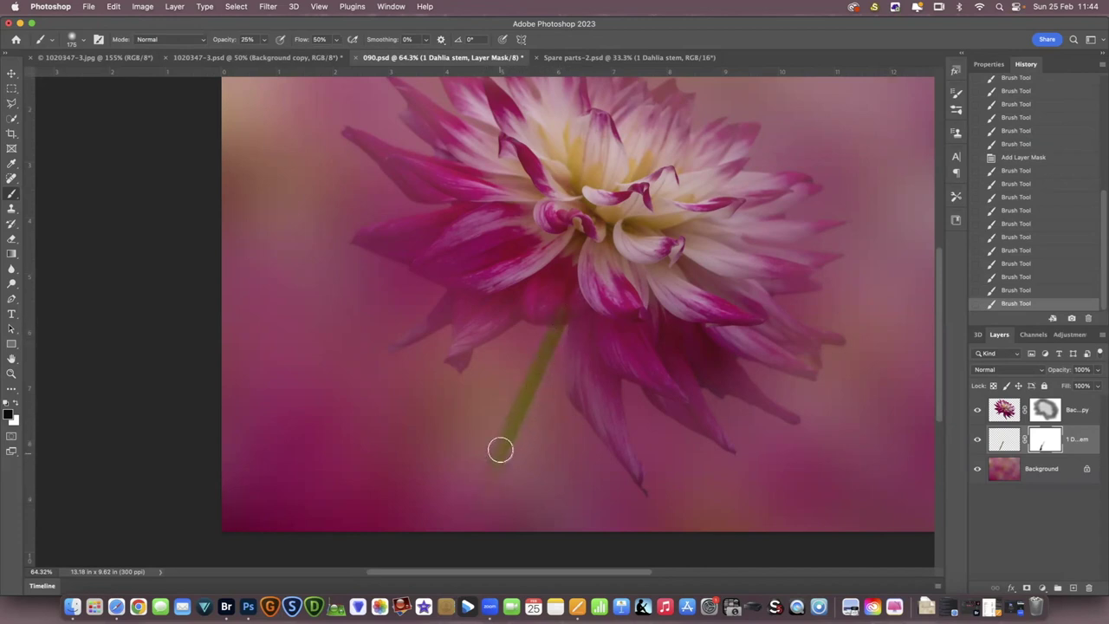
left_click(499, 482)
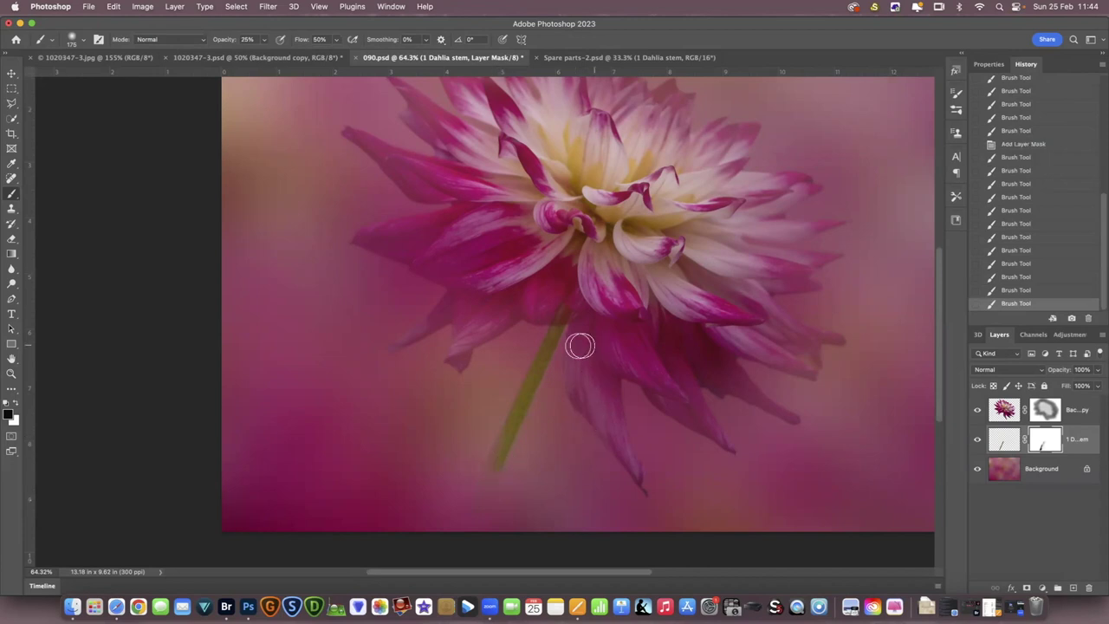
left_click(553, 308)
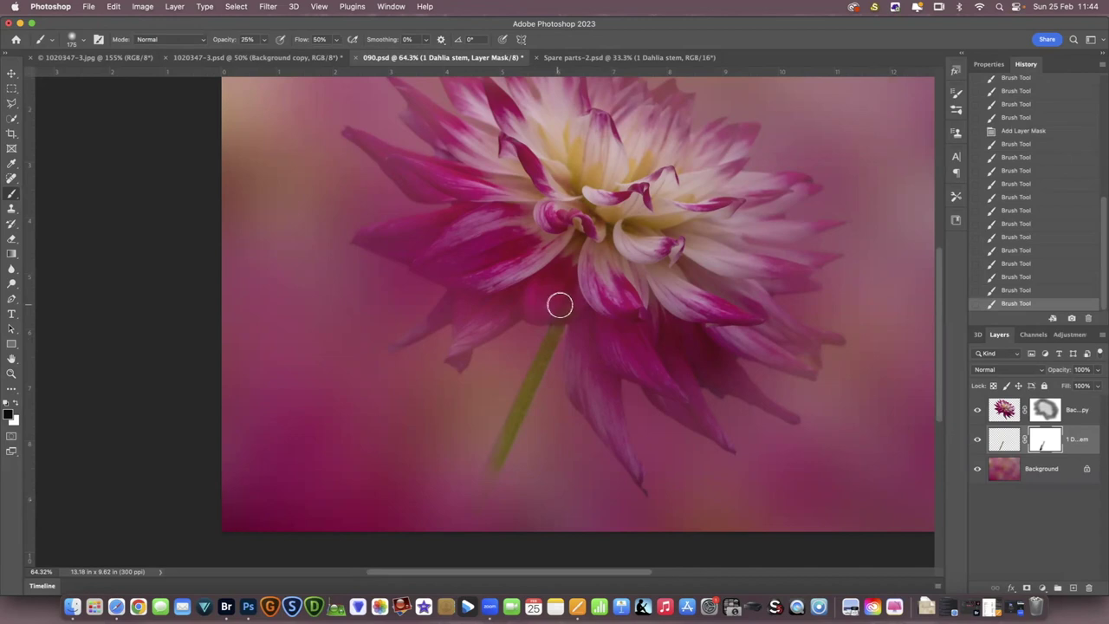
left_click(556, 306)
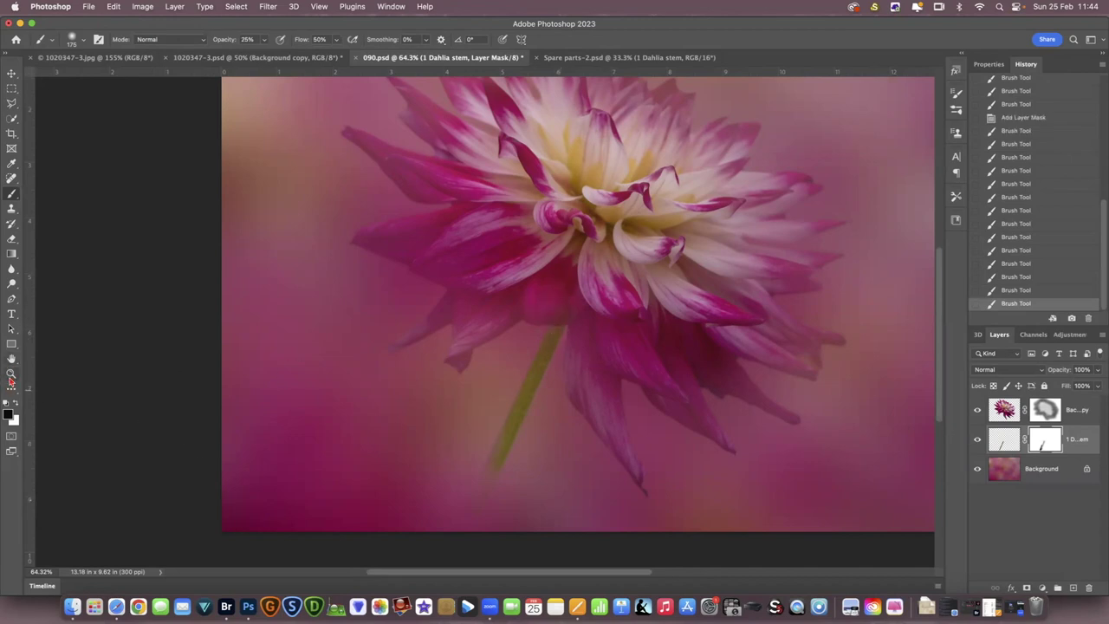
Step: Check the whole composition and fade the stem's lower tip further into the background with the 175 px brush at 25% opacity
left_click(11, 373)
left_click_drag(480, 307, 436, 312)
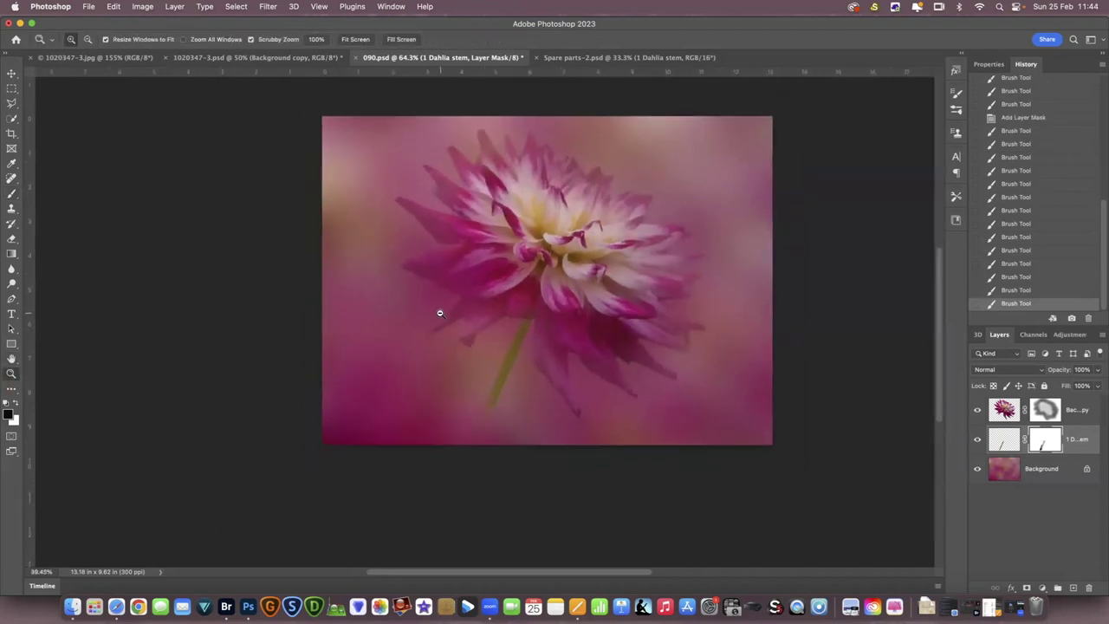
left_click_drag(464, 346, 484, 336)
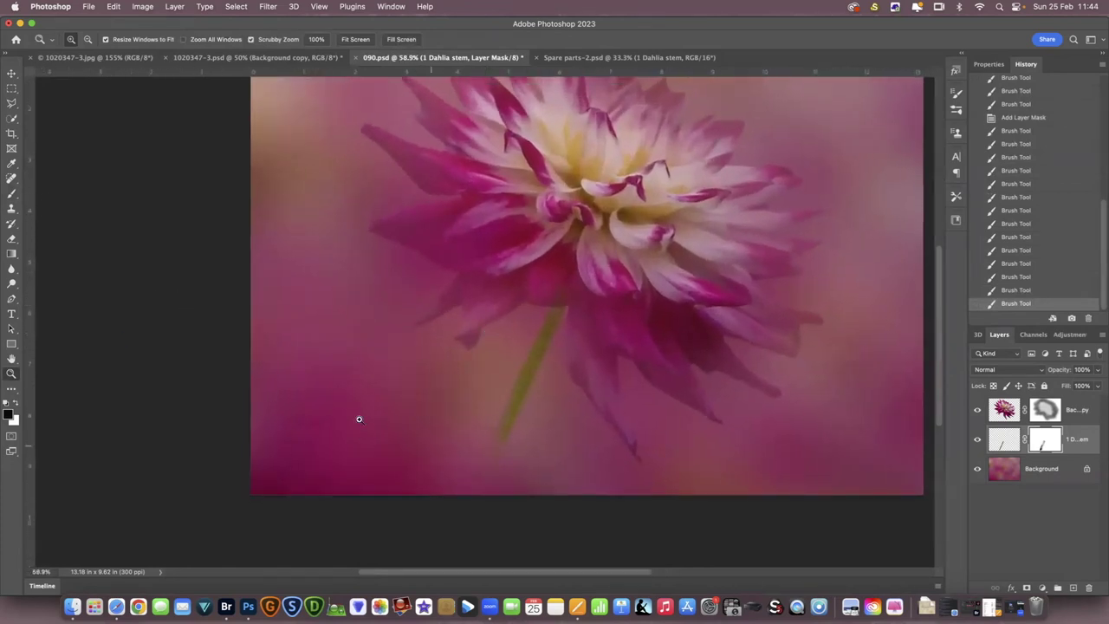
left_click(13, 196)
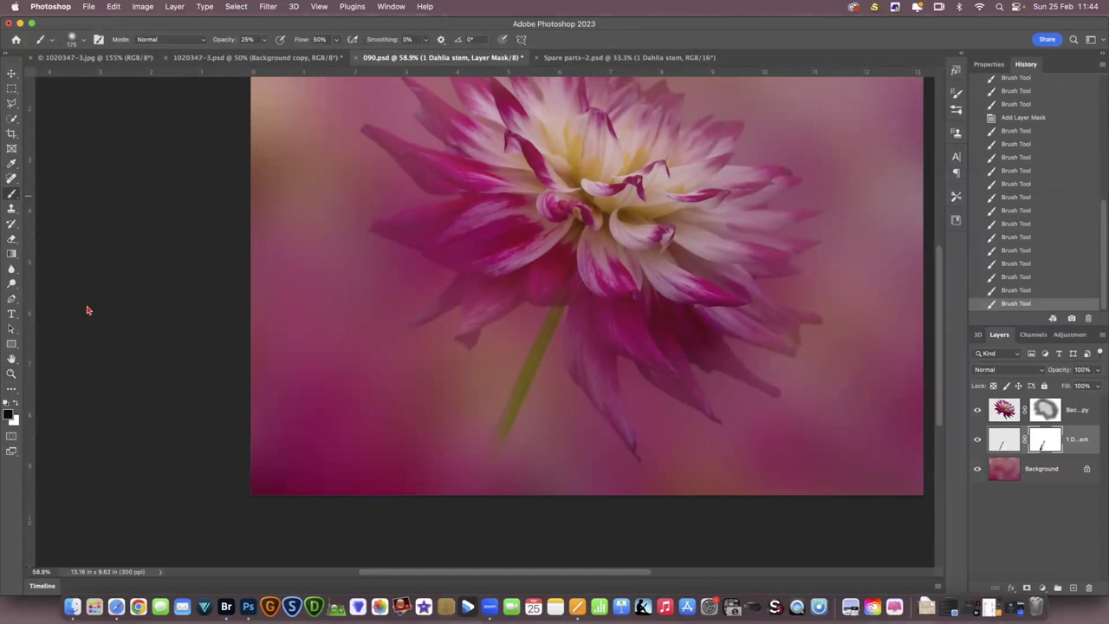
key("d")
mouse_move(466, 478)
left_mouse_down()
mouse_move(489, 450)
mouse_move(497, 470)
mouse_move(499, 454)
mouse_move(497, 474)
mouse_move(458, 460)
left_mouse_up()
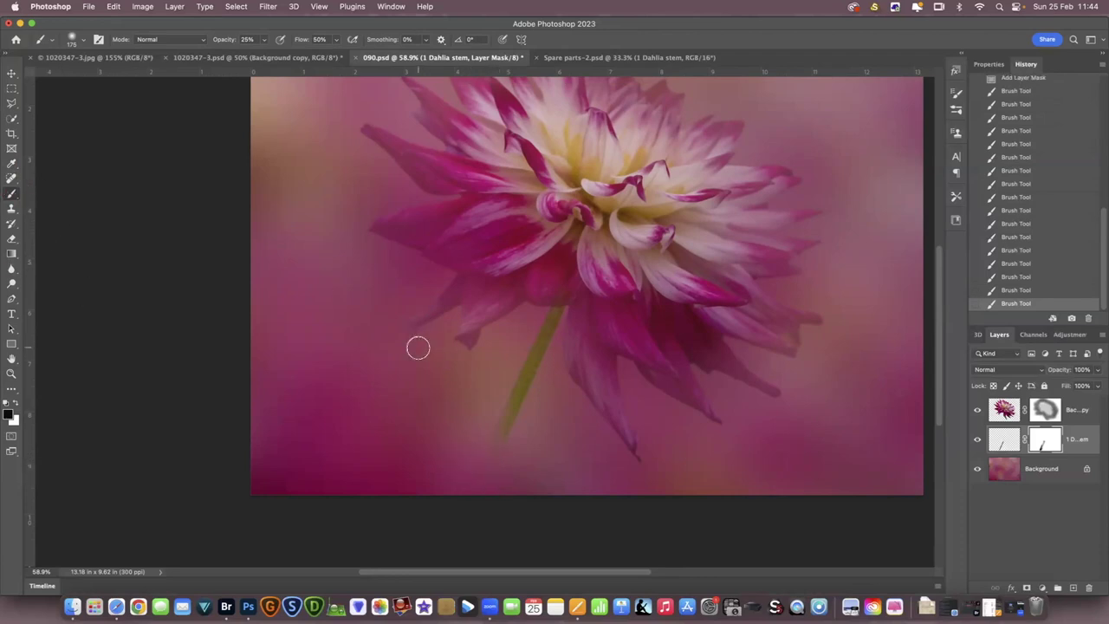
Step: Paint white over the flower's centre with a 600 px brush at 25% opacity, and undo the newly added layer
left_click(11, 373)
left_click_drag(463, 259, 435, 262)
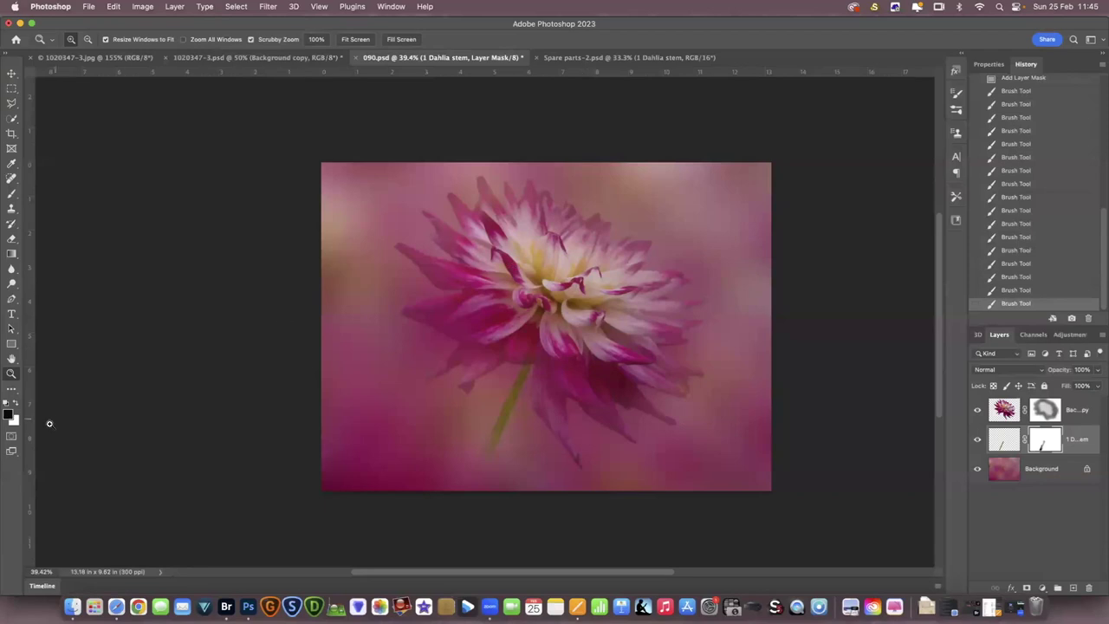
left_click(16, 404)
left_click(13, 195)
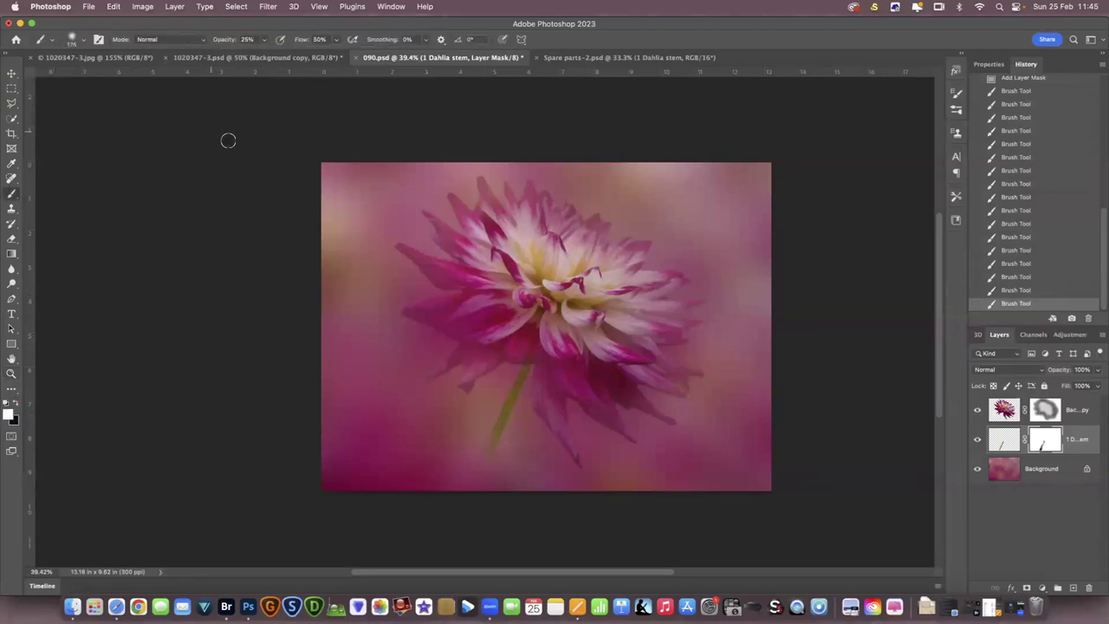
key("bracketright")
key("bracketright")
key("bracketright")
key("bracketright")
key("bracketright")
key("bracketright")
key("bracketright")
key("bracketright")
mouse_move(524, 269)
left_mouse_down()
mouse_move(527, 248)
mouse_move(557, 254)
left_mouse_up()
mouse_move(554, 297)
left_mouse_down()
mouse_move(520, 274)
mouse_move(529, 293)
mouse_move(598, 310)
mouse_move(546, 249)
mouse_move(513, 265)
mouse_move(578, 297)
mouse_move(551, 257)
mouse_move(520, 269)
mouse_move(606, 333)
mouse_move(558, 315)
left_mouse_up()
key("super+z")
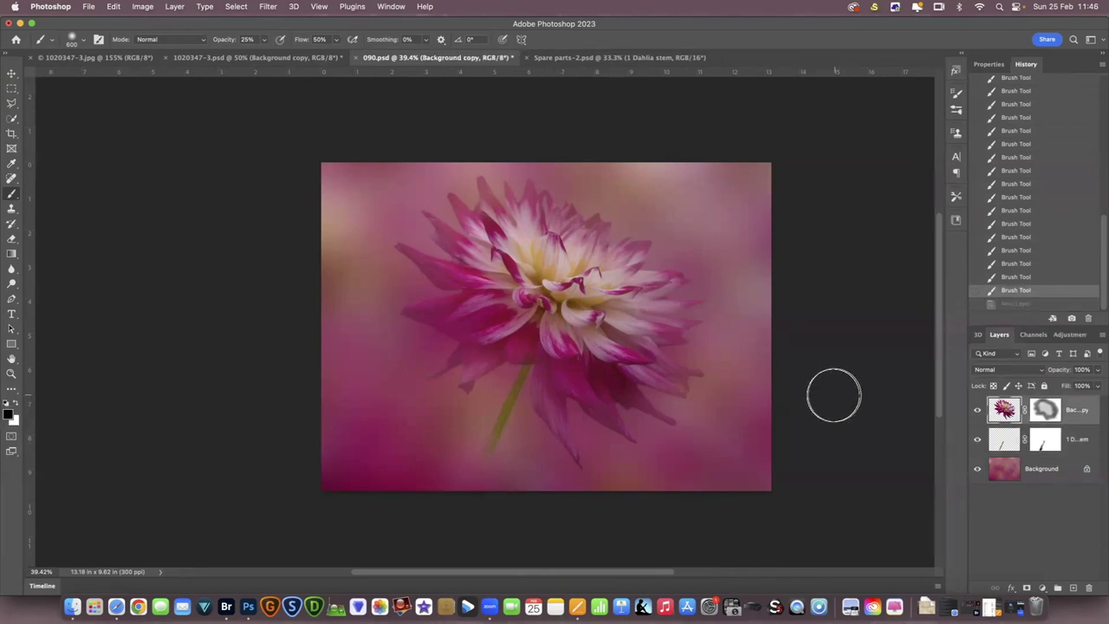
Step: Apply the Oil Paint filter to the flower layer with Stylization 10, Cleanliness 10, Scale 0.1 and Bristle Detail 0, comparing the Lighting option
left_click(12, 373)
left_click_drag(574, 425, 598, 416)
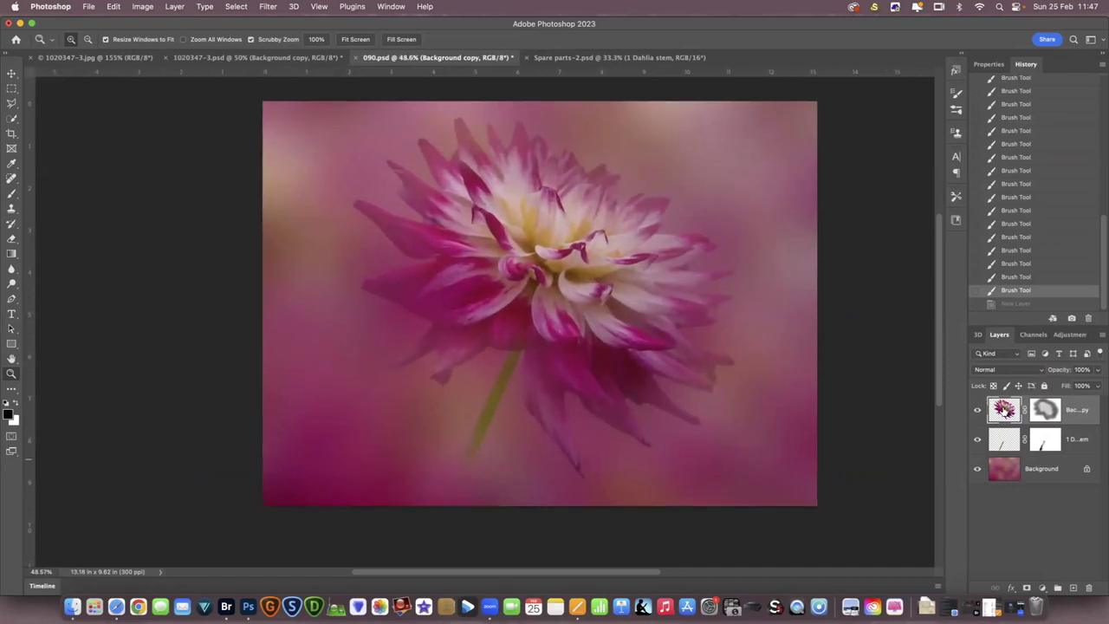
left_click(267, 7)
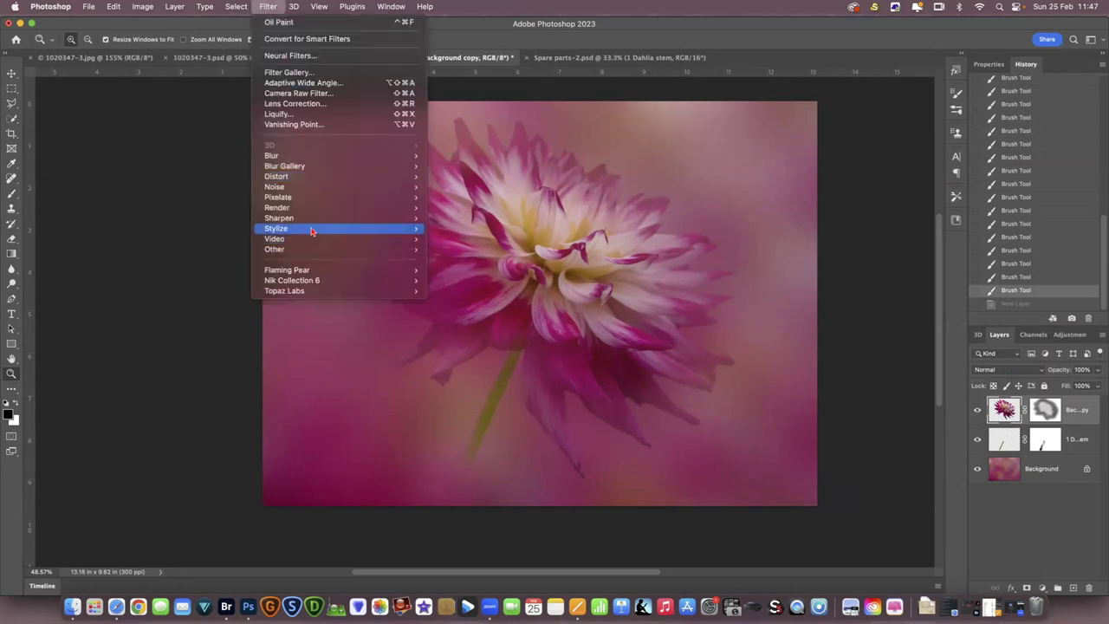
mouse_move(311, 232)
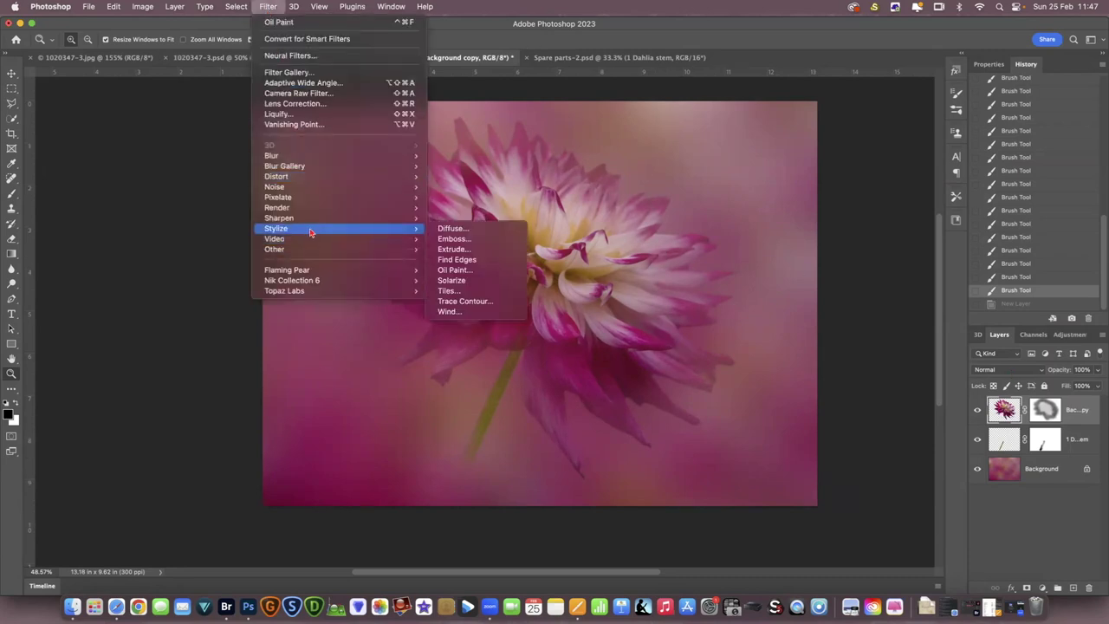
left_click(481, 272)
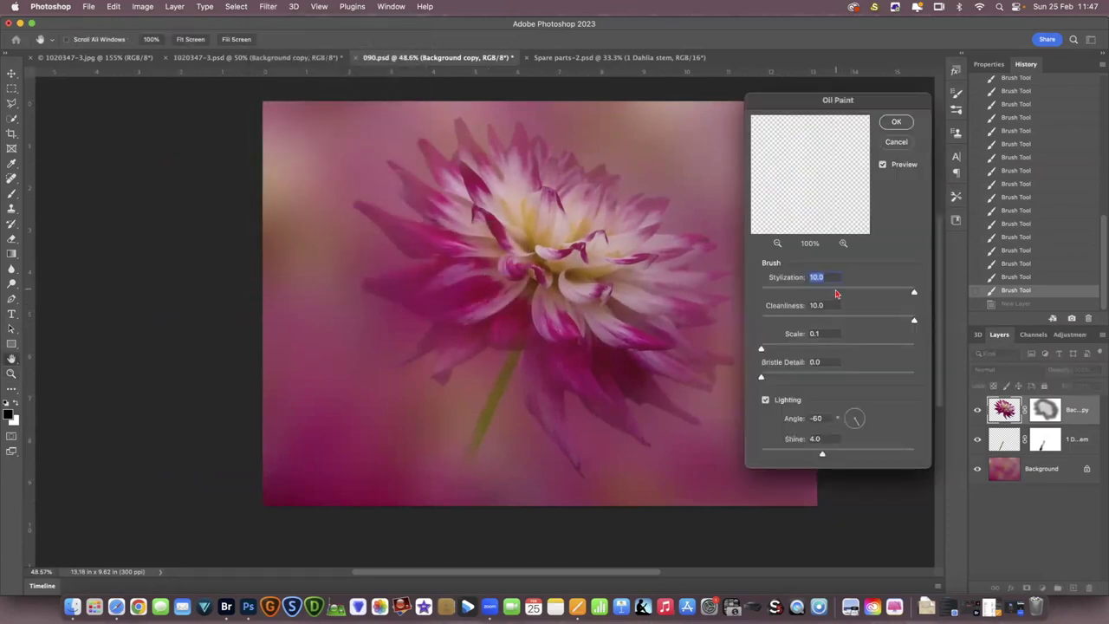
left_click(766, 401)
left_click(766, 402)
left_click(897, 124)
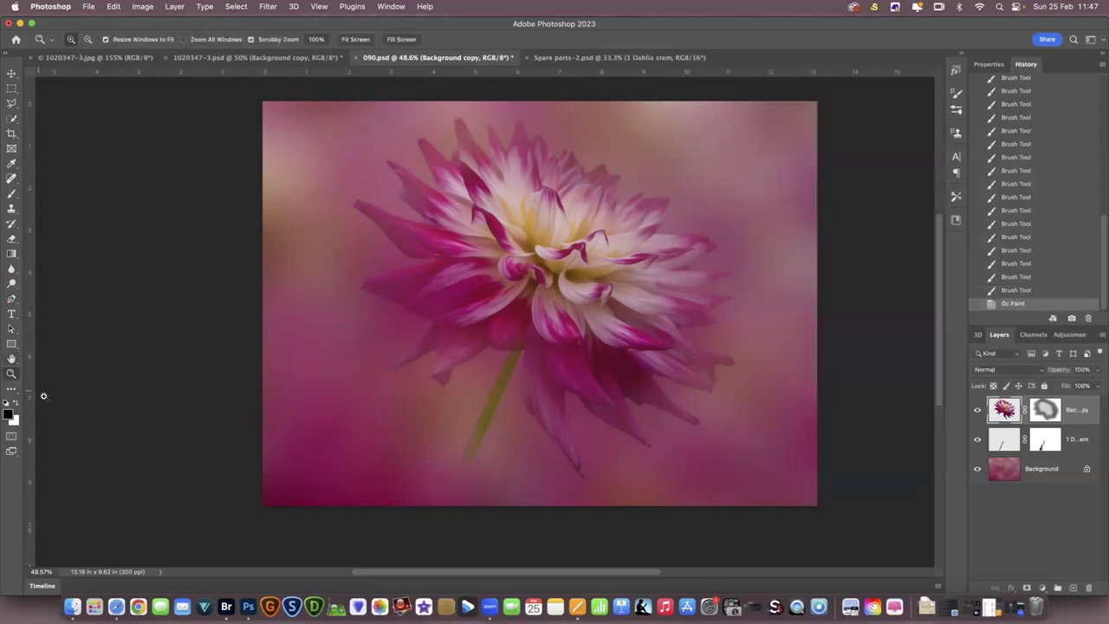
Step: Apply the Oil Paint filter to the flower layer a second time with the same brush settings and Lighting turned off
left_click_drag(480, 359, 530, 386)
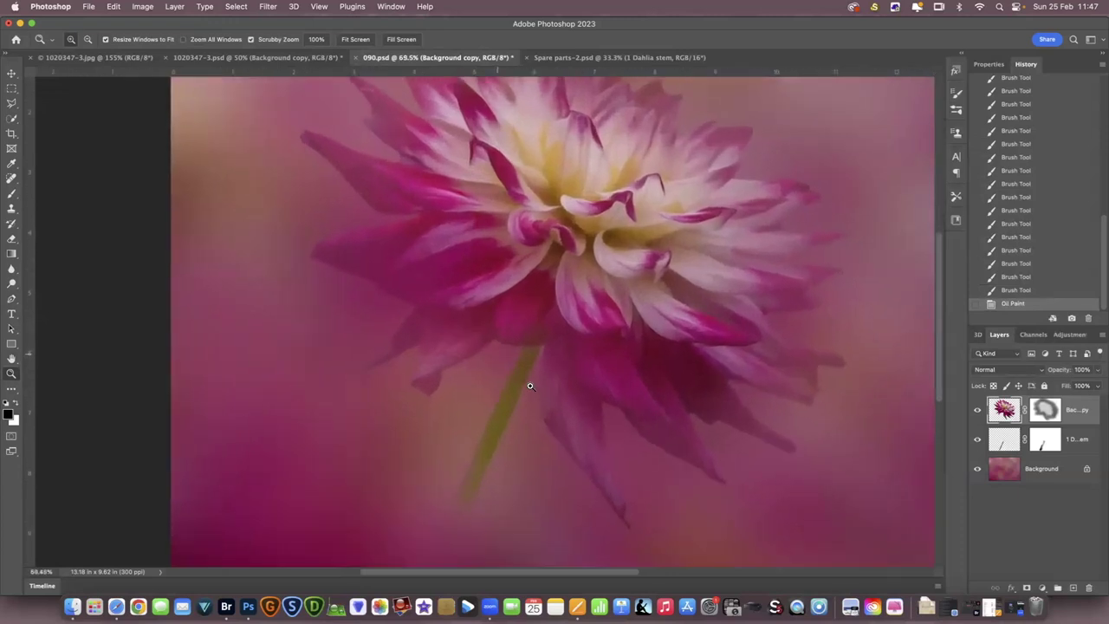
left_click(270, 8)
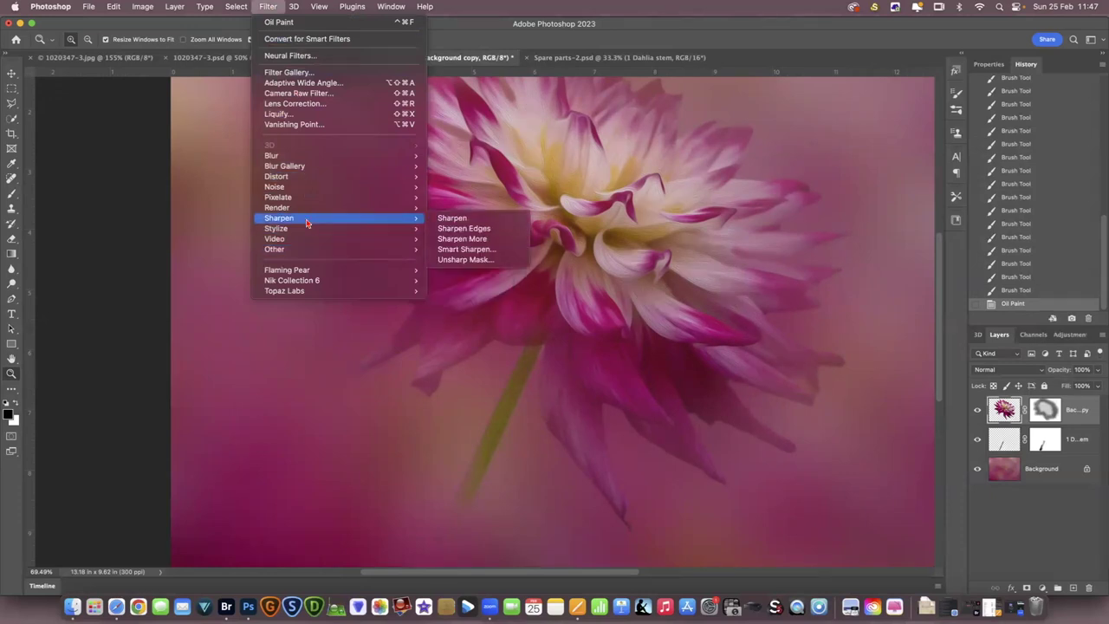
mouse_move(306, 231)
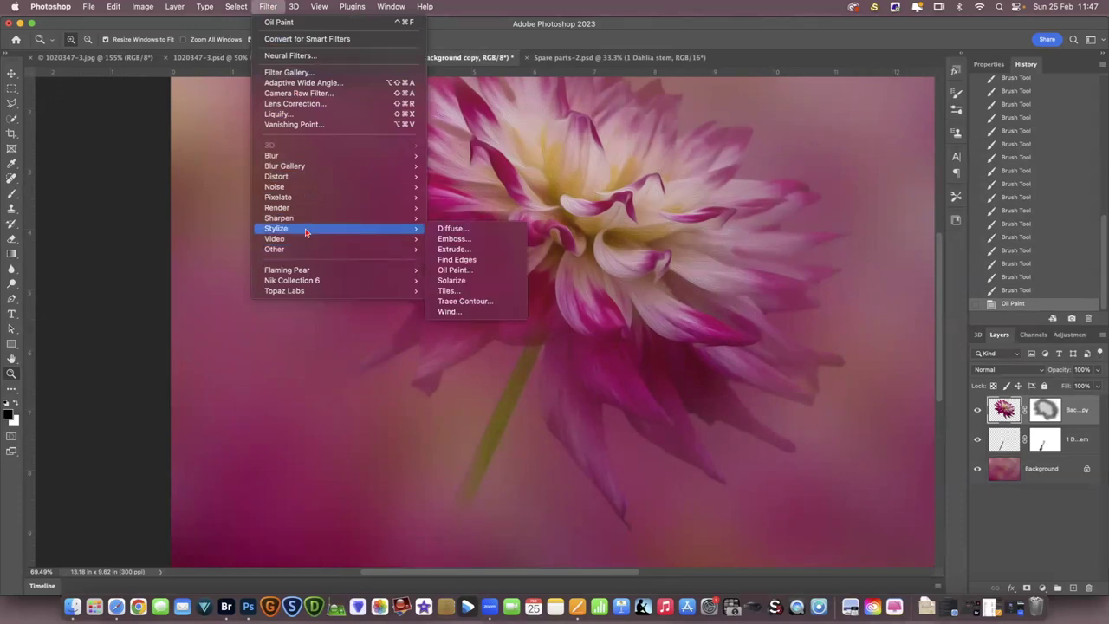
left_click(476, 275)
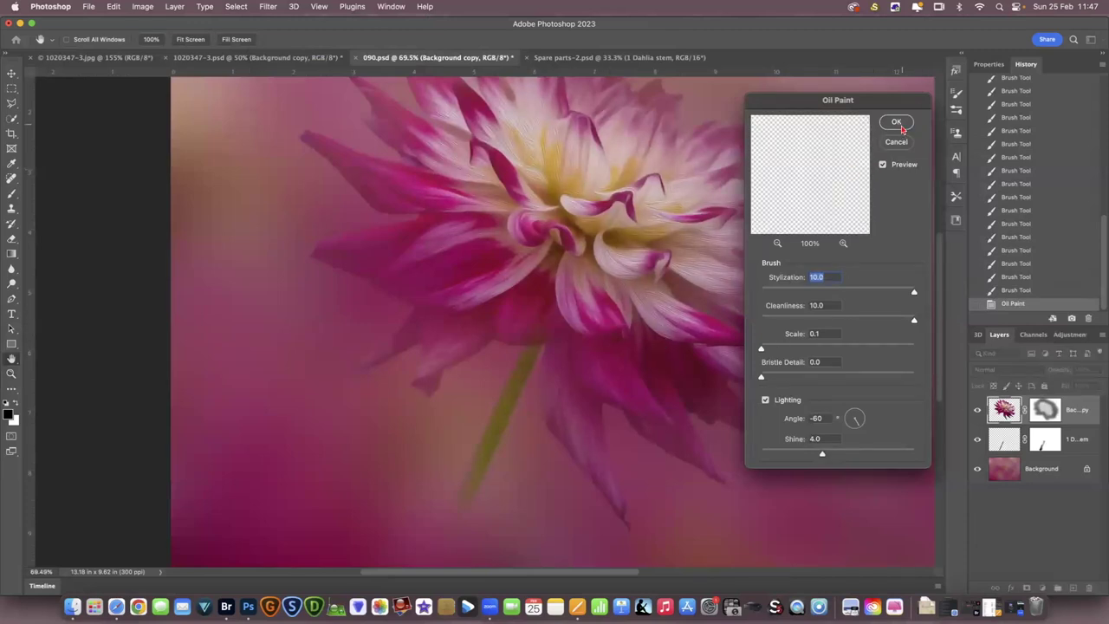
left_click(766, 401)
left_click(898, 124)
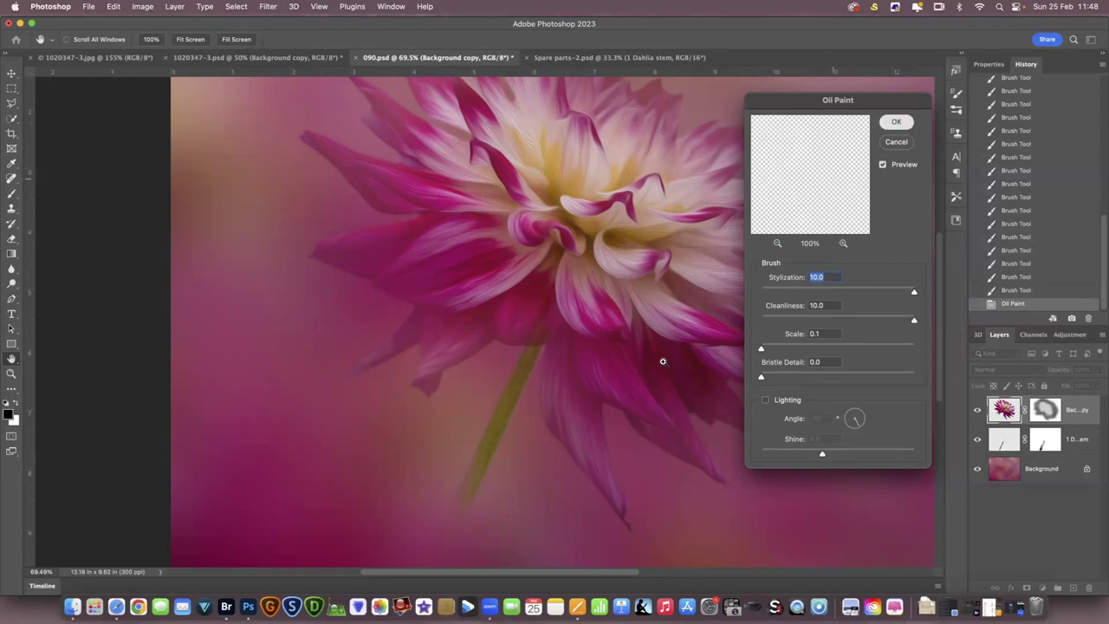
left_click_drag(675, 315, 604, 331)
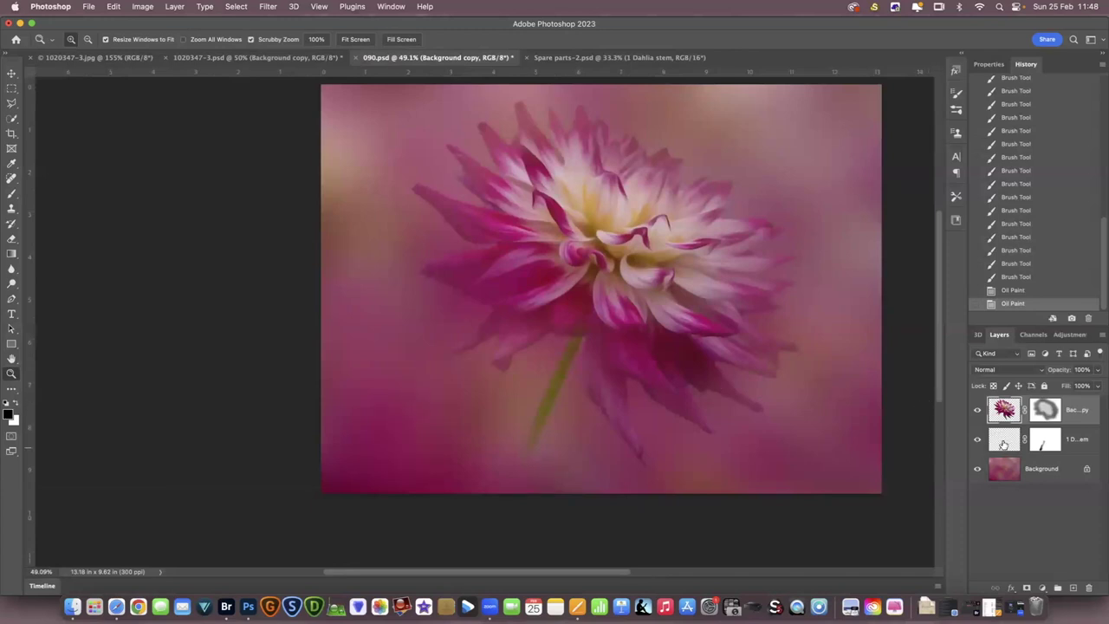
Step: Mask out the stem's upper end where it shows through the petals, painting black on the stem layer's mask at 100% opacity, 150 px brush
left_click(1056, 442)
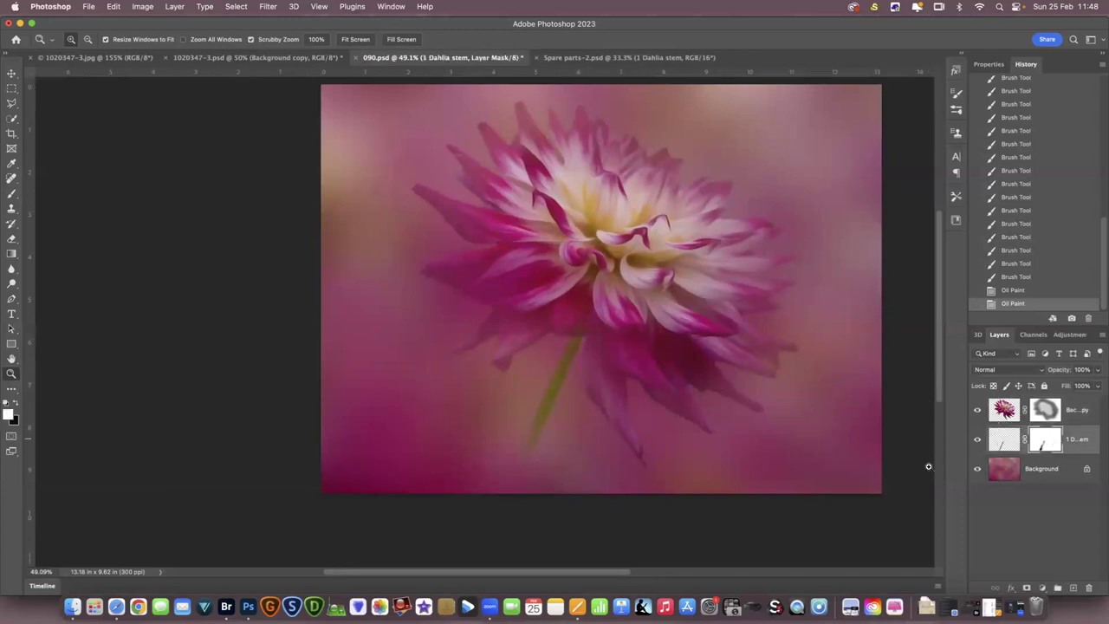
left_click(16, 404)
left_click(8, 413)
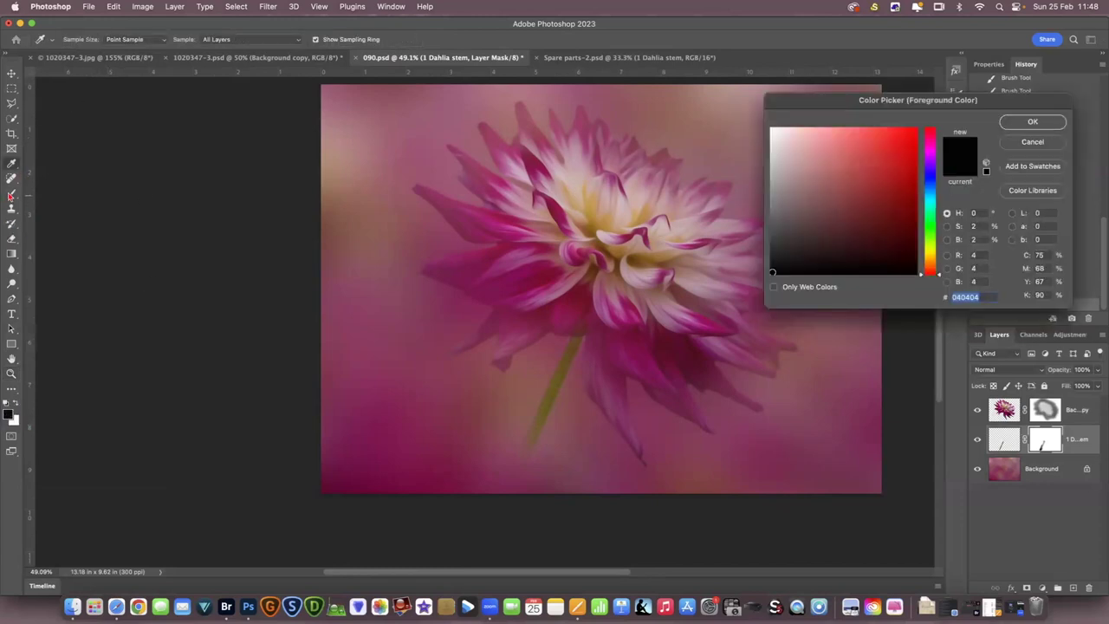
left_click(1040, 123)
key("z")
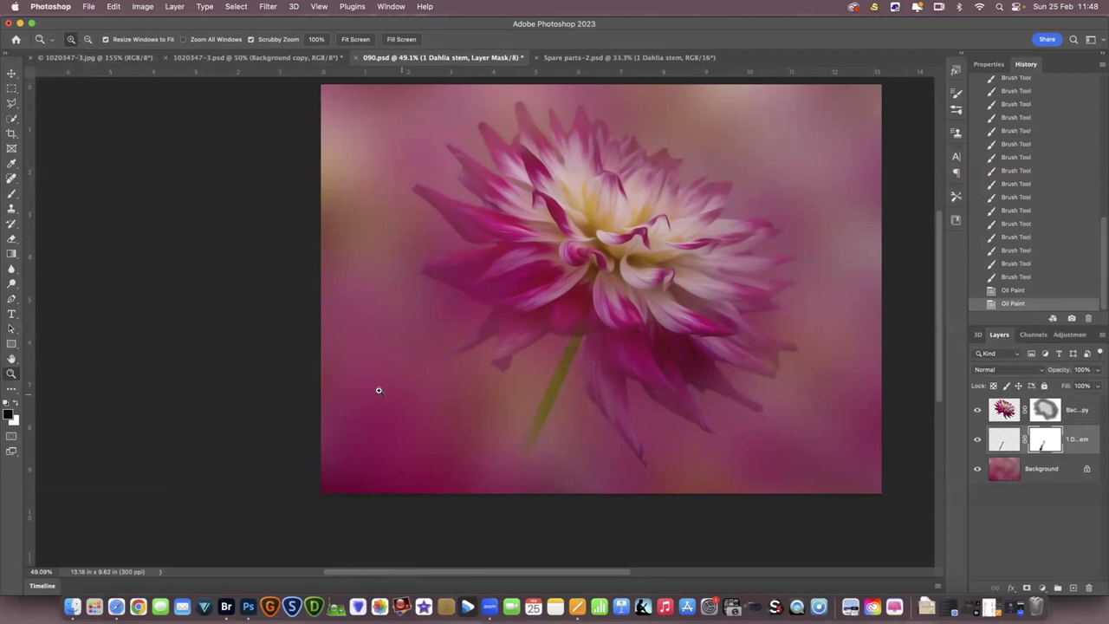
left_click(13, 194)
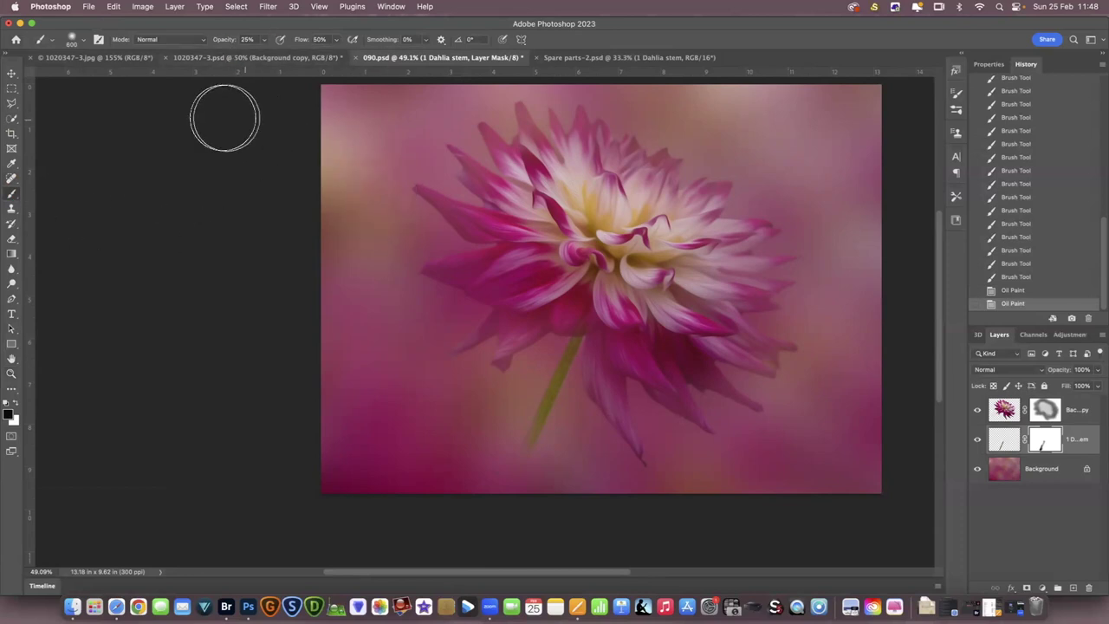
left_click(265, 41)
mouse_move(265, 56)
left_mouse_down()
mouse_move(244, 56)
mouse_move(303, 56)
left_mouse_up()
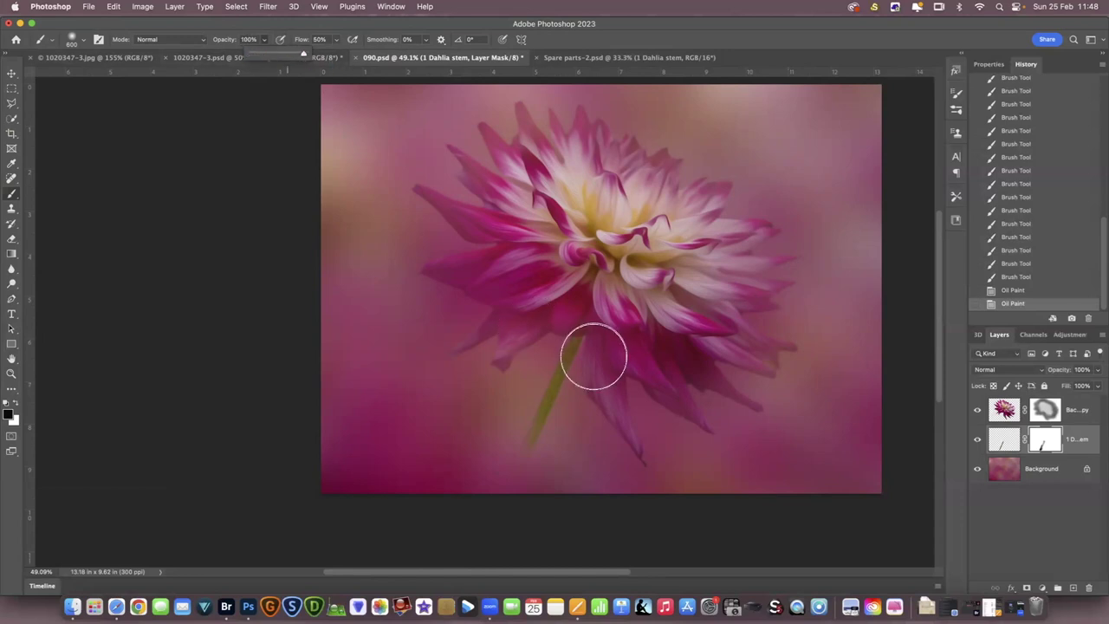
key("bracketleft")
key("bracketleft")
key("bracketleft")
key("bracketleft")
key("bracketleft")
key("bracketleft")
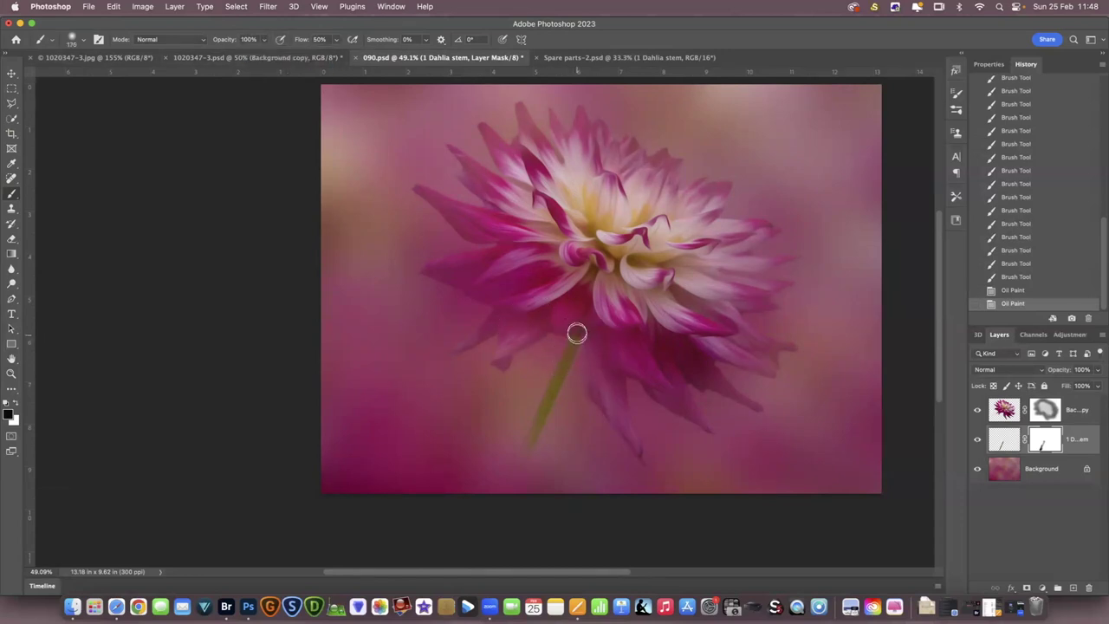
mouse_move(587, 324)
left_mouse_down()
mouse_move(552, 321)
mouse_move(609, 344)
left_mouse_up()
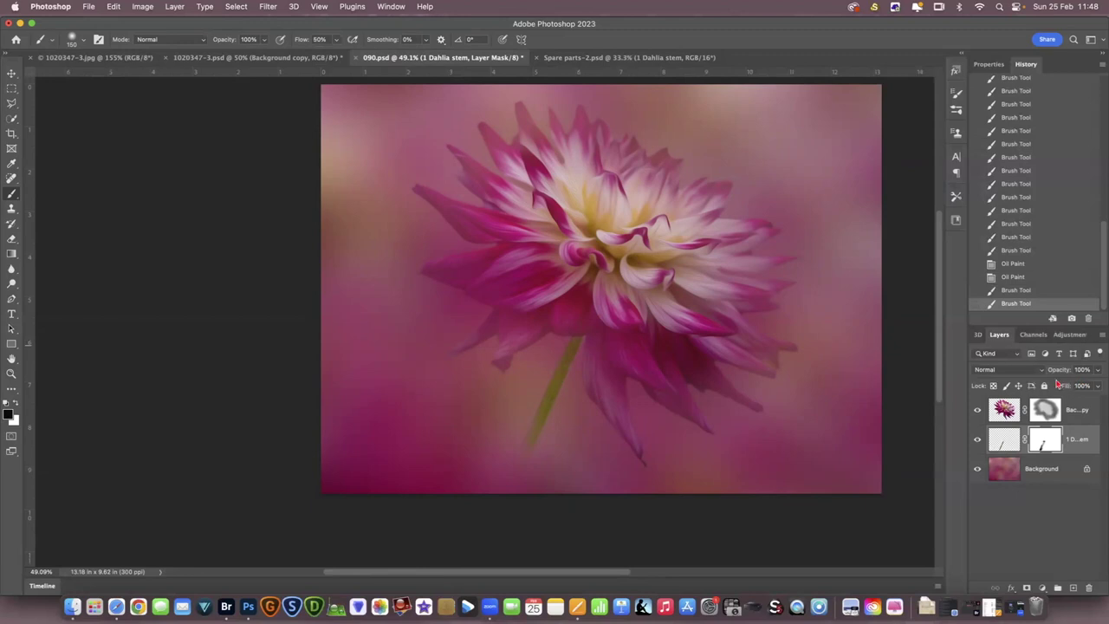
Step: Crop the left and right sides of the picture to about 10.97 by 9.62 in and compare it with 1020347-3.jpg
left_click(1012, 418)
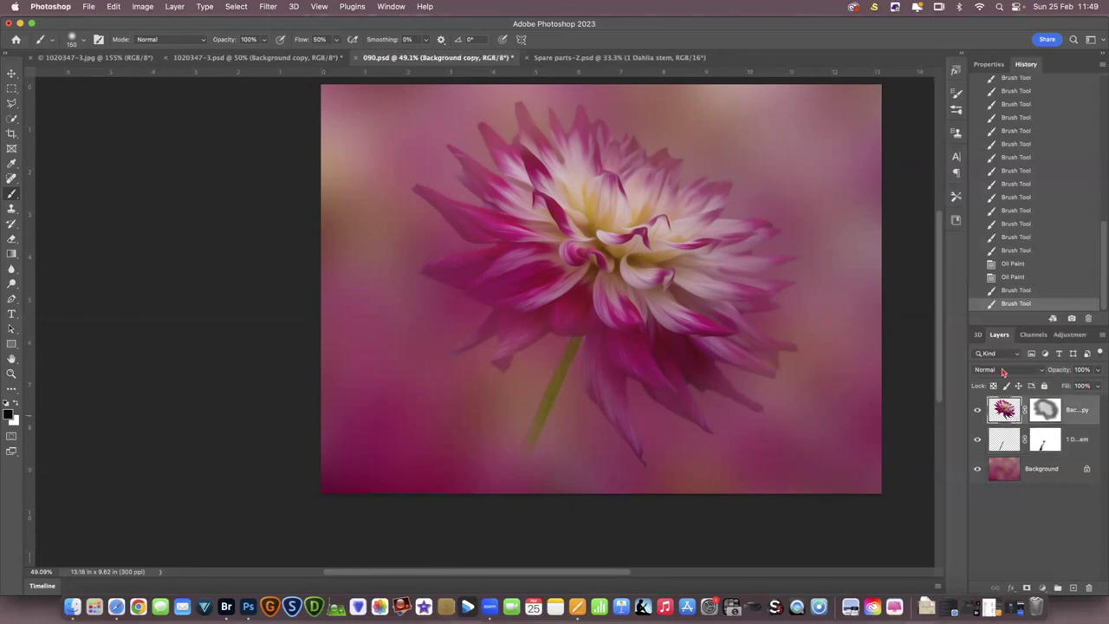
scroll(931, 358, "up", 3)
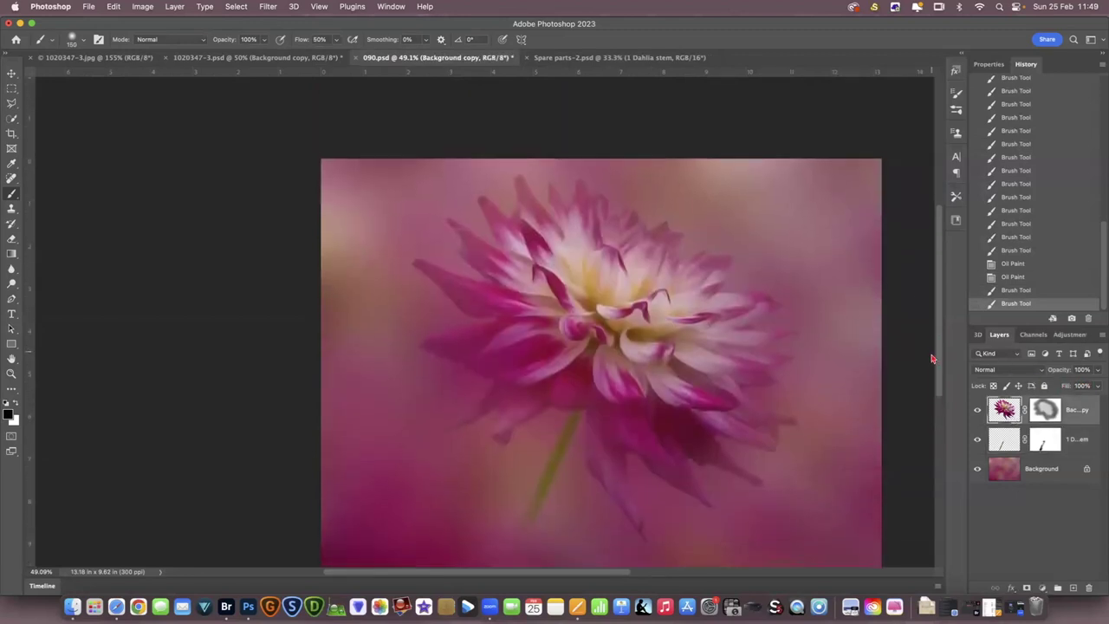
scroll(932, 358, "down", 2)
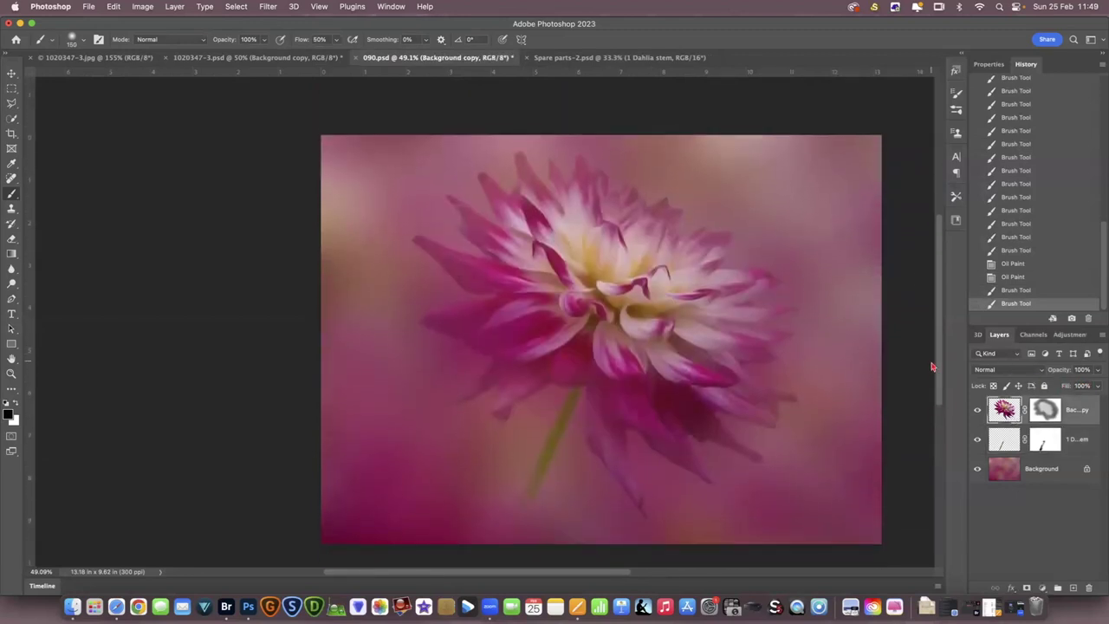
left_click(1003, 472)
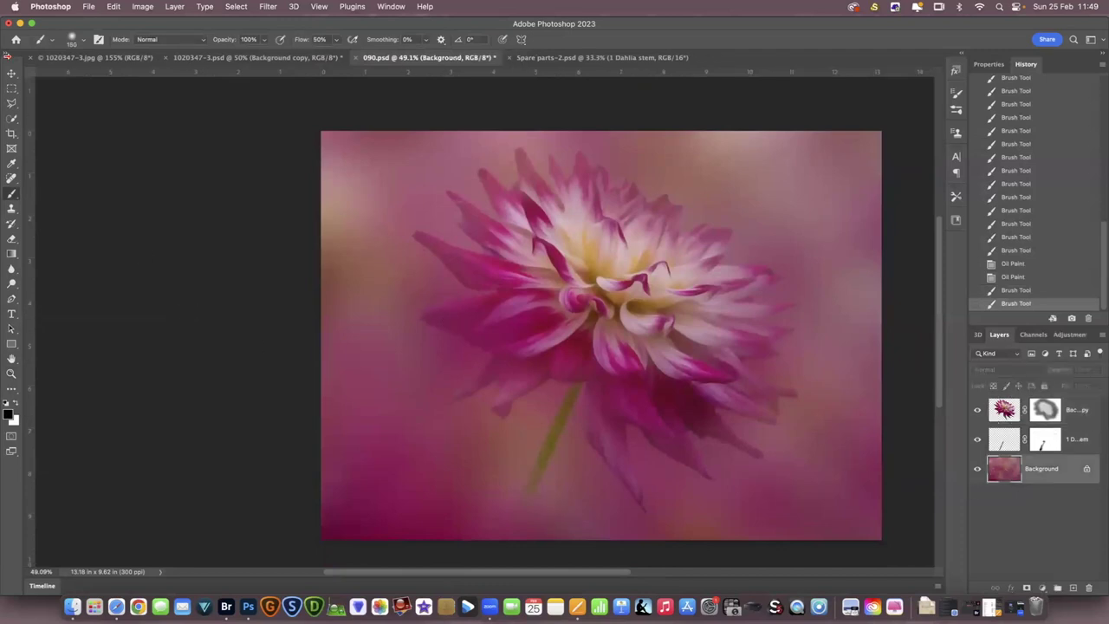
left_click(12, 133)
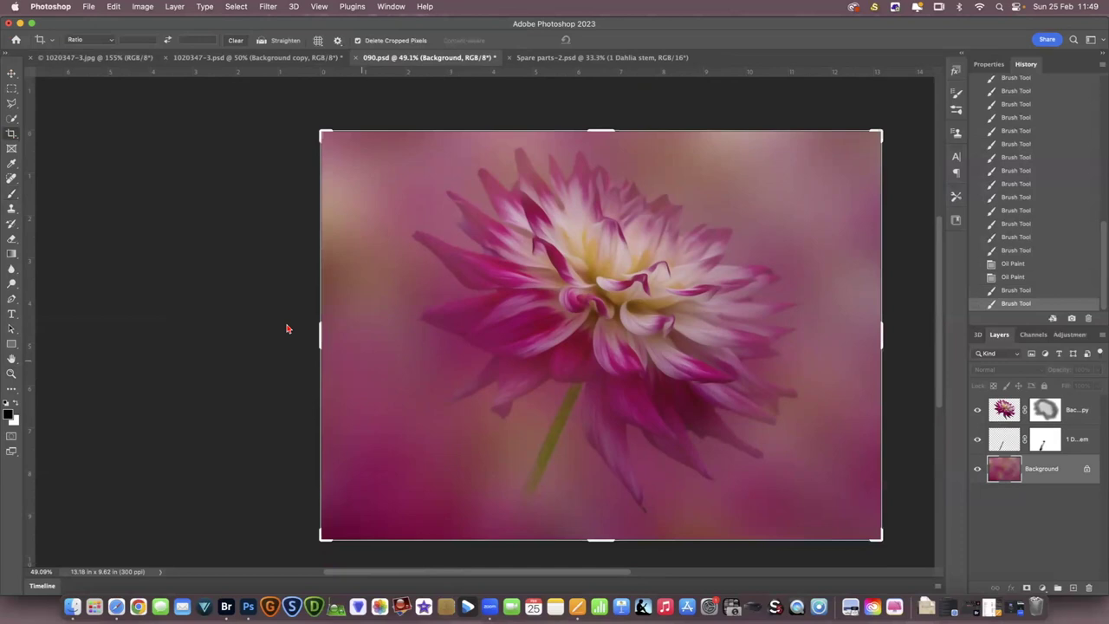
left_click_drag(319, 337, 355, 344)
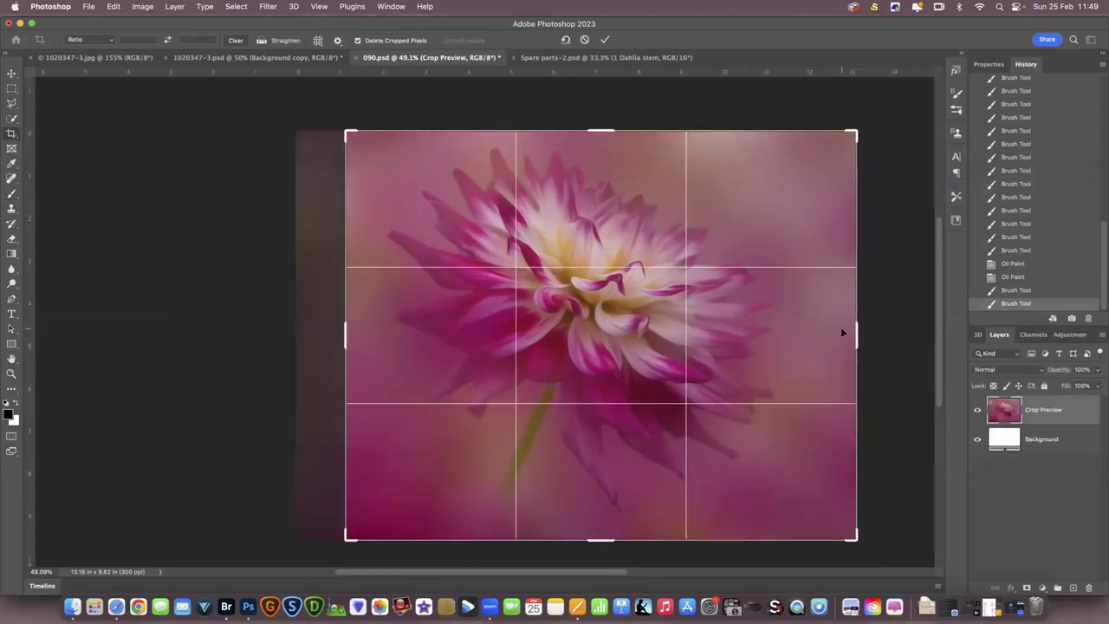
left_click_drag(856, 330, 836, 332)
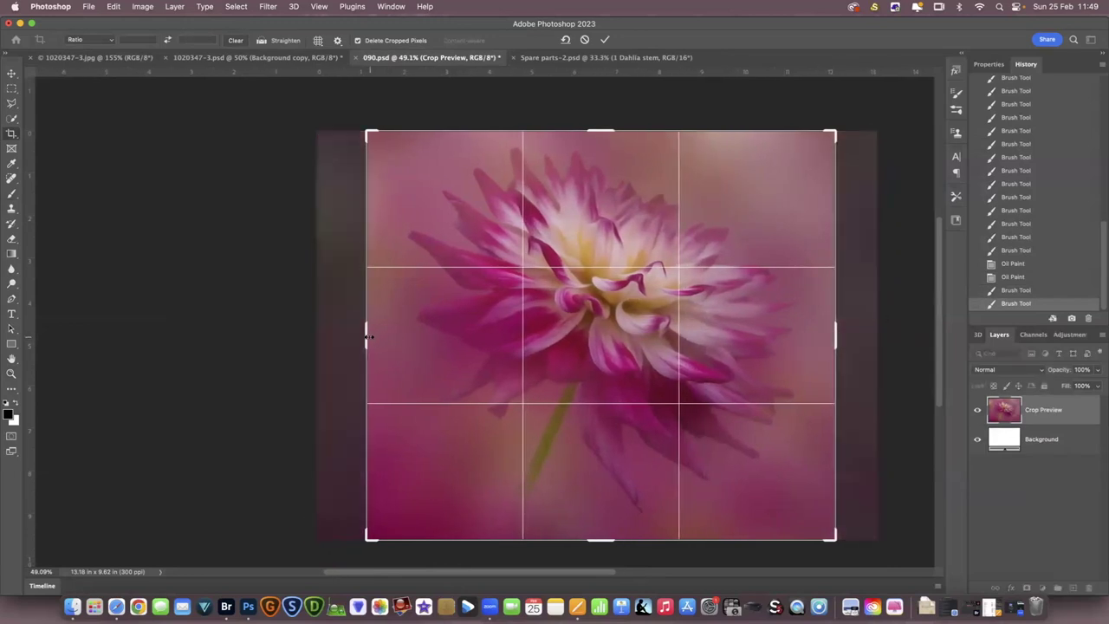
left_click_drag(368, 338, 368, 337)
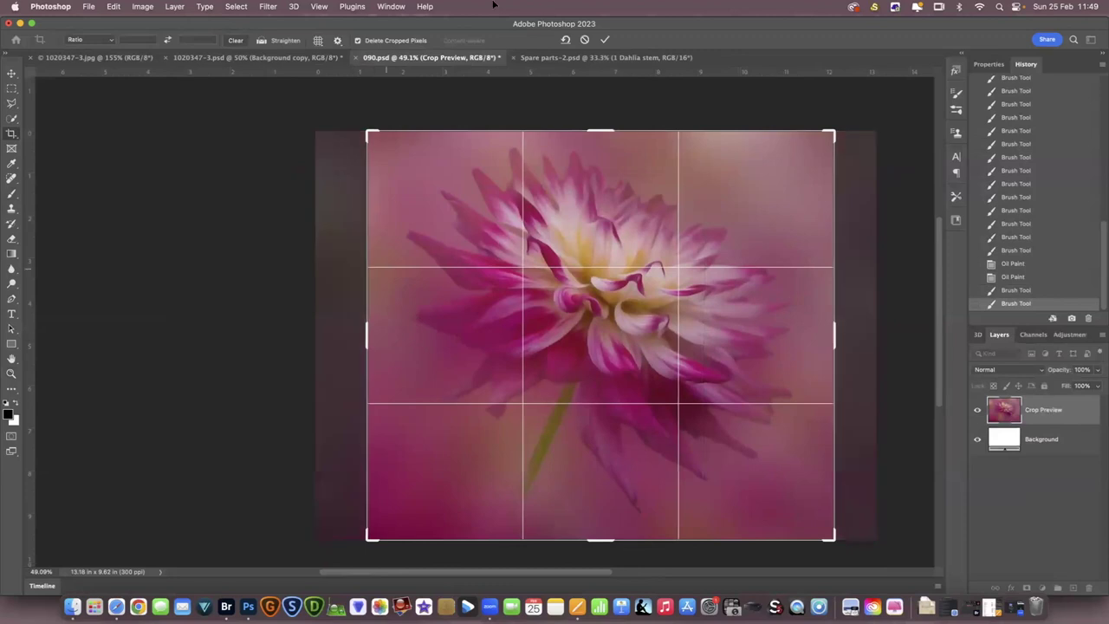
left_click(605, 42)
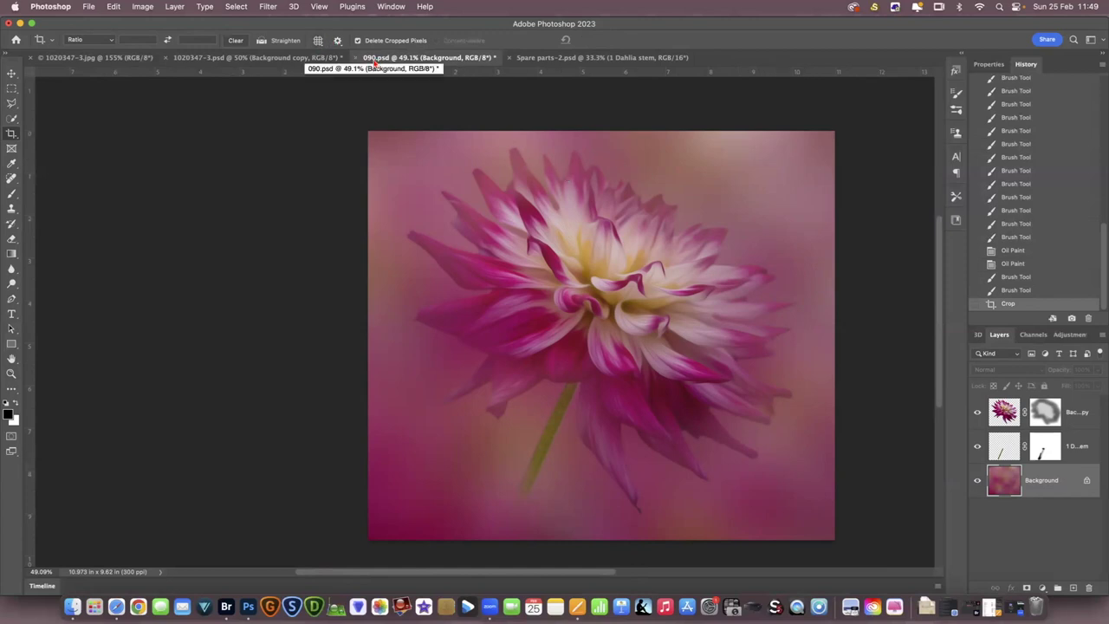
left_click(102, 58)
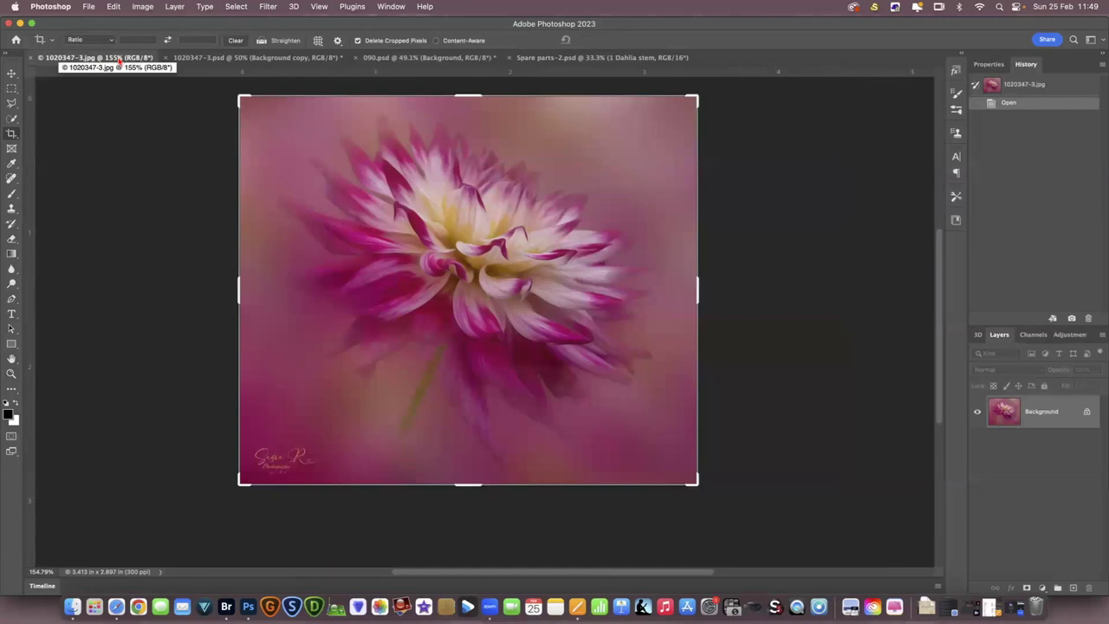
left_click(411, 58)
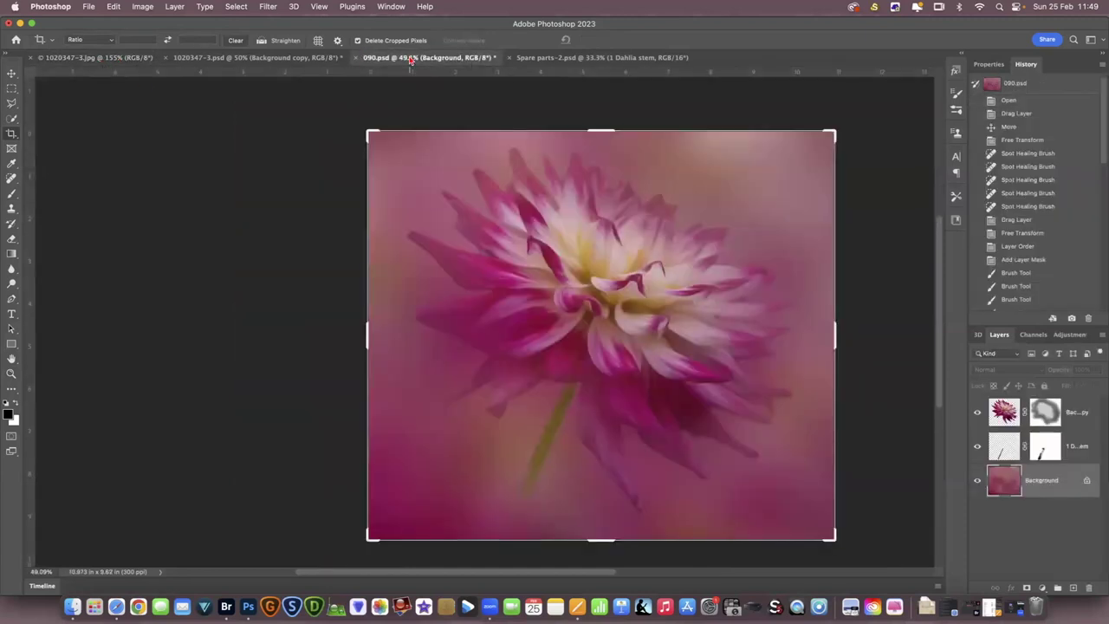